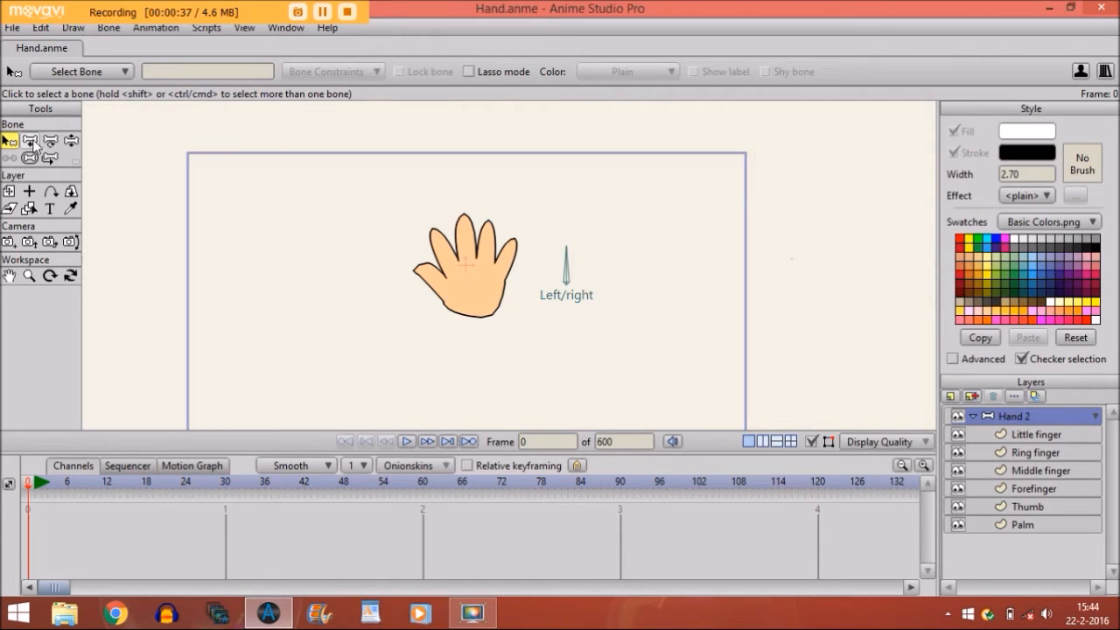
Step: Add an upright bone beside the thumb side of the hand and reduce its bone strength to 0
{"action": "left_click", "coordinate": [30, 141]}
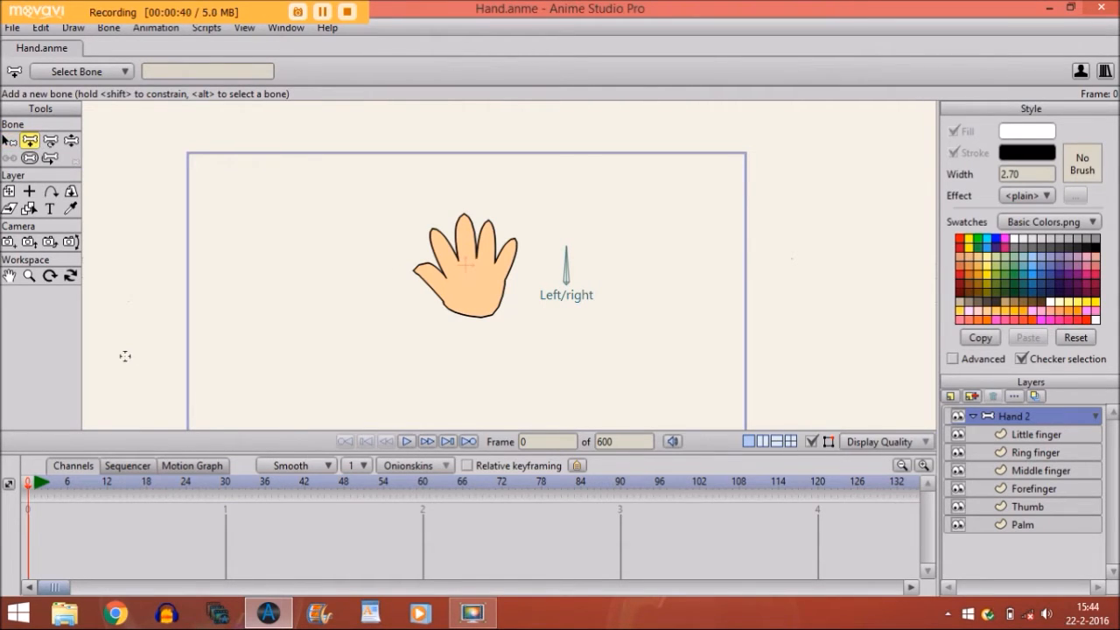
{"action": "left_click_drag", "start_coordinate": [364, 303], "coordinate": [364, 233]}
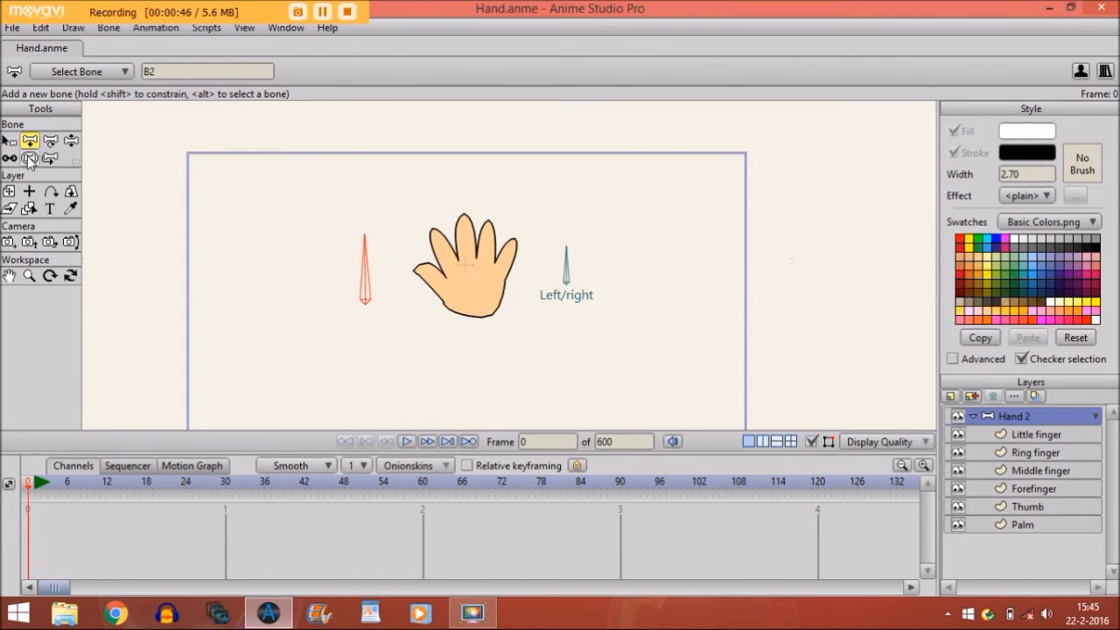
{"action": "left_click", "coordinate": [30, 158]}
{"action": "left_click_drag", "start_coordinate": [384, 298], "coordinate": [161, 254]}
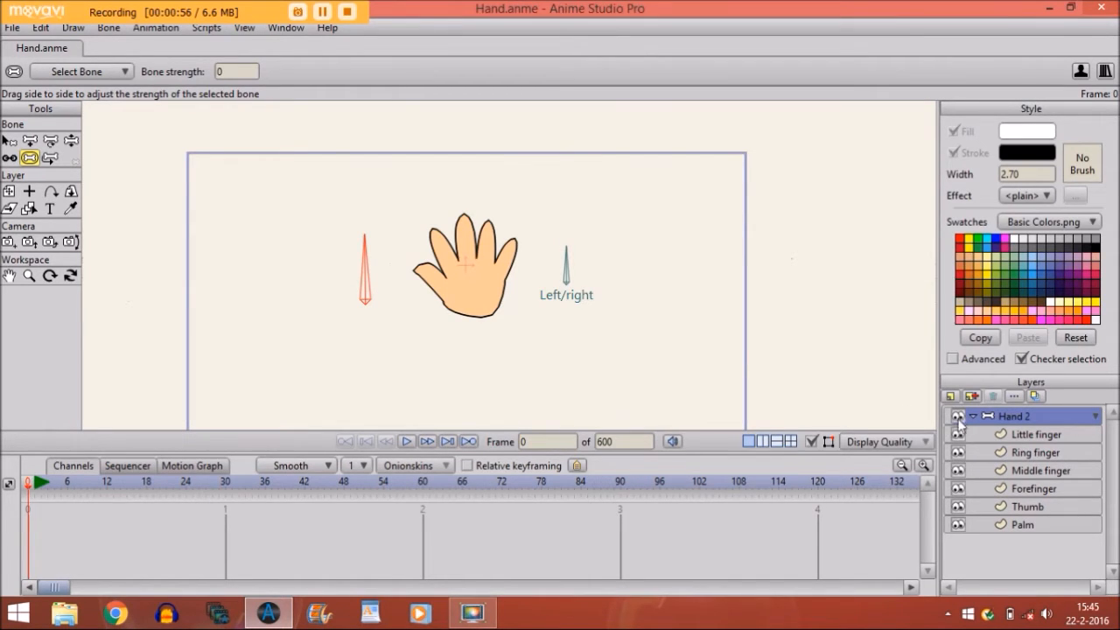
Step: Enable animated layer order in the depth sorting settings of the Hand 2 layer
{"action": "double_click", "coordinate": [1002, 418]}
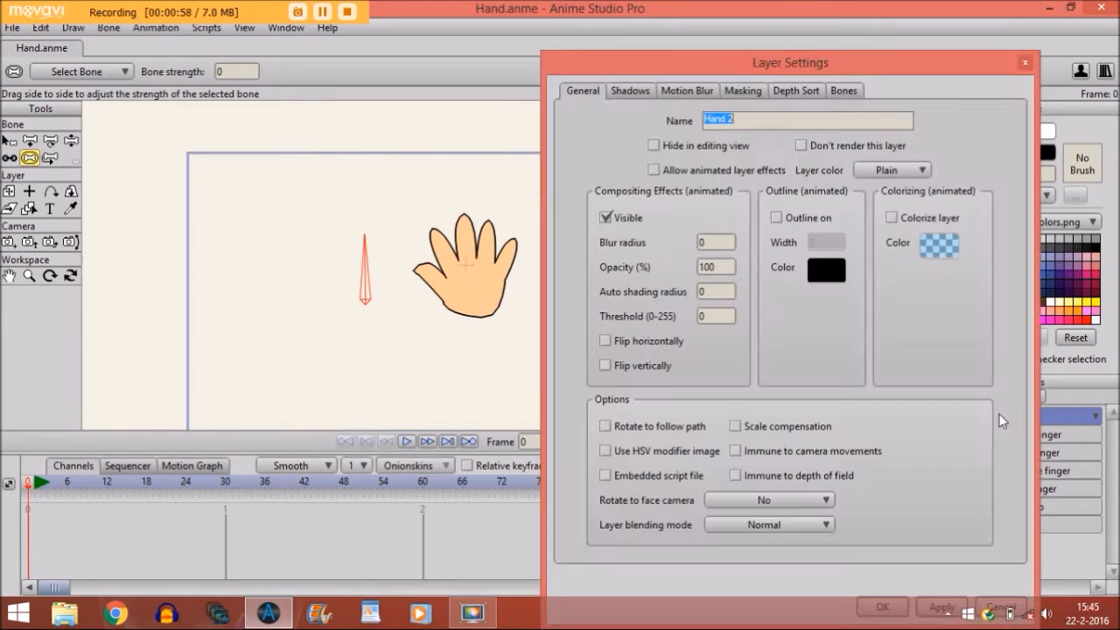
{"action": "left_click", "coordinate": [786, 92]}
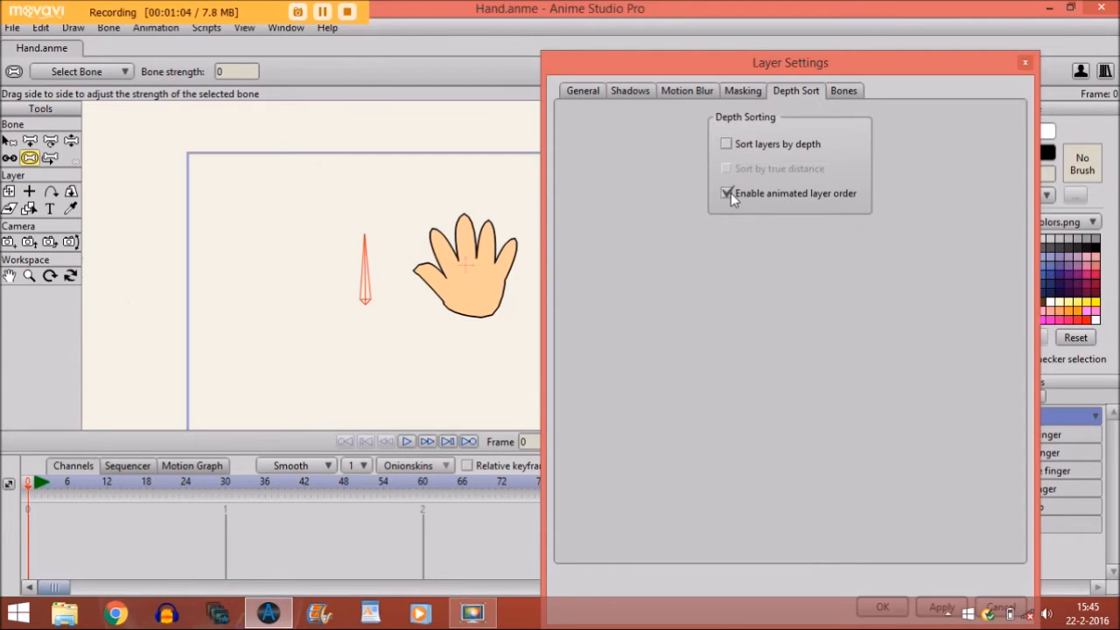
{"action": "left_click_drag", "start_coordinate": [727, 58], "coordinate": [738, 3]}
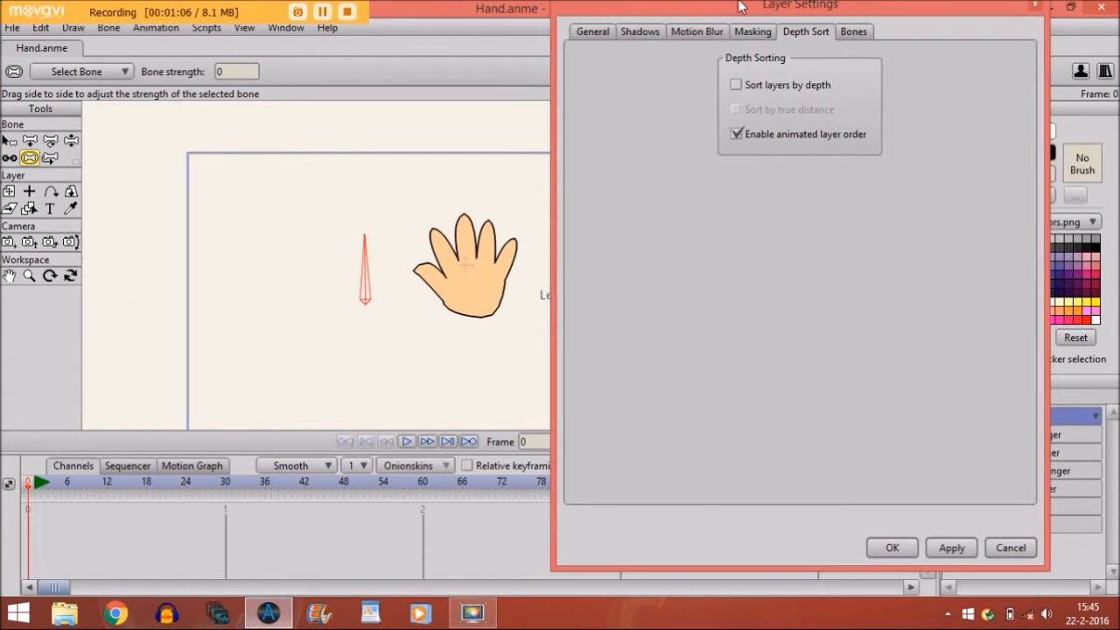
{"action": "left_click", "coordinate": [891, 551]}
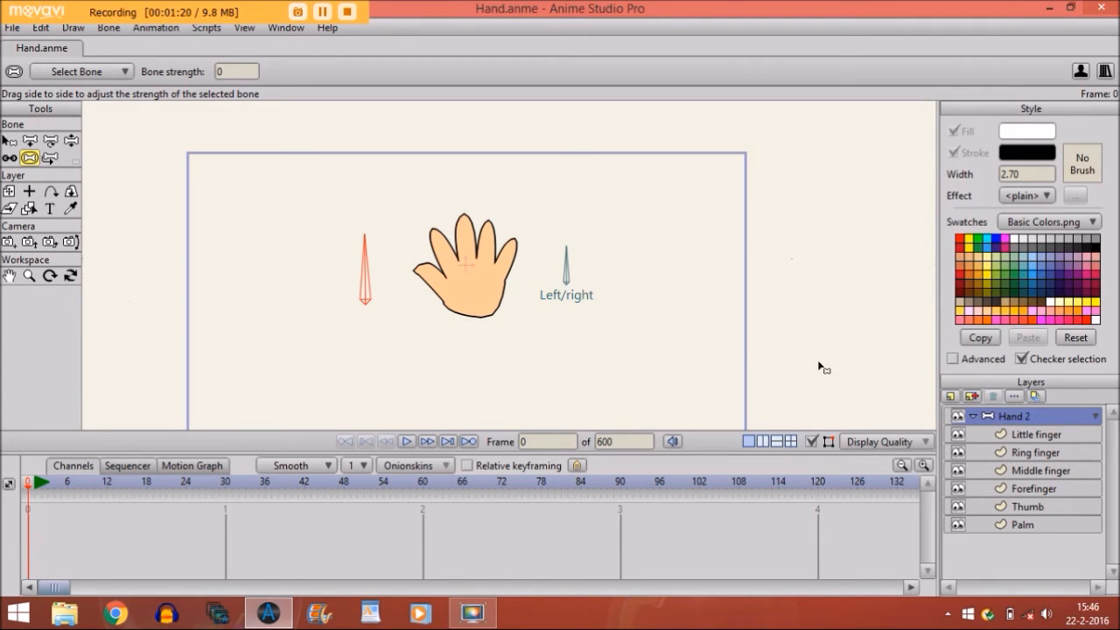
Step: At frame 18, move the Little finger layer below Middle finger and compare the layer order with frame 17
{"action": "left_click", "coordinate": [146, 479]}
{"action": "left_click_drag", "start_coordinate": [1001, 437], "coordinate": [1000, 477]}
{"action": "left_click", "coordinate": [1017, 418]}
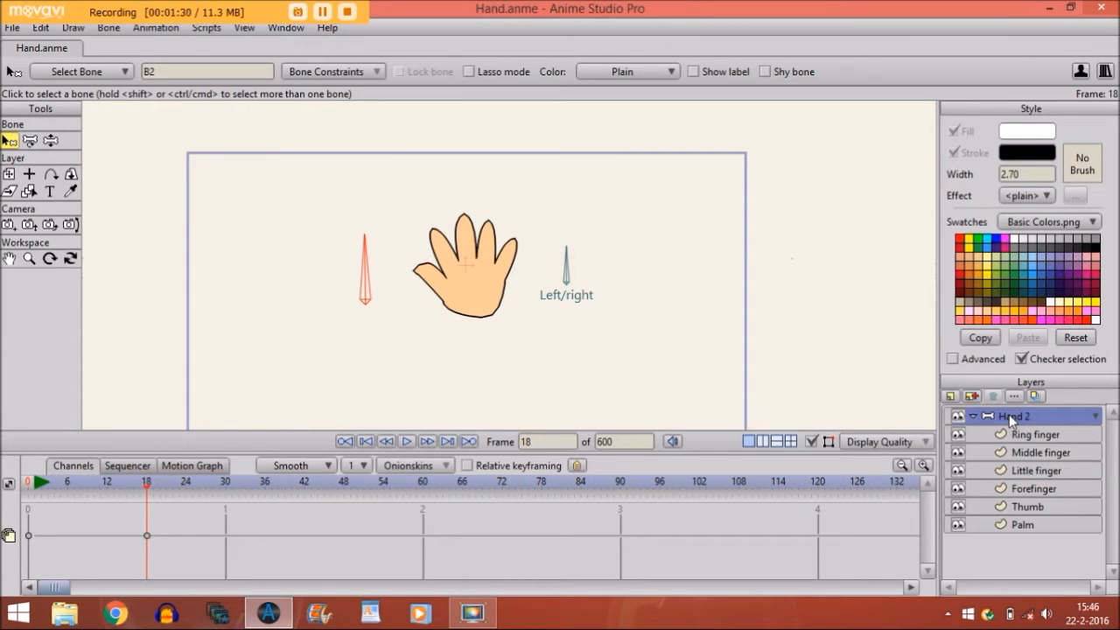
{"action": "key", "text": "Left"}
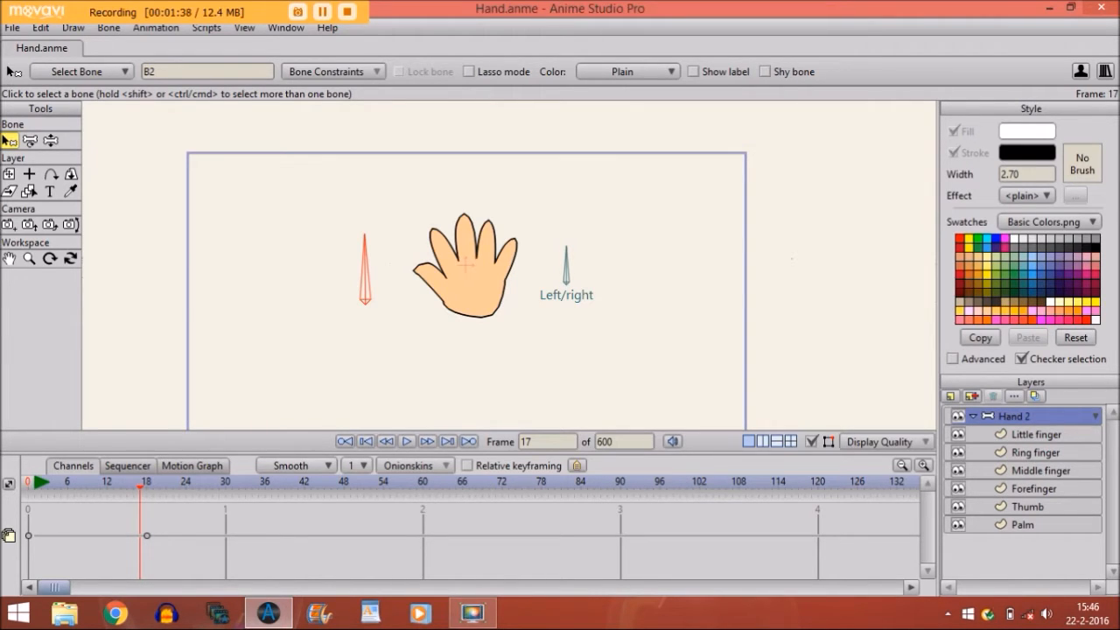
{"action": "key", "text": "Right"}
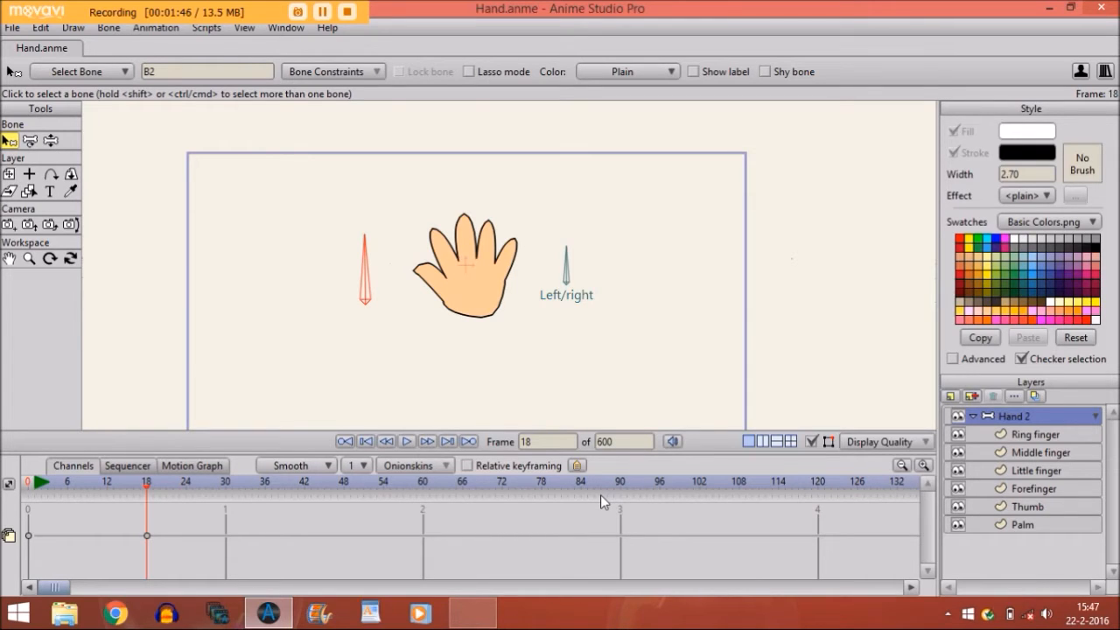
Step: Delete the Hand 2 layer-order keyframes at frames 0 and 18 and return to frame 0
{"action": "left_click_drag", "start_coordinate": [176, 542], "coordinate": [40, 514]}
{"action": "key", "text": "Delete"}
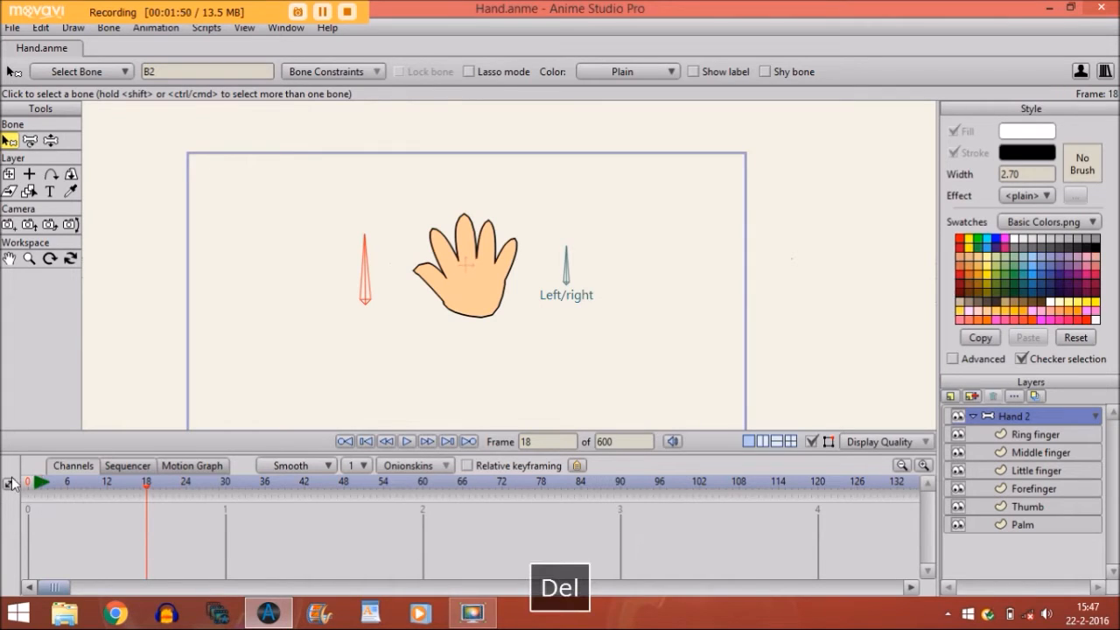
{"action": "left_click", "coordinate": [28, 485]}
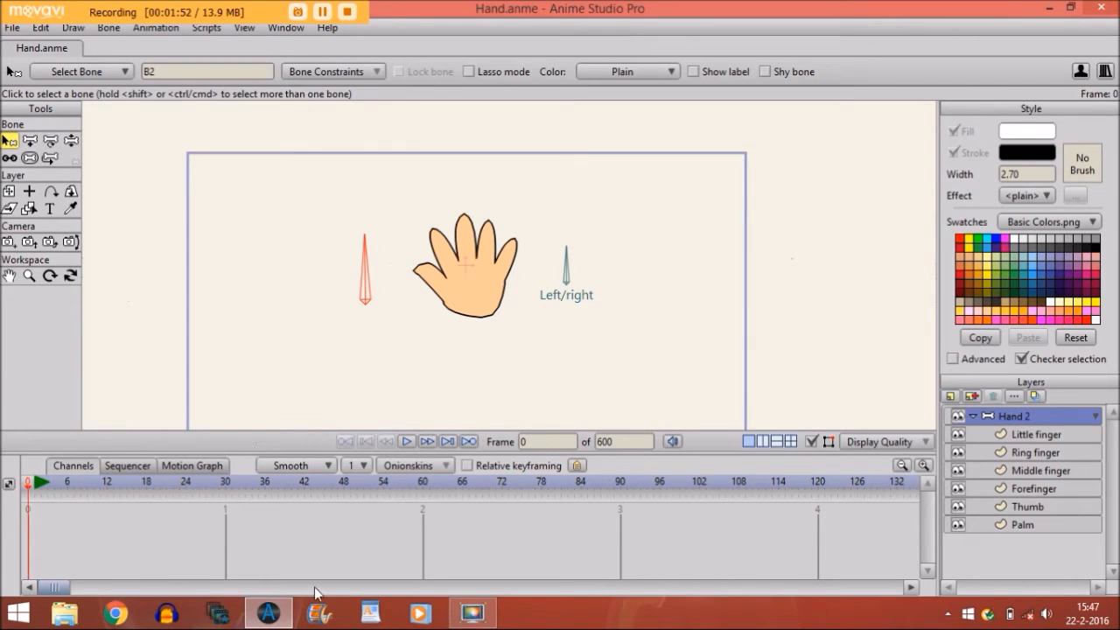
Step: Make a smart bone dial named Up/down from the new bone, keeping the default angles and duration
{"action": "left_click", "coordinate": [116, 30]}
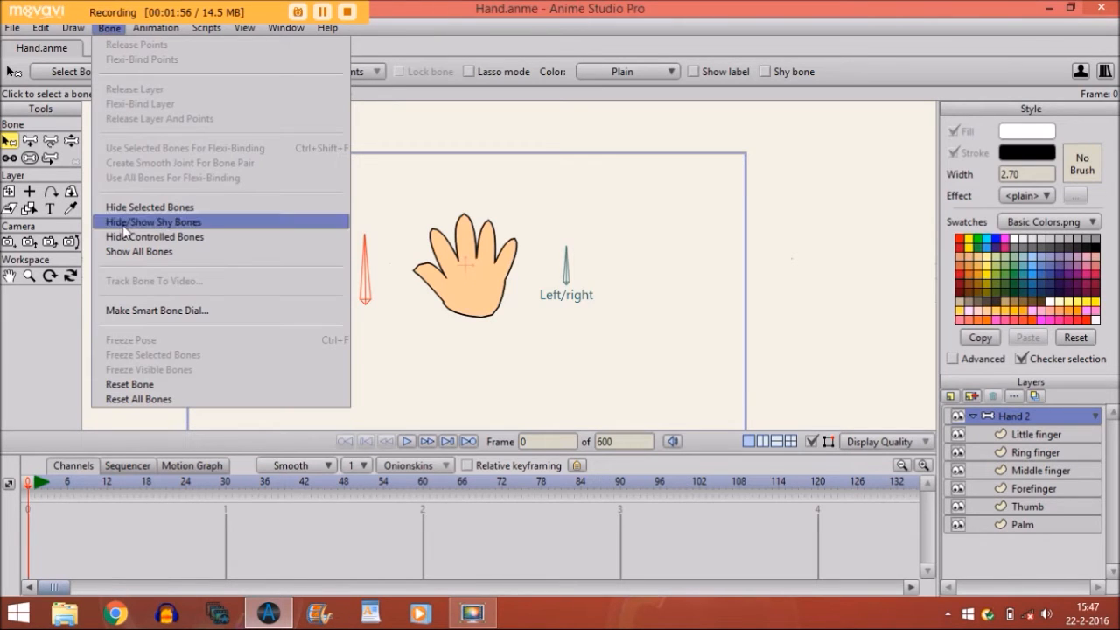
{"action": "left_click", "coordinate": [131, 312]}
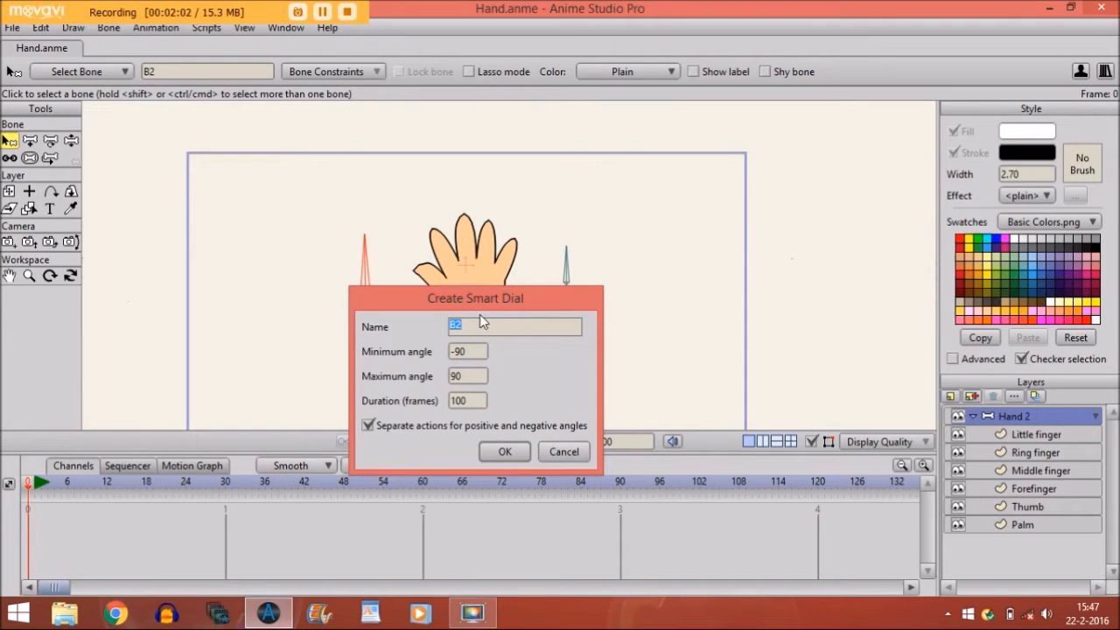
{"action": "key", "text": "Caps_Lock"}
{"action": "type", "text": "Up/"}
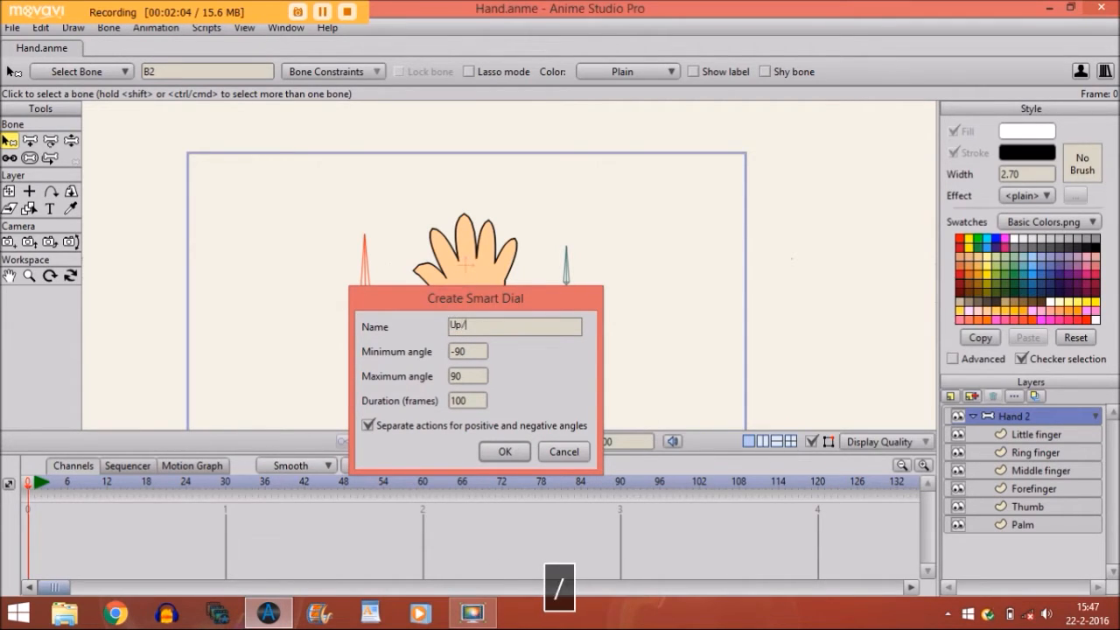
{"action": "type", "text": "down"}
{"action": "key", "text": "Return"}
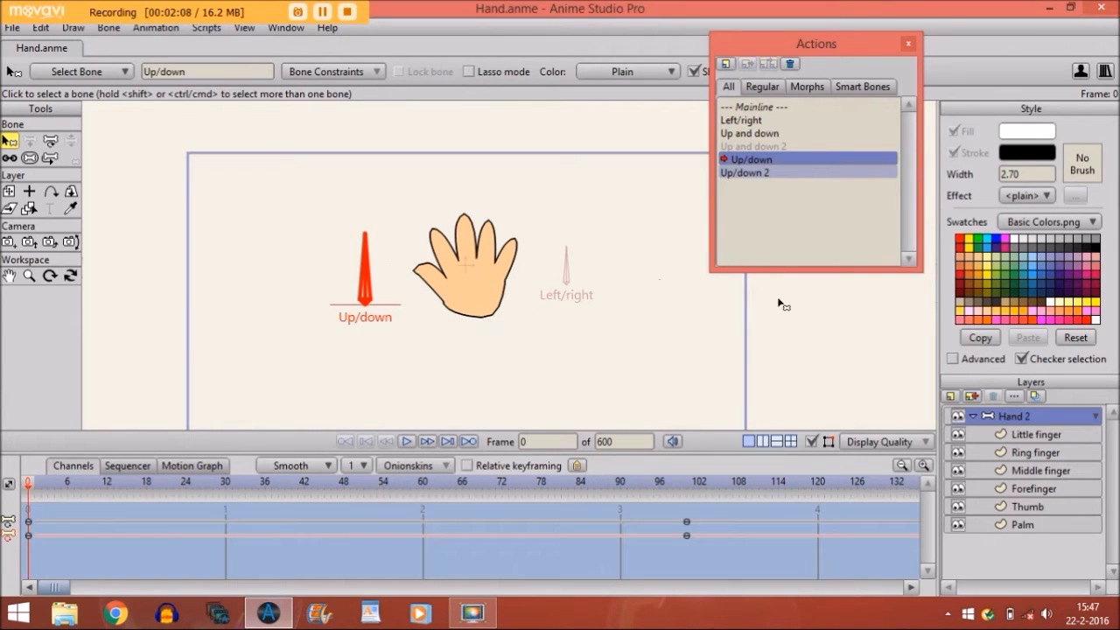
Step: Delete the Up/down 2 action and move the Up/down action's end keyframes to frame 120
{"action": "left_click", "coordinate": [768, 176]}
{"action": "left_click", "coordinate": [791, 61]}
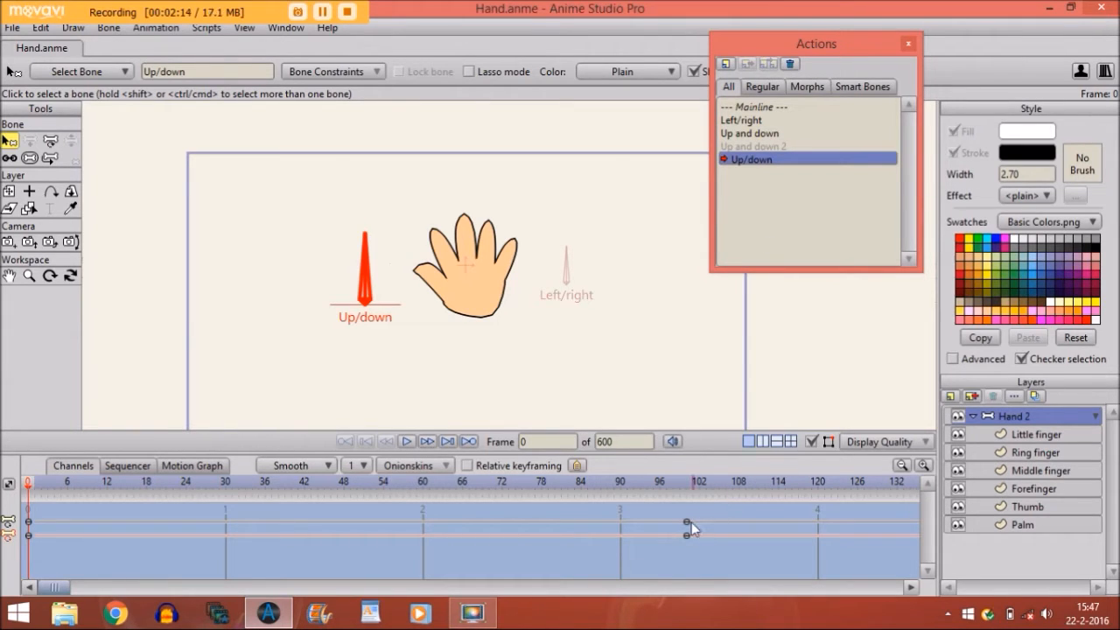
{"action": "left_click_drag", "start_coordinate": [689, 523], "coordinate": [816, 525]}
Step: At frame 60 of the Up/down action, squash all points of the Palm layer vertically into a flat oval near the wrist
{"action": "left_click", "coordinate": [421, 484]}
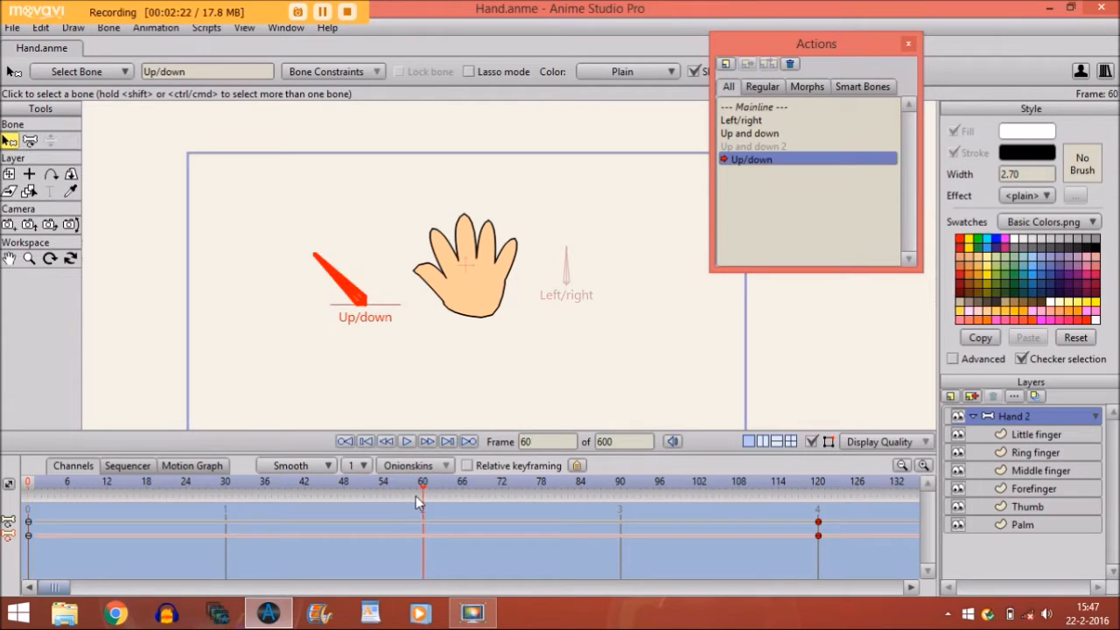
{"action": "left_click_drag", "start_coordinate": [268, 453], "coordinate": [286, 412]}
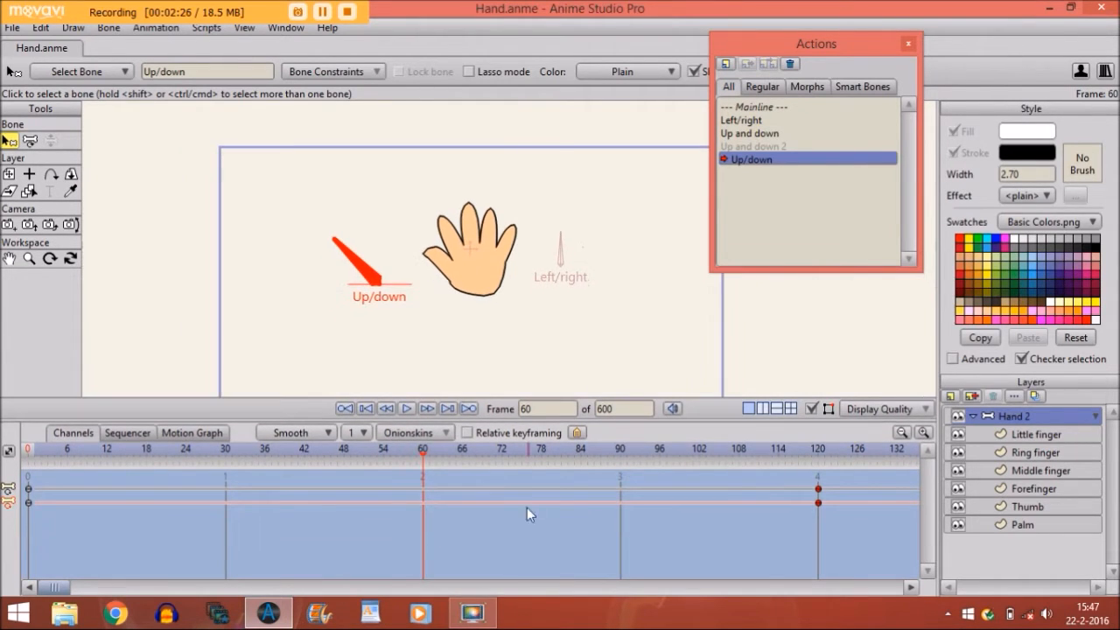
{"action": "left_click", "coordinate": [1016, 529]}
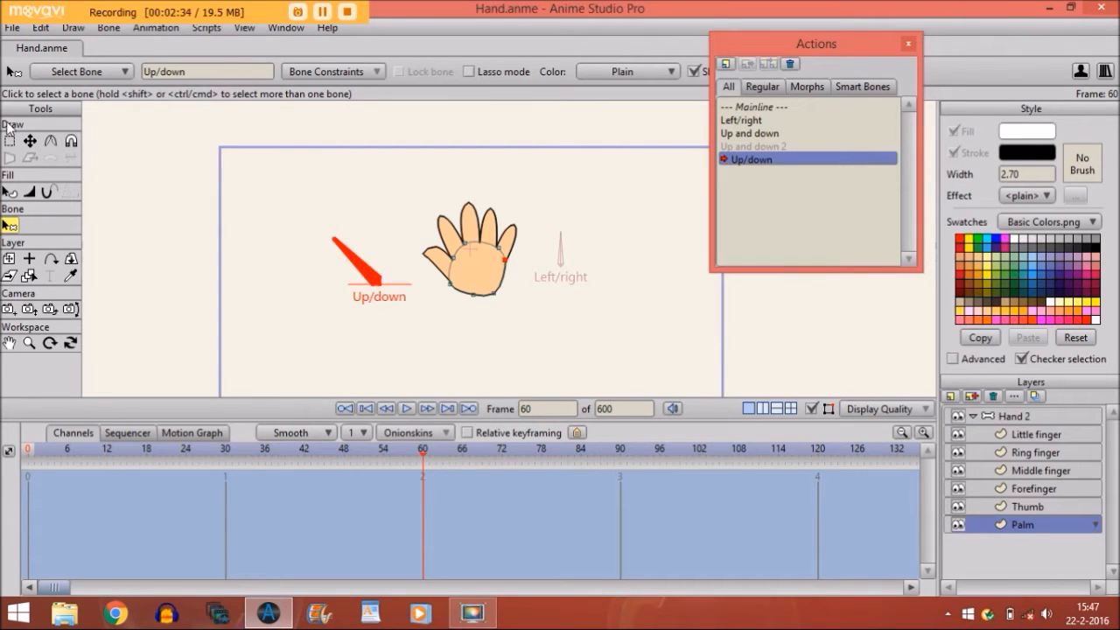
{"action": "left_click", "coordinate": [30, 141]}
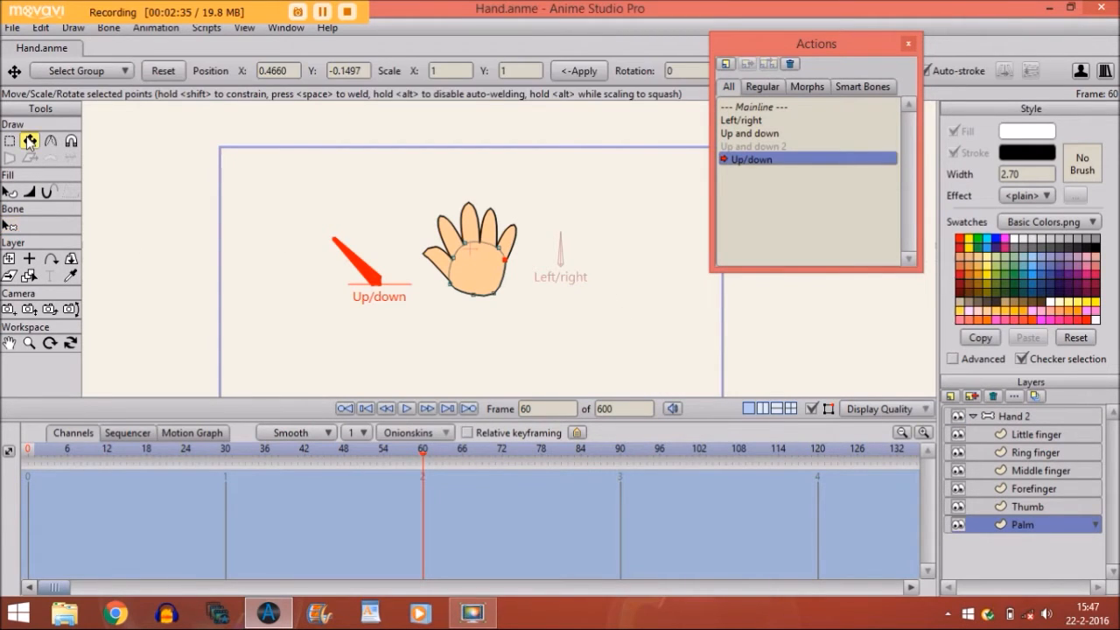
{"action": "left_click", "coordinate": [29, 342]}
{"action": "left_click_drag", "start_coordinate": [419, 283], "coordinate": [613, 333]}
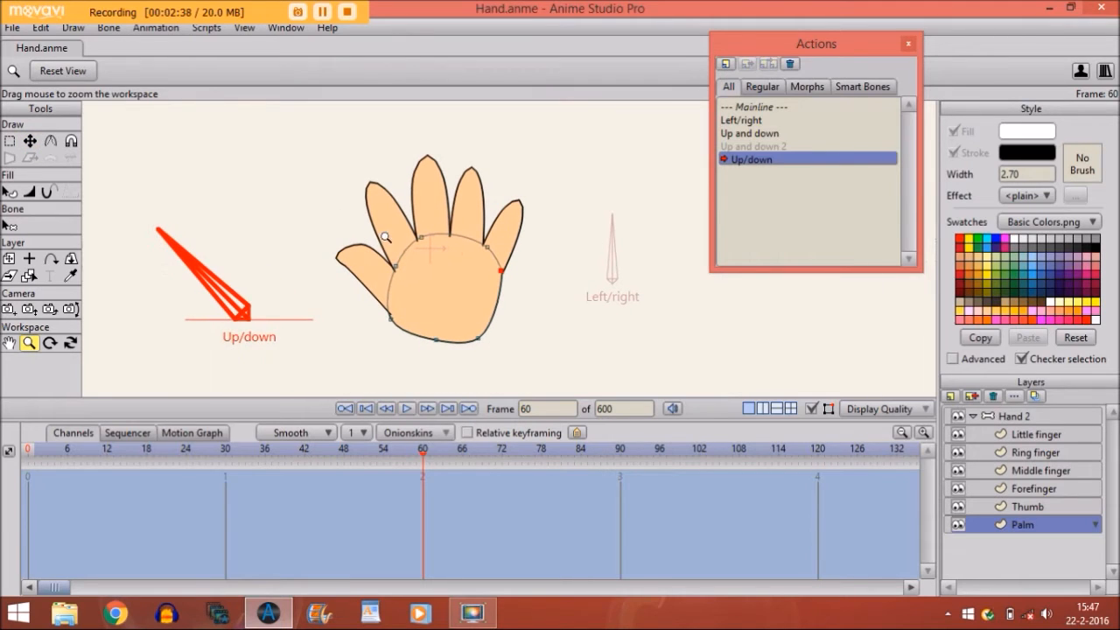
{"action": "left_click", "coordinate": [29, 141]}
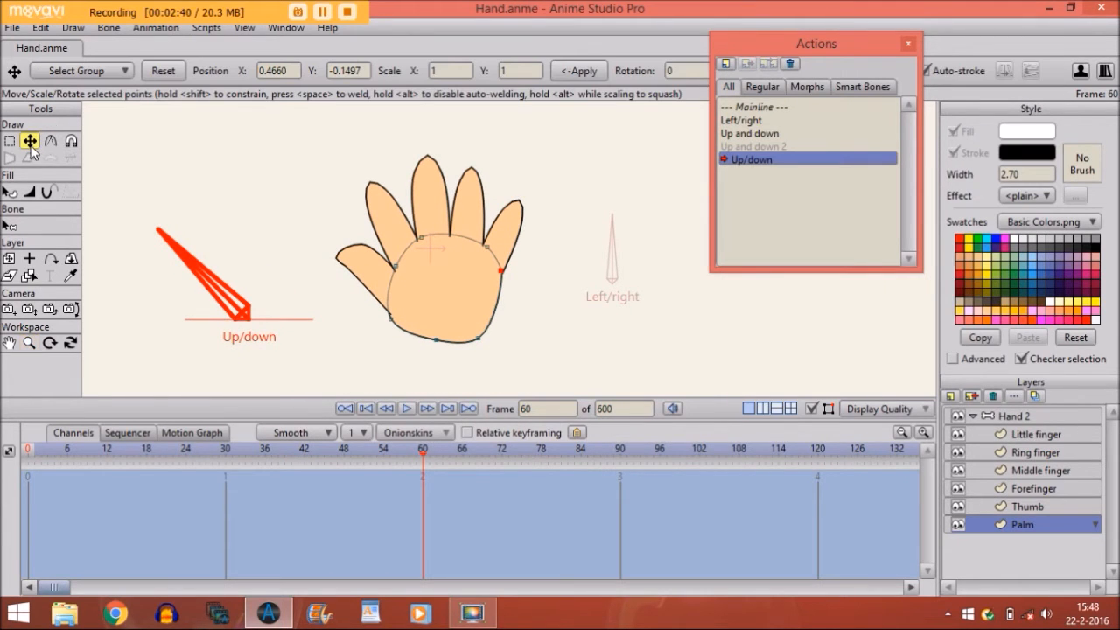
{"action": "key", "text": "ctrl+a"}
{"action": "left_click_drag", "start_coordinate": [451, 240], "coordinate": [445, 316]}
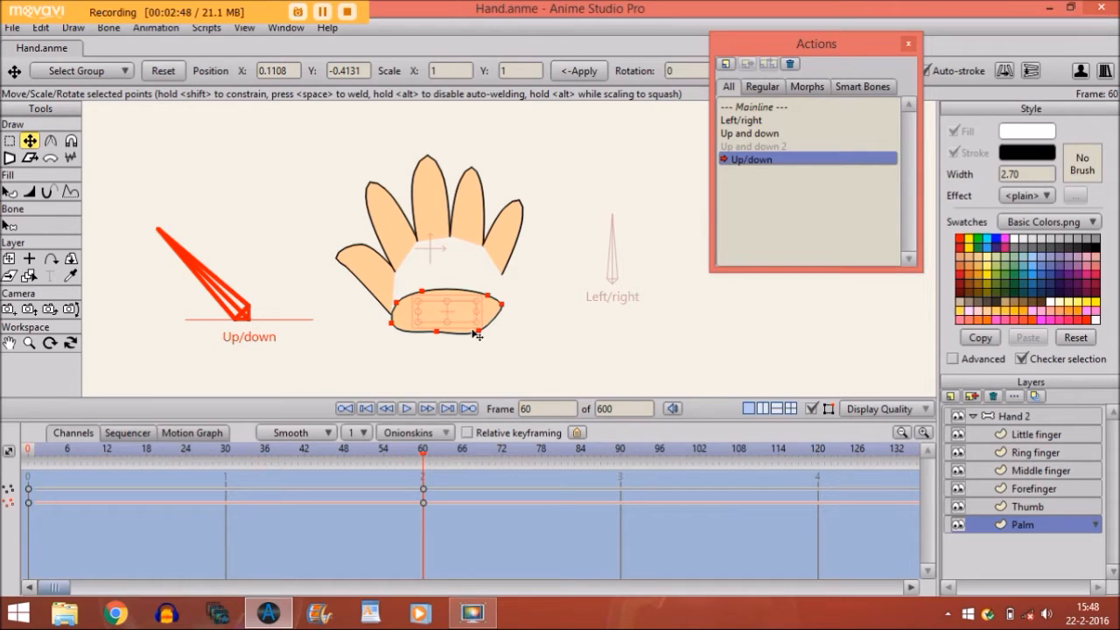
Step: Adjust the palm's lower and little-finger-side points at frame 60 and set the outermost point's curvature to about 0.46
{"action": "left_click", "coordinate": [442, 333]}
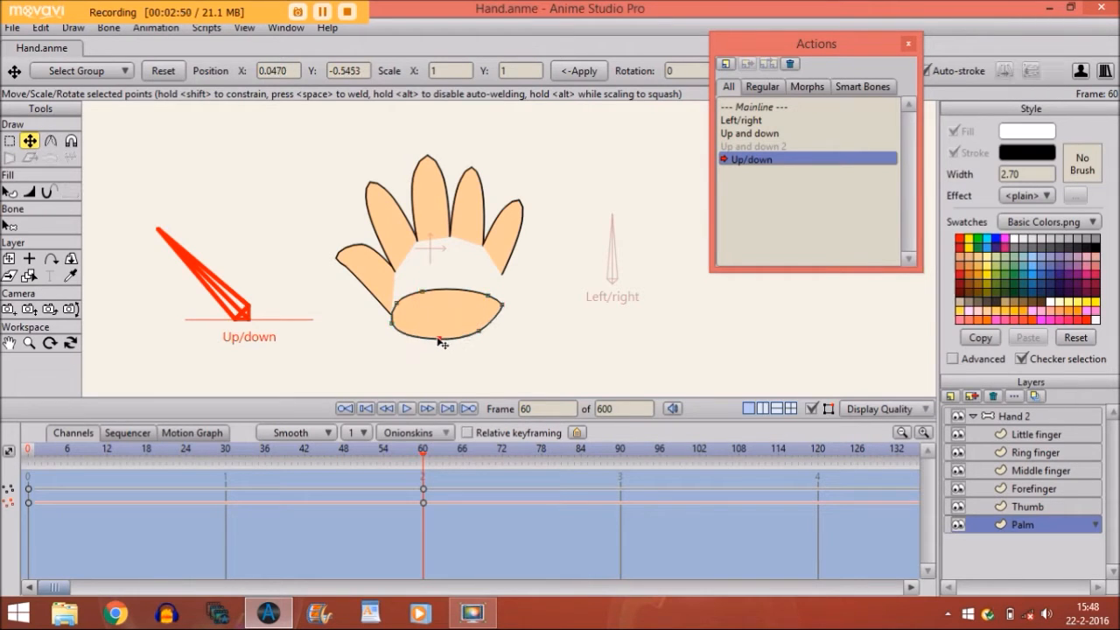
{"action": "left_click", "coordinate": [503, 317]}
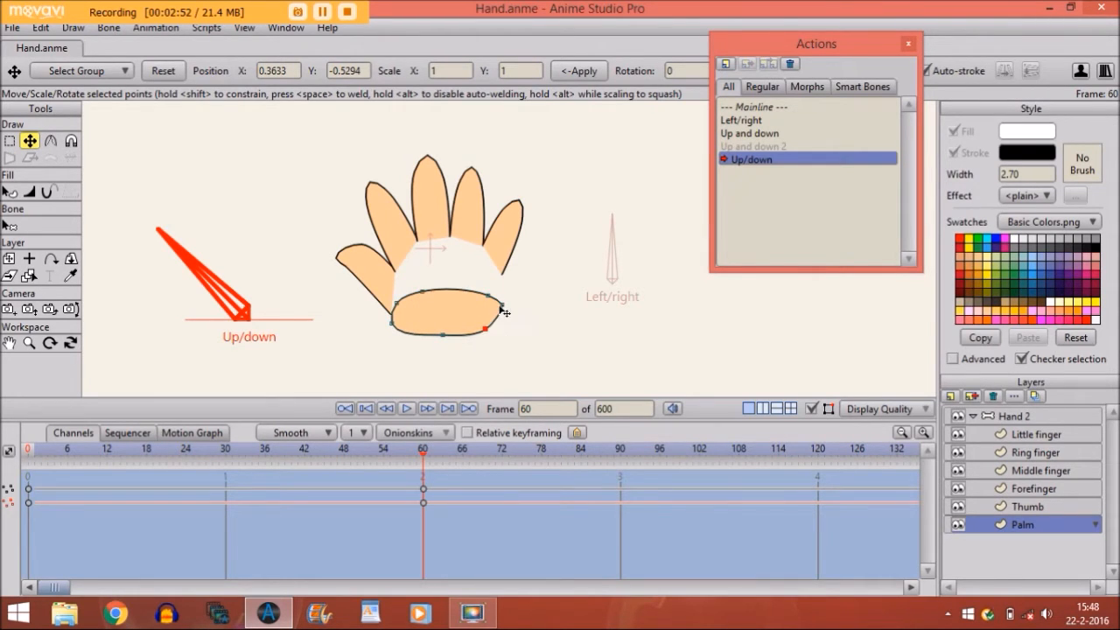
{"action": "left_click_drag", "start_coordinate": [506, 324], "coordinate": [508, 319]}
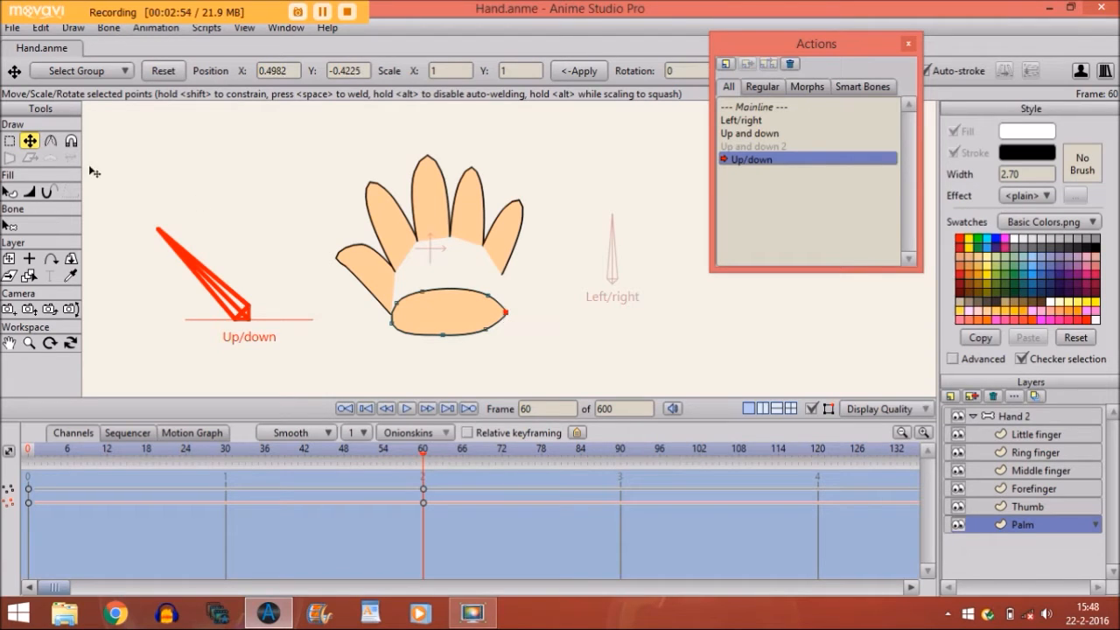
{"action": "left_click", "coordinate": [51, 140]}
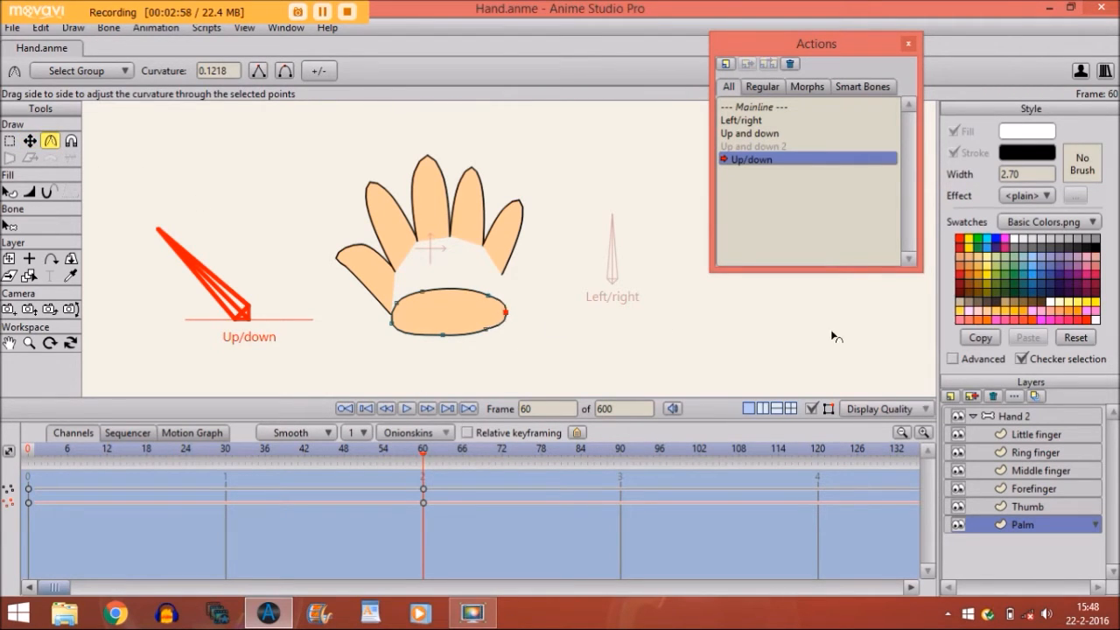
{"action": "left_click_drag", "start_coordinate": [771, 343], "coordinate": [792, 345]}
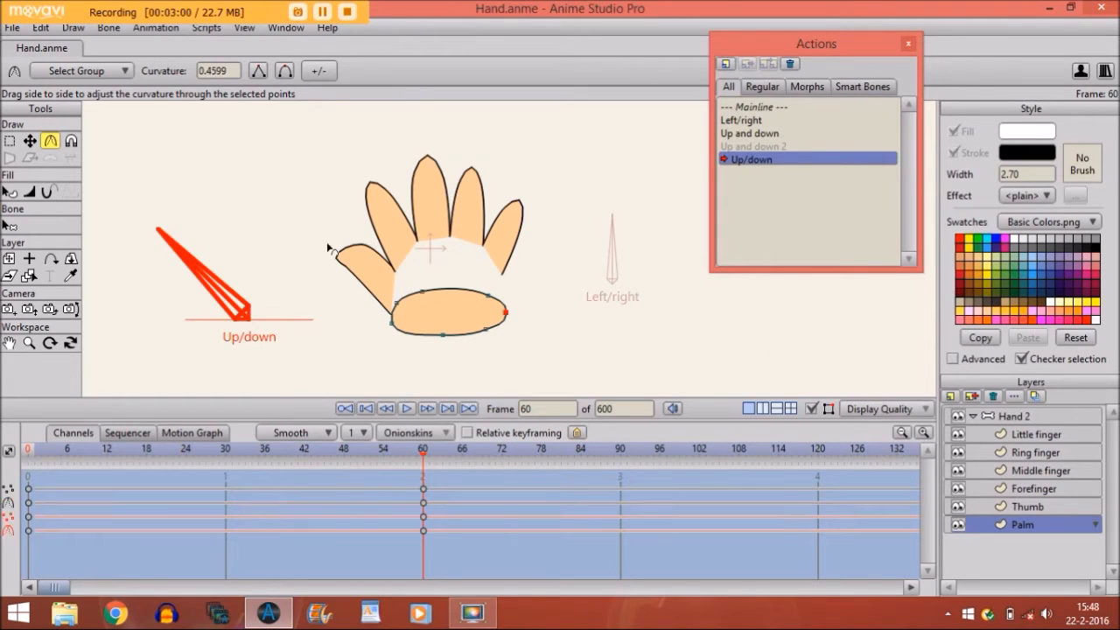
Step: Shift the palm's three points on the little-finger side slightly inward and dismiss the notification
{"action": "left_click", "coordinate": [8, 141]}
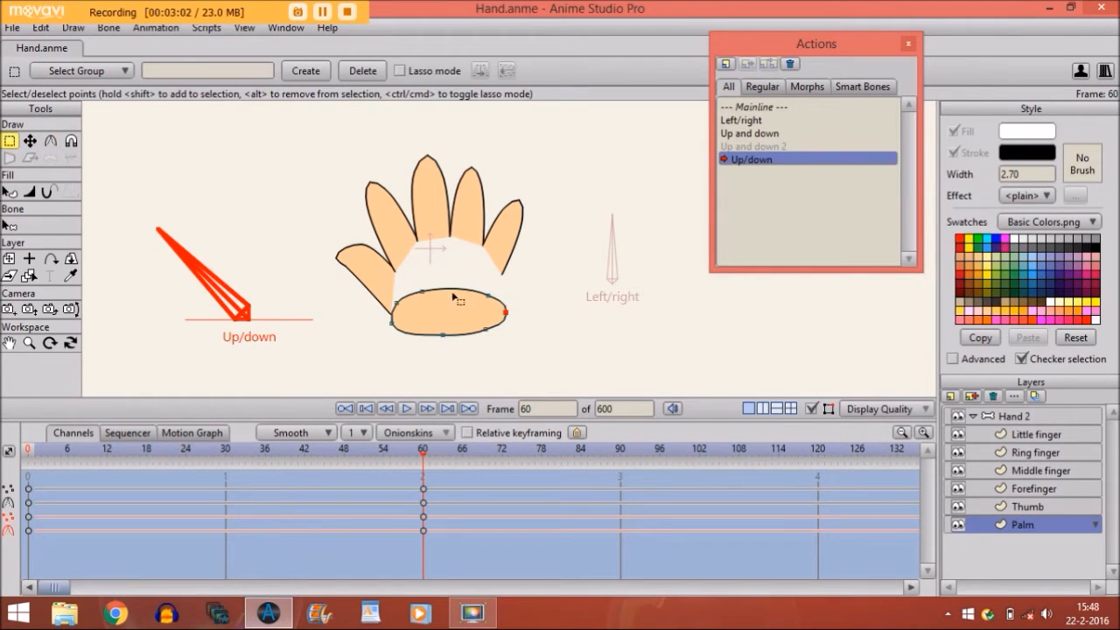
{"action": "left_click_drag", "start_coordinate": [466, 289], "coordinate": [533, 348]}
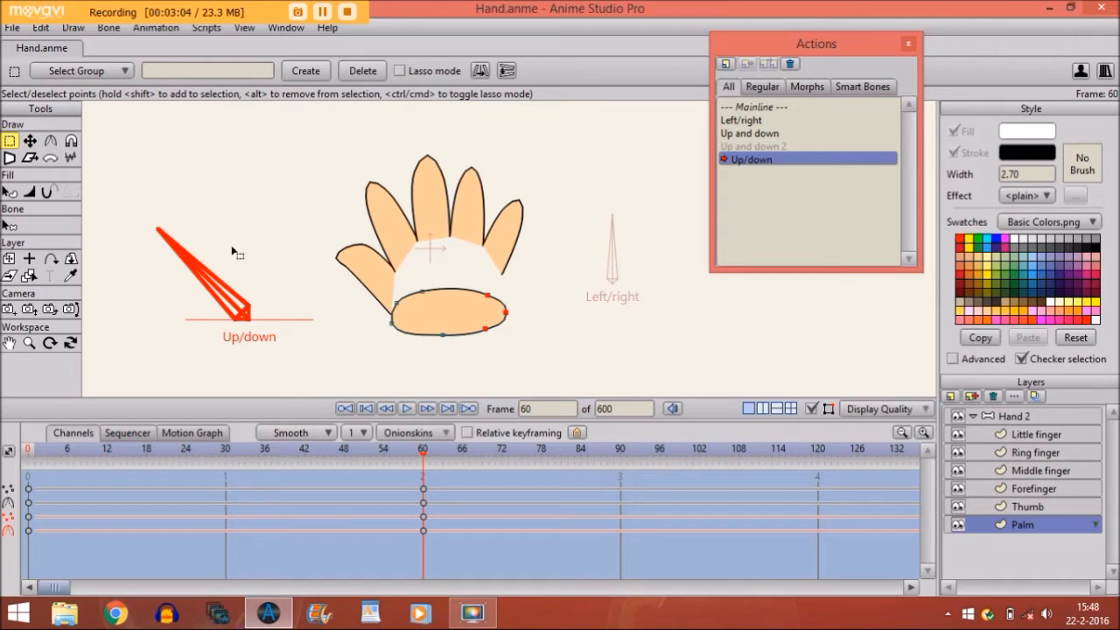
{"action": "left_click", "coordinate": [30, 141]}
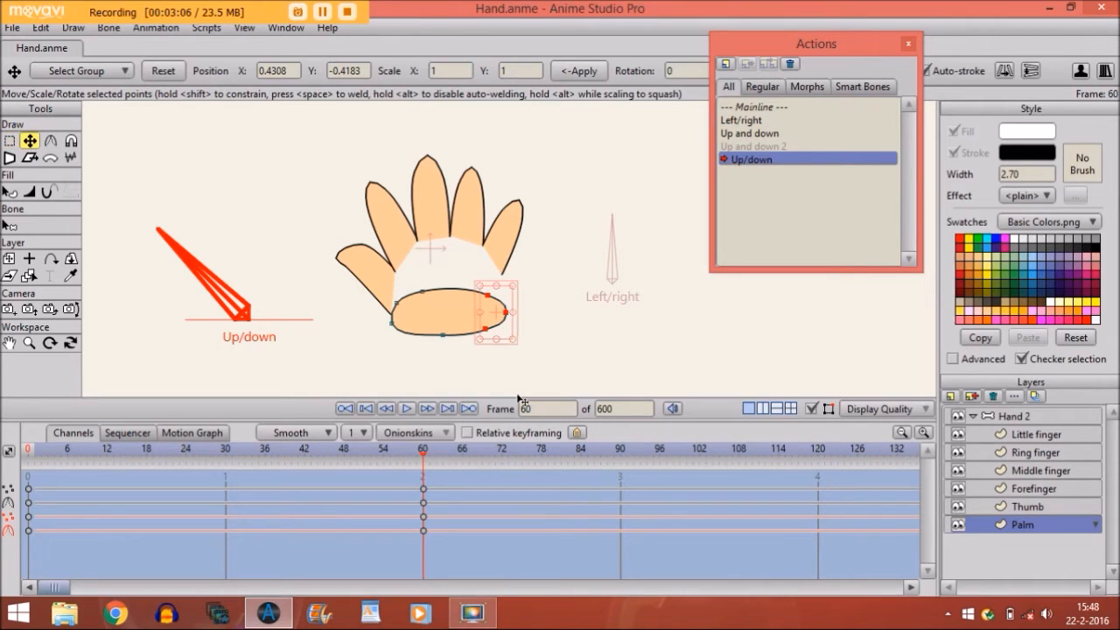
{"action": "left_click_drag", "start_coordinate": [503, 312], "coordinate": [482, 330]}
{"action": "left_click", "coordinate": [479, 329]}
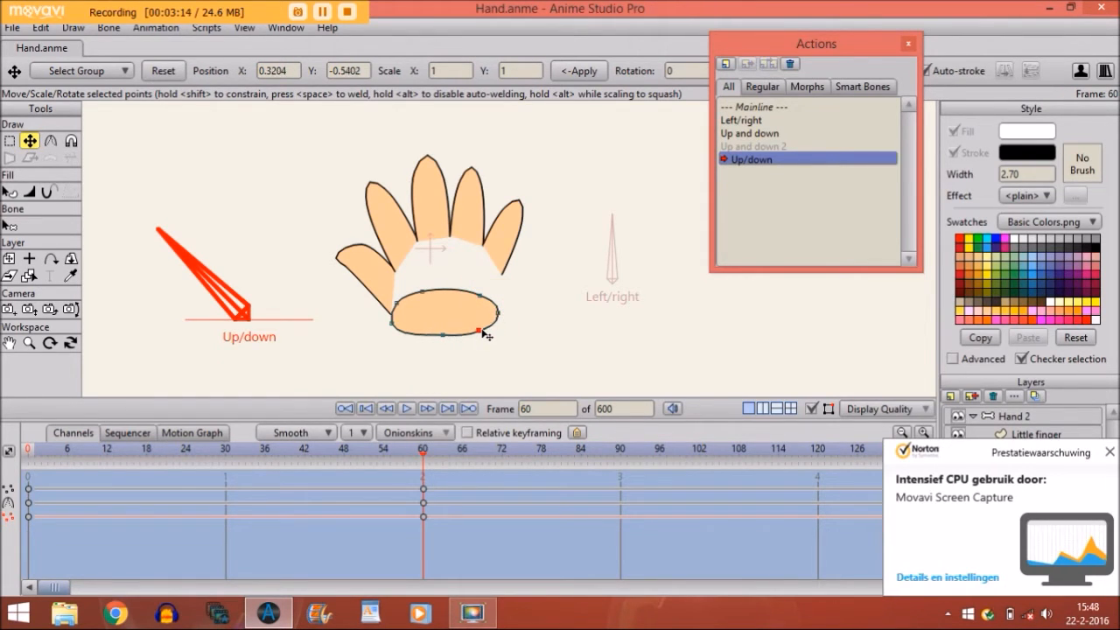
{"action": "left_click", "coordinate": [1109, 451]}
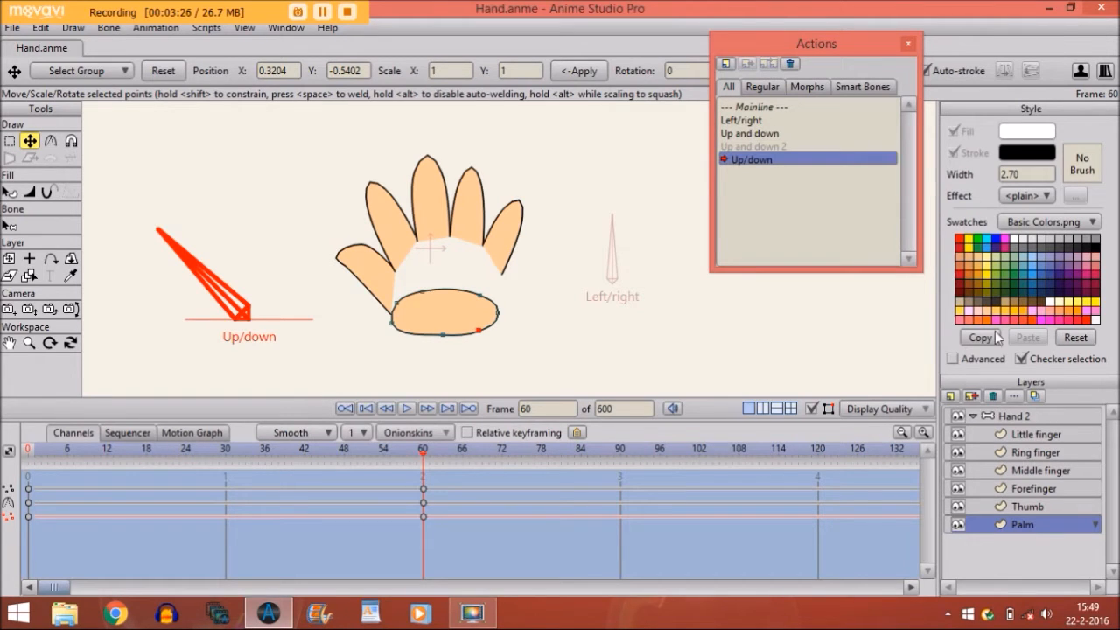
Step: At frame 60 of the Up/down action, lower the Thumb layer and place its two base points on the squashed palm's edge
{"action": "left_click", "coordinate": [999, 505]}
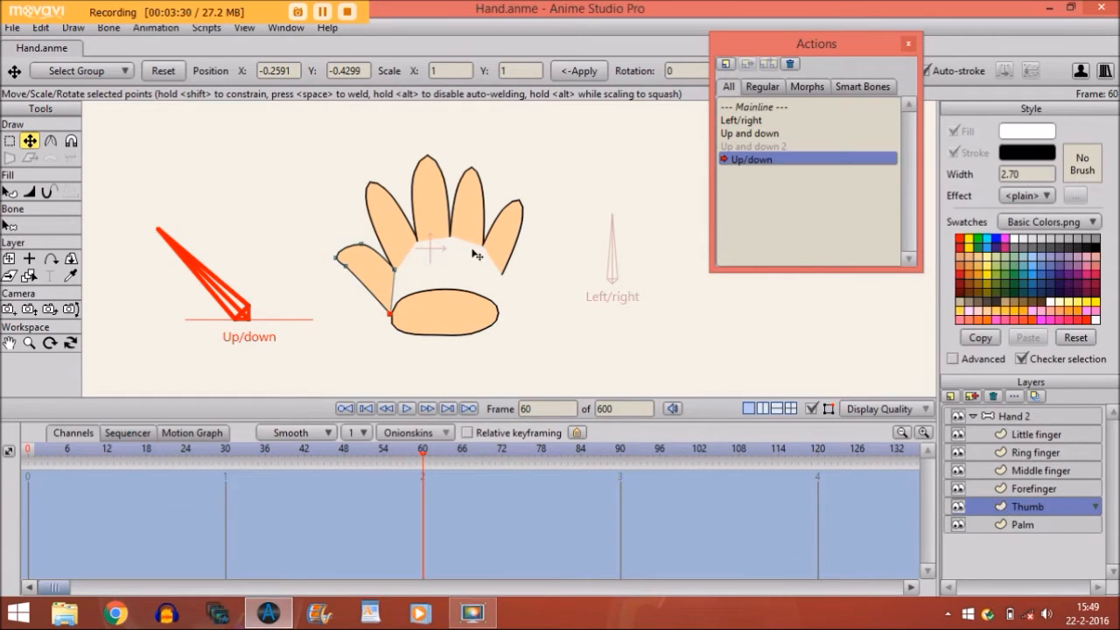
{"action": "left_click_drag", "start_coordinate": [379, 278], "coordinate": [397, 328]}
{"action": "left_click", "coordinate": [395, 344]}
{"action": "left_click", "coordinate": [399, 299]}
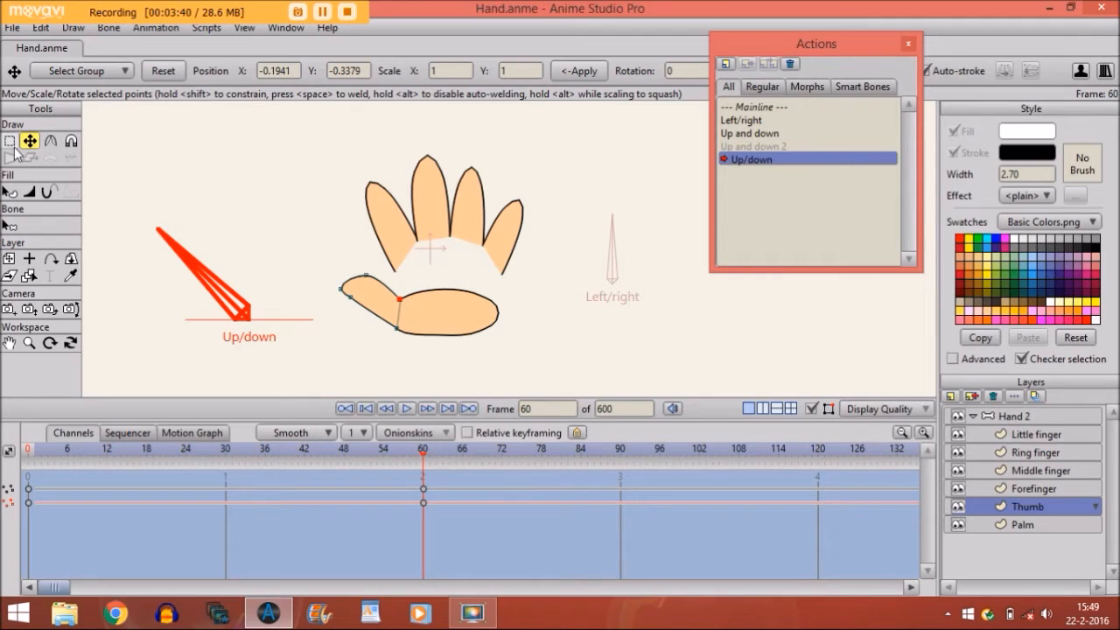
Step: Swing the thumb's three tip points down until the thumb lies flat beside the palm, and preview the motion without the point overlay
{"action": "left_click", "coordinate": [8, 141]}
{"action": "left_click_drag", "start_coordinate": [328, 255], "coordinate": [392, 328]}
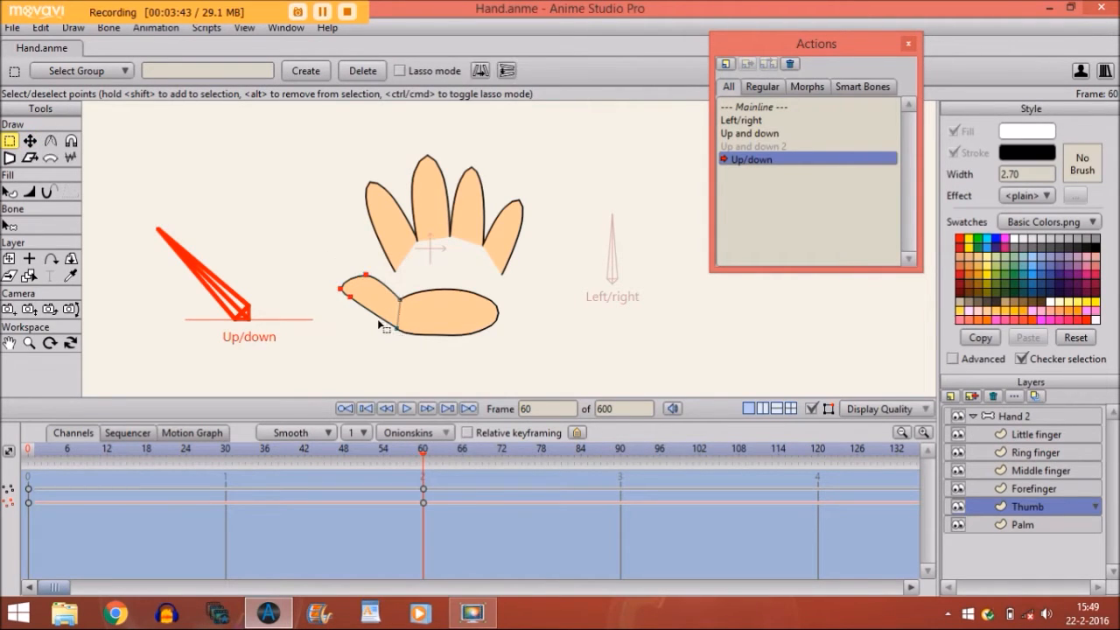
{"action": "left_click", "coordinate": [29, 141]}
{"action": "left_click_drag", "start_coordinate": [362, 288], "coordinate": [342, 318]}
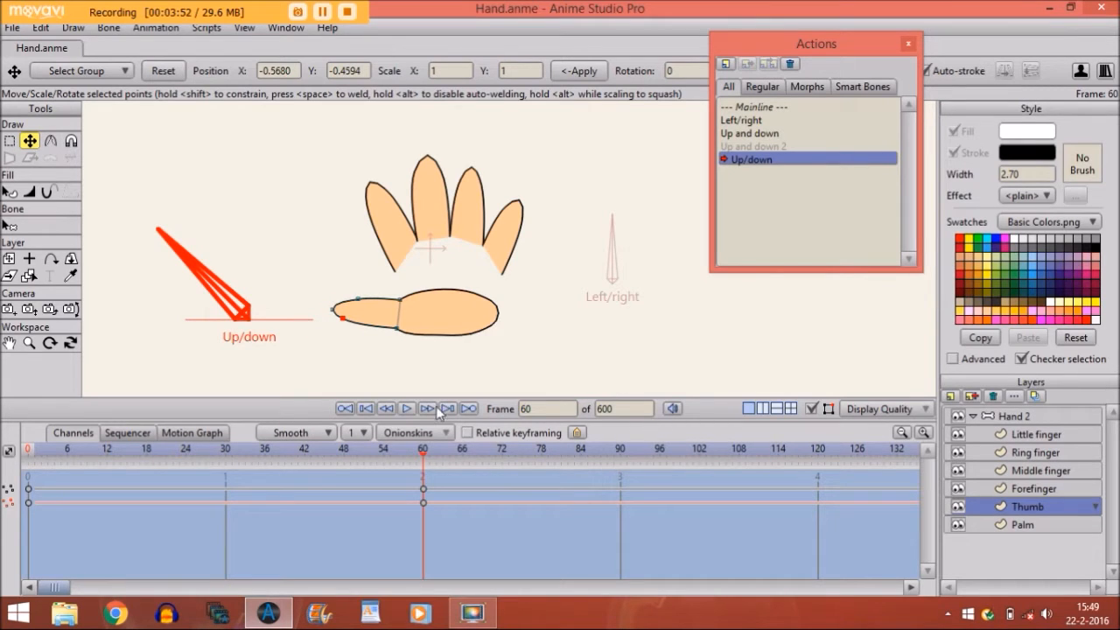
{"action": "left_click", "coordinate": [810, 408]}
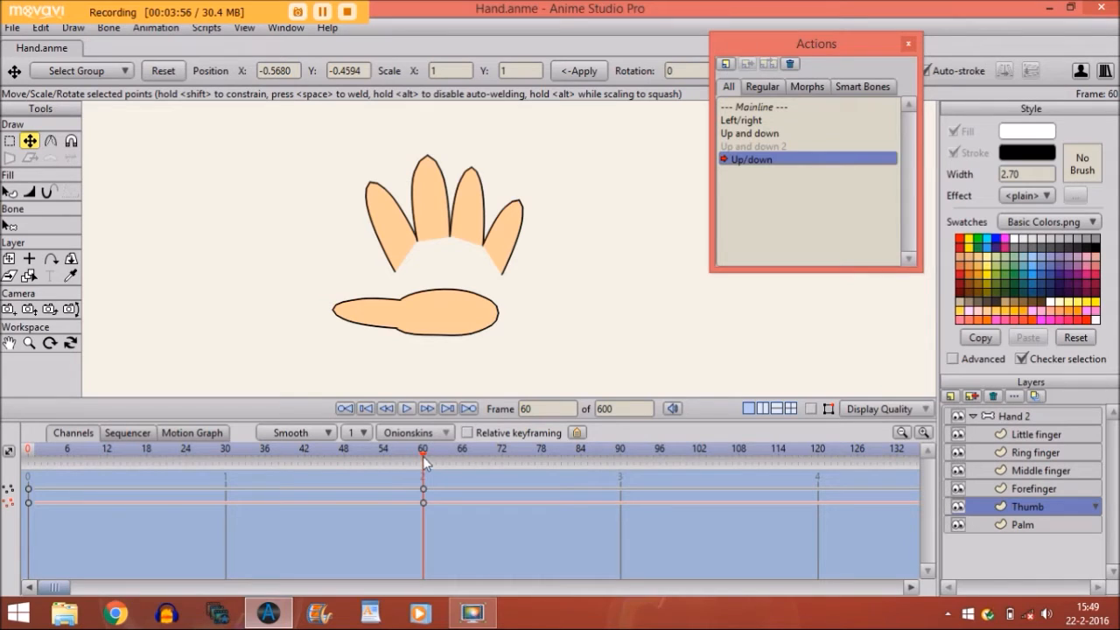
{"action": "mouse_move", "coordinate": [423, 459]}
{"action": "left_mouse_down"}
{"action": "mouse_move", "coordinate": [167, 455]}
{"action": "mouse_move", "coordinate": [226, 477]}
{"action": "mouse_move", "coordinate": [426, 502]}
{"action": "left_mouse_up"}
Step: At frame 60, lower the whole Forefinger layer onto the flattened palm and align its base points with the thumb-side edge
{"action": "left_click", "coordinate": [1011, 496]}
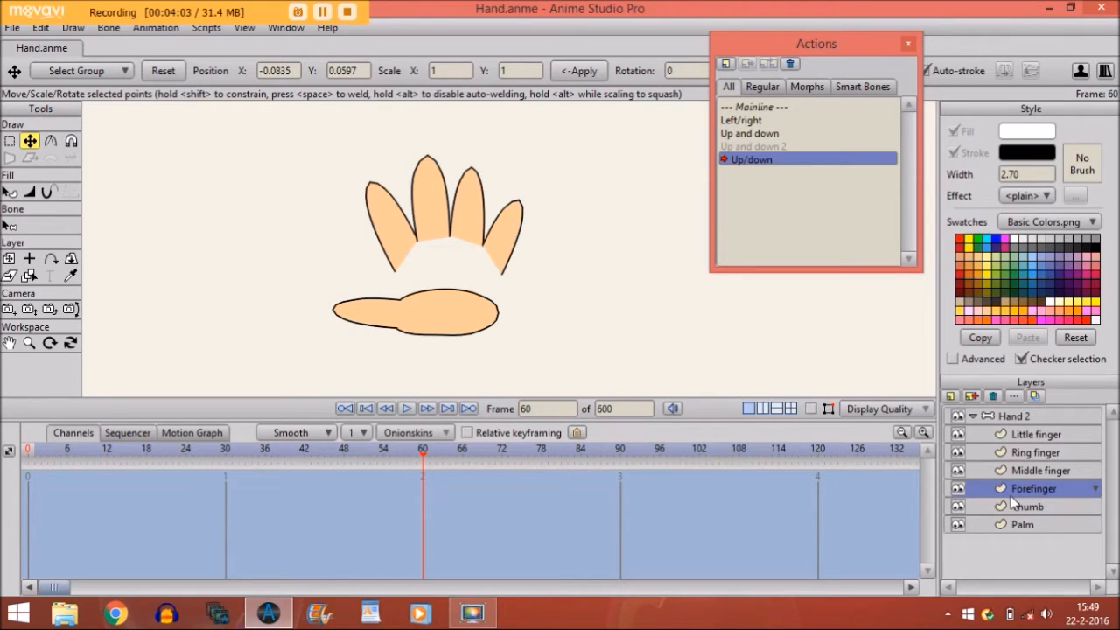
{"action": "left_click", "coordinate": [813, 410]}
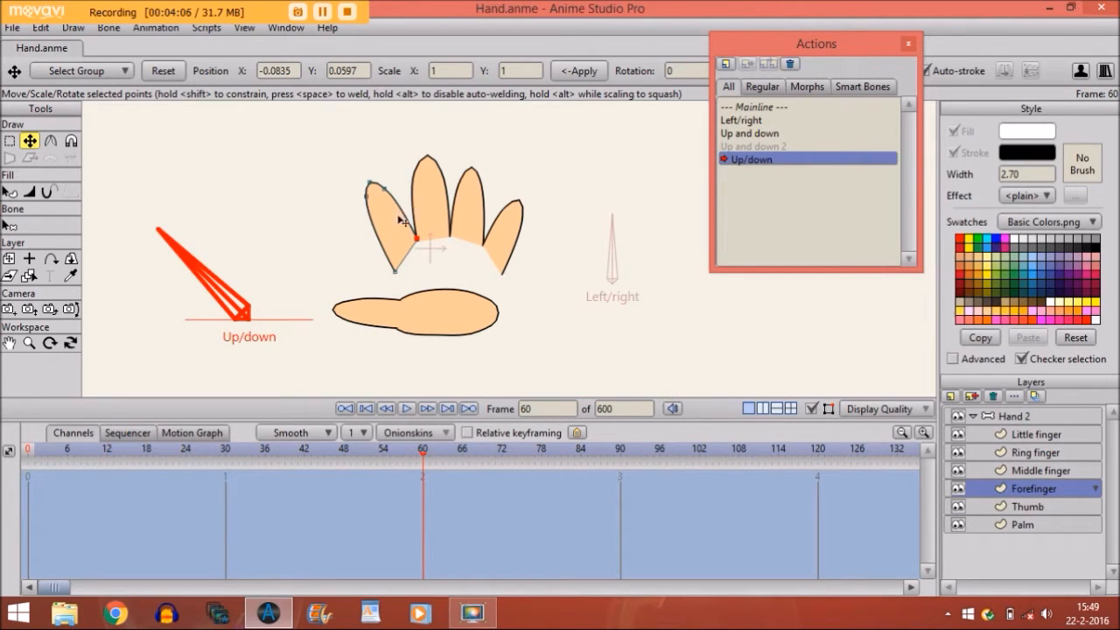
{"action": "left_click_drag", "start_coordinate": [396, 238], "coordinate": [391, 302]}
{"action": "left_click", "coordinate": [391, 331]}
{"action": "left_click_drag", "start_coordinate": [400, 332], "coordinate": [402, 327]}
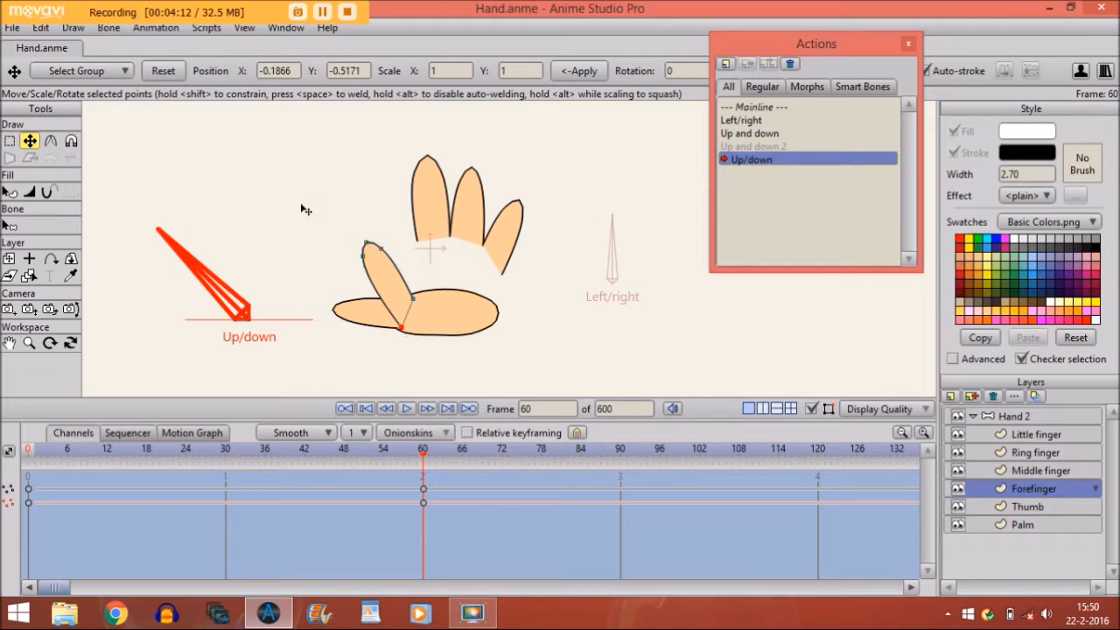
Step: Fold the forefinger's three tip points down flat over the thumb and scrub the timeline to check the movement
{"action": "left_click", "coordinate": [9, 141]}
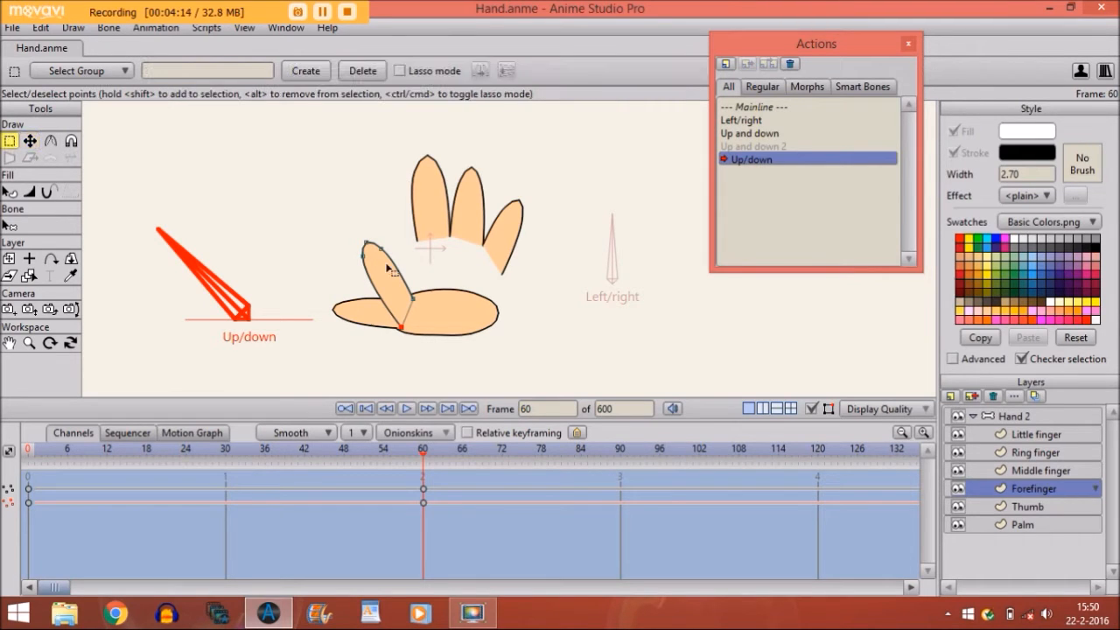
{"action": "left_click_drag", "start_coordinate": [336, 240], "coordinate": [388, 278]}
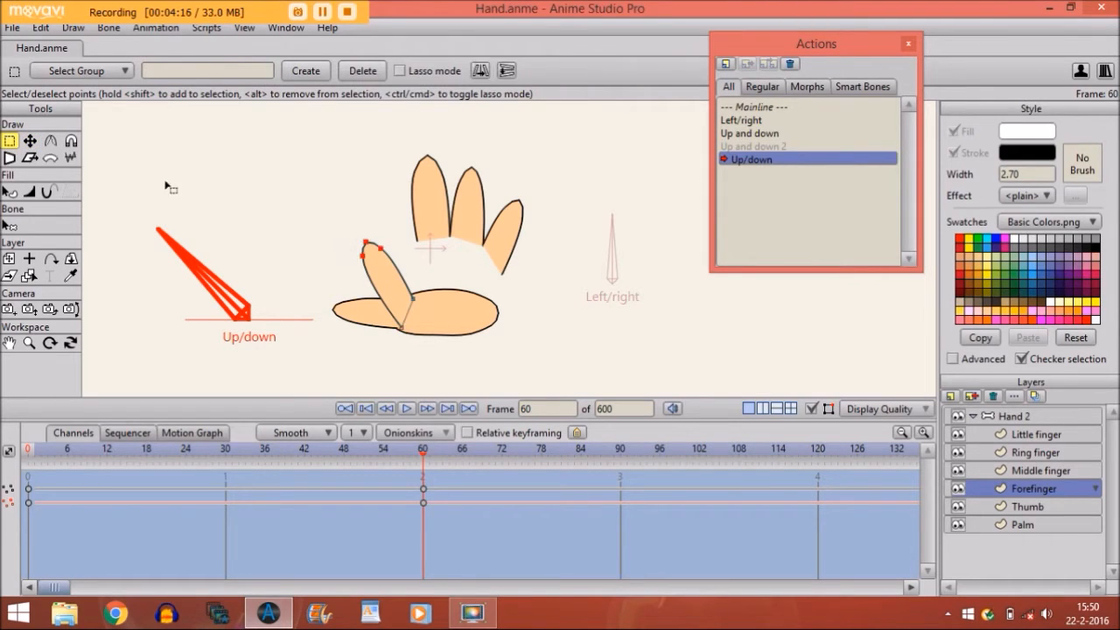
{"action": "left_click", "coordinate": [30, 141]}
{"action": "left_click_drag", "start_coordinate": [373, 304], "coordinate": [356, 325]}
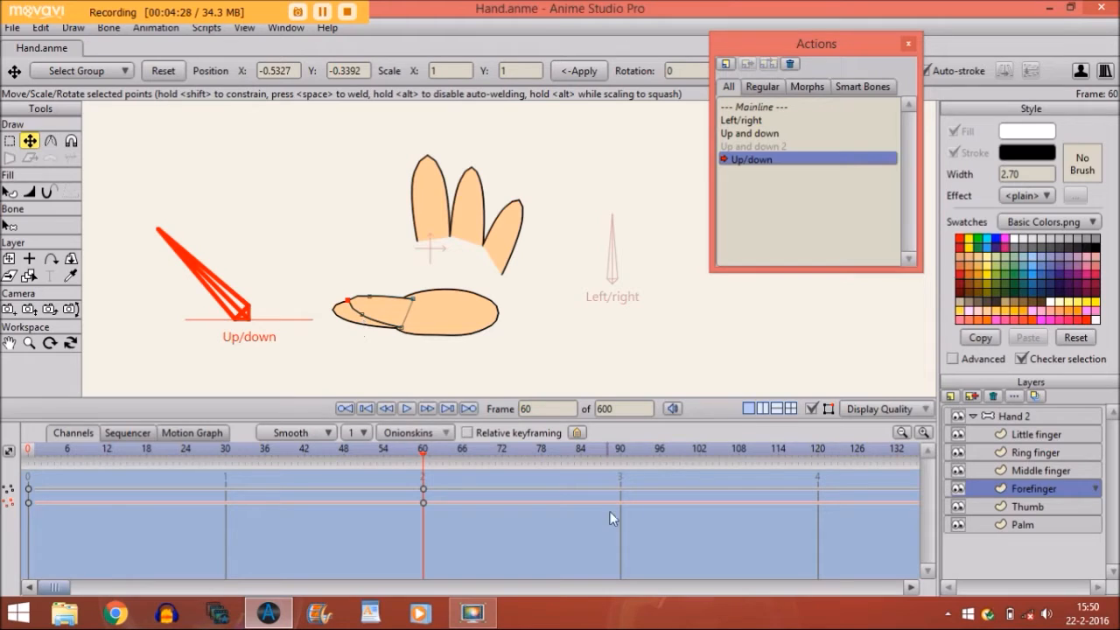
{"action": "left_click", "coordinate": [816, 412]}
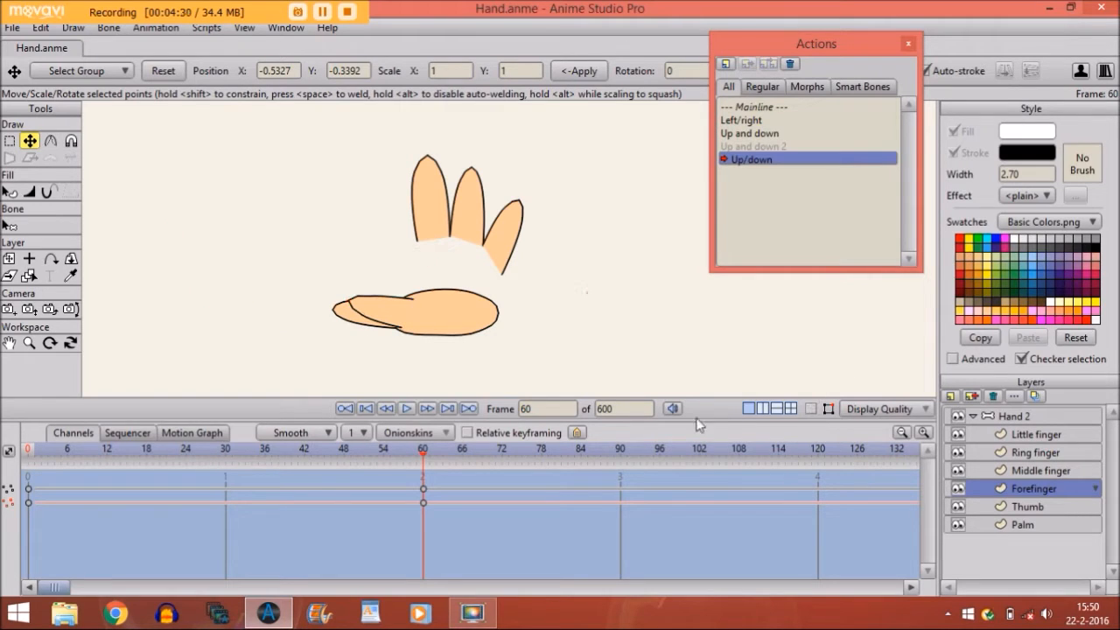
{"action": "left_click_drag", "start_coordinate": [307, 438], "coordinate": [427, 509]}
Step: At frame 60, move all points of the Middle finger layer down onto the palm and squash them into a short stub
{"action": "left_click", "coordinate": [994, 469]}
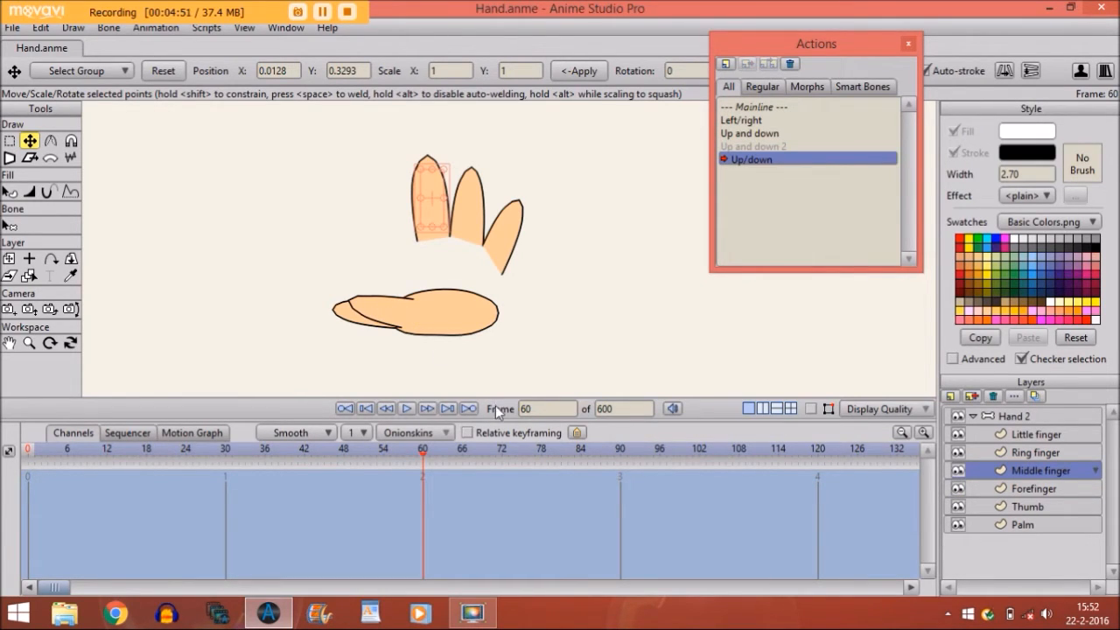
{"action": "left_click", "coordinate": [811, 408]}
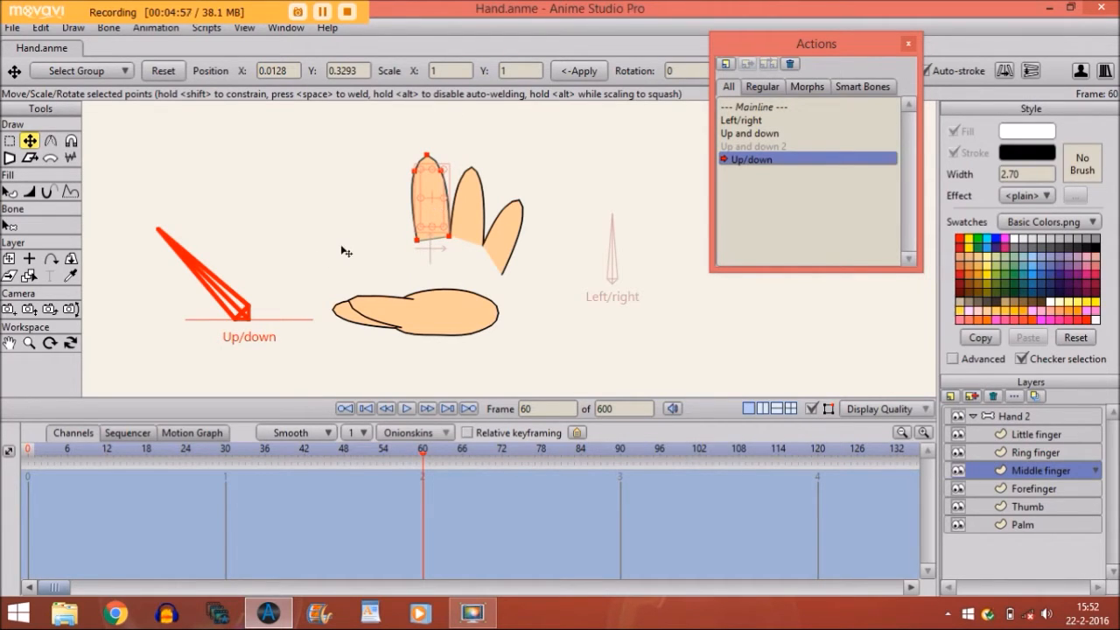
{"action": "left_click_drag", "start_coordinate": [437, 194], "coordinate": [428, 289]}
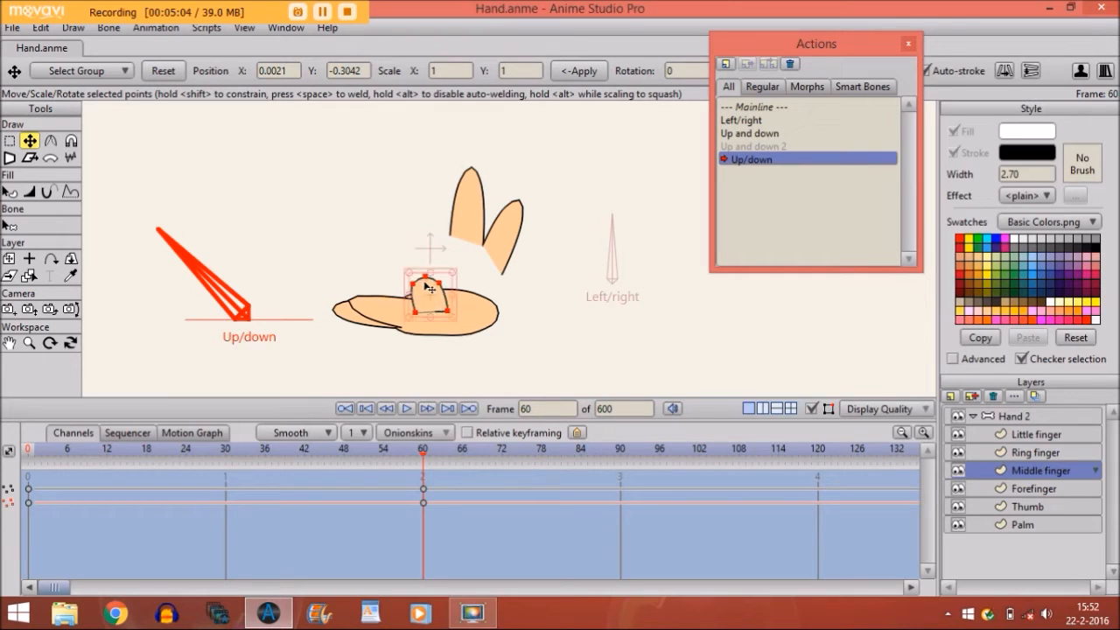
{"action": "left_click", "coordinate": [29, 343]}
{"action": "left_click_drag", "start_coordinate": [421, 259], "coordinate": [796, 267]}
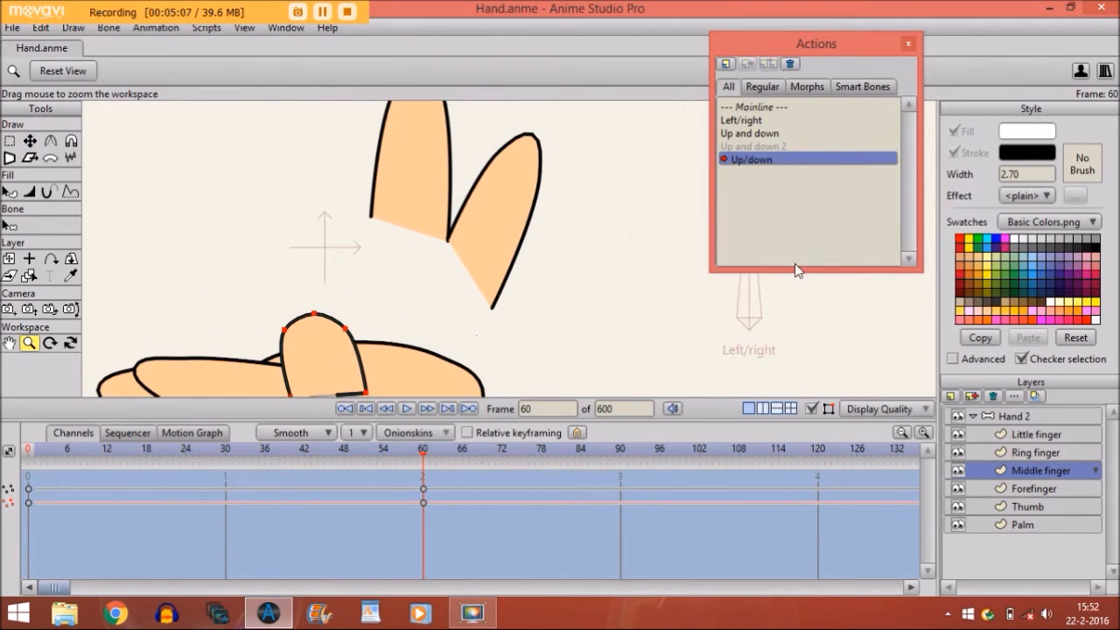
{"action": "left_click", "coordinate": [9, 342]}
{"action": "left_click_drag", "start_coordinate": [235, 312], "coordinate": [280, 174]}
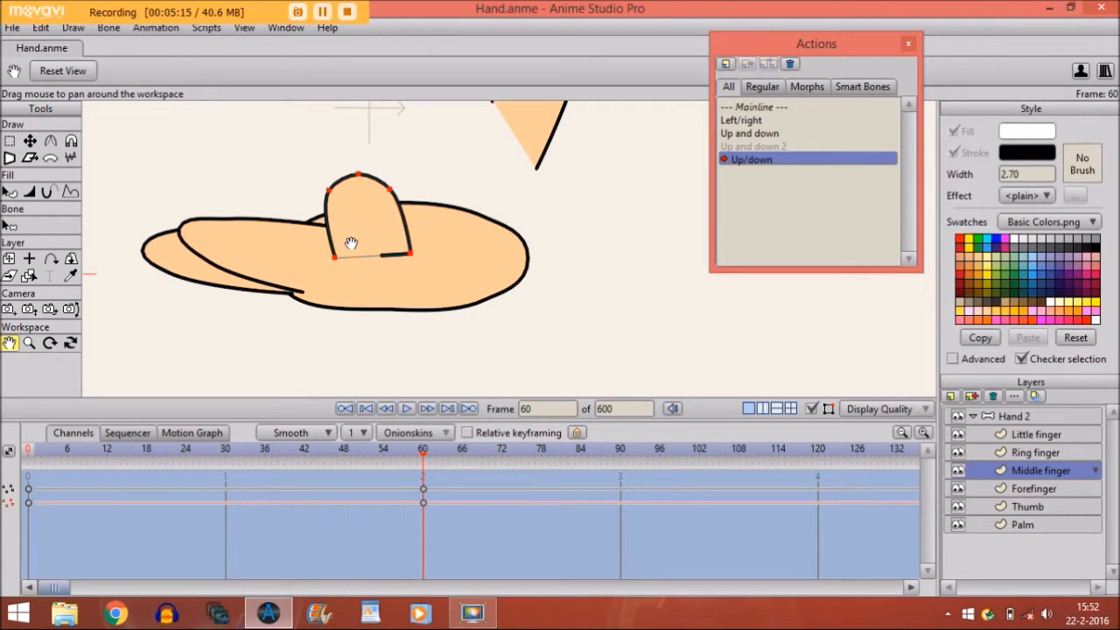
{"action": "left_click", "coordinate": [29, 141]}
{"action": "left_click_drag", "start_coordinate": [365, 222], "coordinate": [346, 208]}
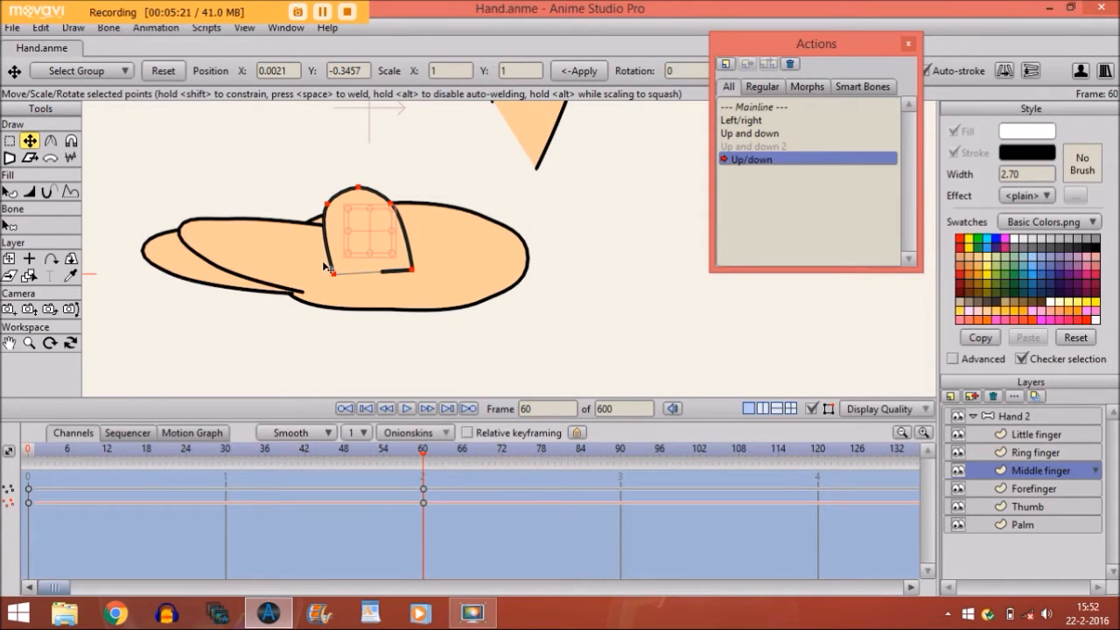
Step: Move the middle finger's ring-finger-side base point inward and set its curvature to about 0.27
{"action": "left_click", "coordinate": [411, 272]}
{"action": "left_click_drag", "start_coordinate": [411, 273], "coordinate": [402, 262]}
{"action": "left_click", "coordinate": [50, 140]}
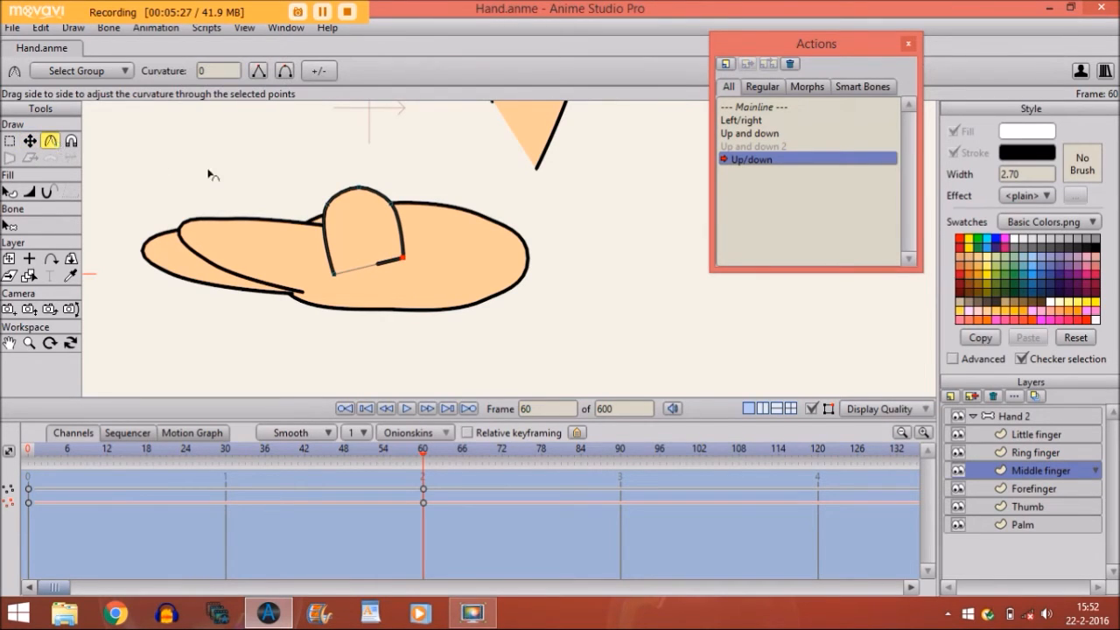
{"action": "left_click_drag", "start_coordinate": [400, 253], "coordinate": [631, 319]}
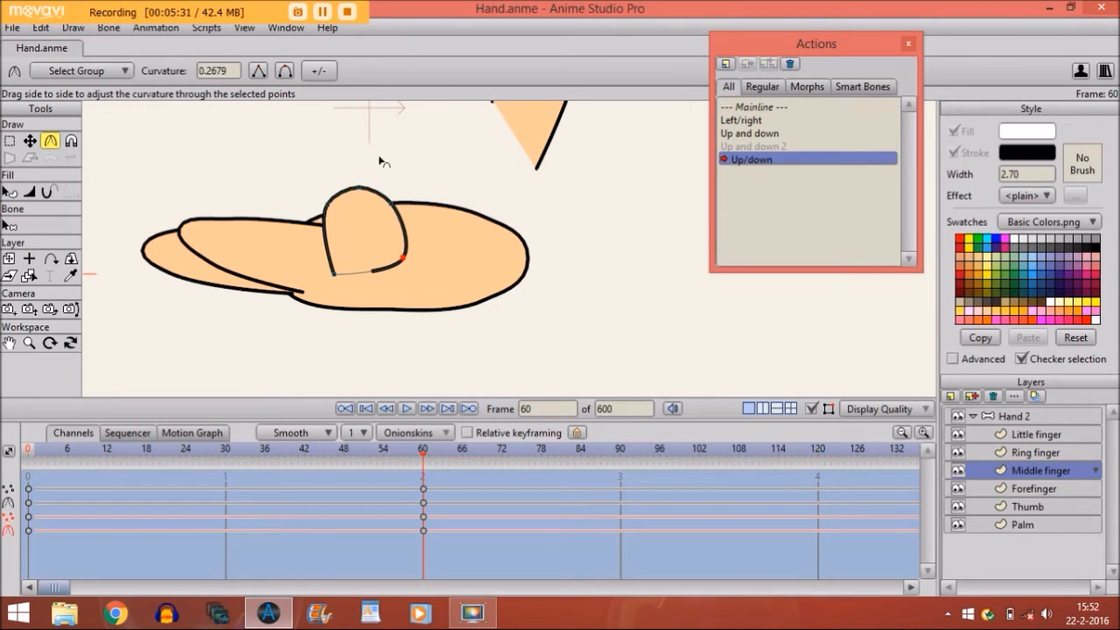
Step: Reposition the middle finger's base, side and tip points individually to form a rounded fingertip seen head-on
{"action": "left_click", "coordinate": [30, 140]}
{"action": "left_click", "coordinate": [331, 274]}
{"action": "left_click_drag", "start_coordinate": [323, 280], "coordinate": [328, 273]}
{"action": "left_click_drag", "start_coordinate": [332, 201], "coordinate": [315, 225]}
{"action": "left_click_drag", "start_coordinate": [387, 211], "coordinate": [404, 261]}
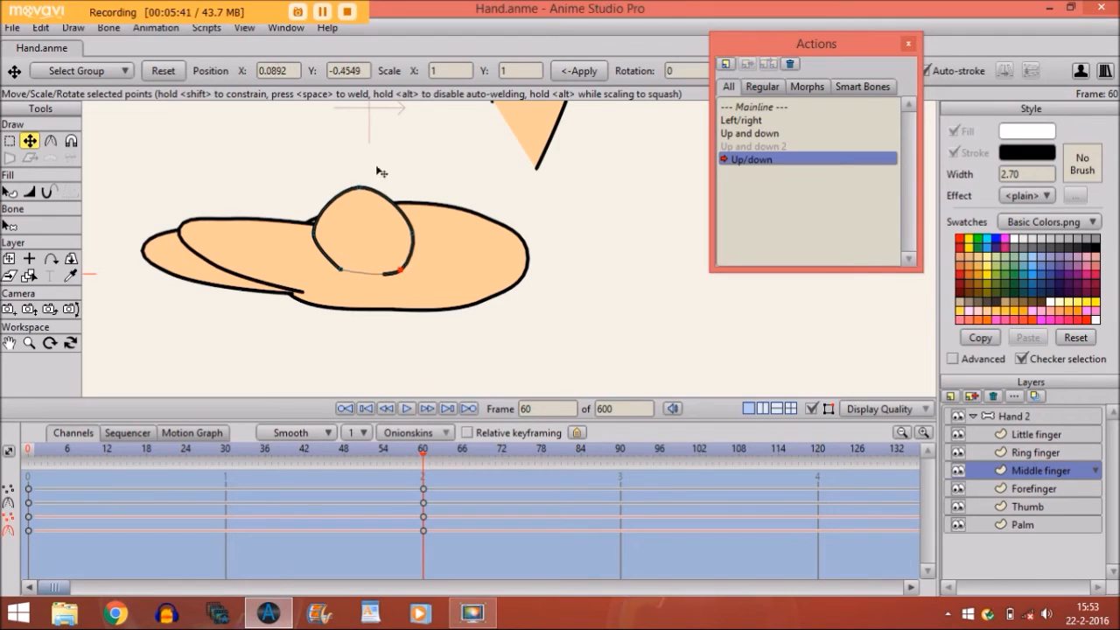
{"action": "left_click_drag", "start_coordinate": [360, 201], "coordinate": [367, 213]}
{"action": "left_click_drag", "start_coordinate": [339, 268], "coordinate": [335, 271]}
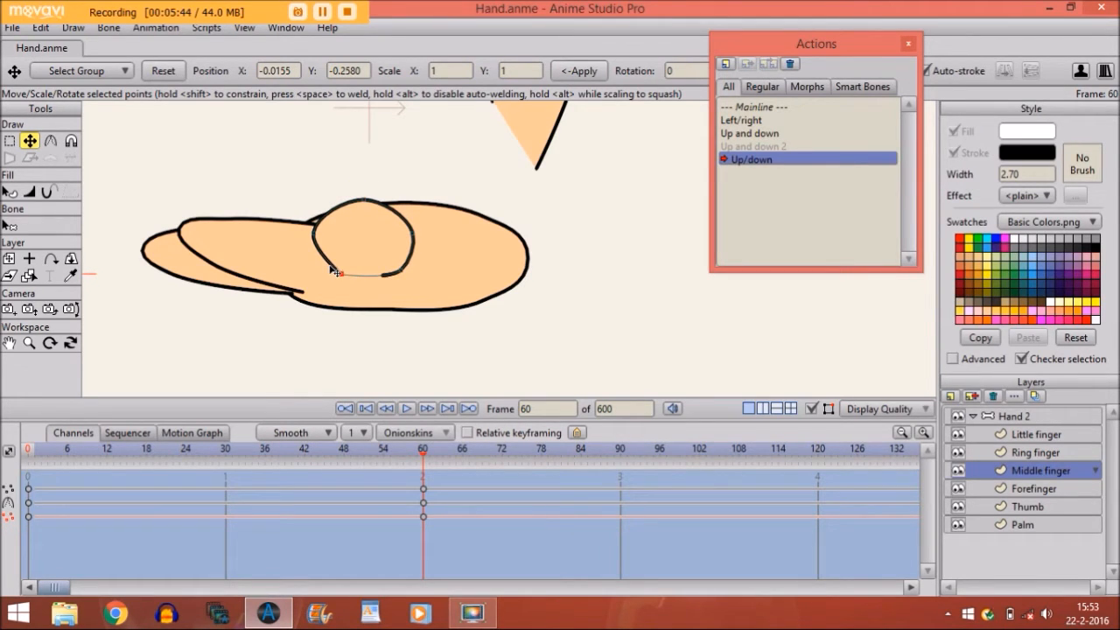
{"action": "left_click_drag", "start_coordinate": [331, 268], "coordinate": [331, 270]}
{"action": "left_click_drag", "start_coordinate": [317, 230], "coordinate": [316, 248]}
{"action": "left_click_drag", "start_coordinate": [317, 249], "coordinate": [321, 241]}
Step: Increase the curvature of the middle finger's two side points, with the ring-finger-side one at about 0.41
{"action": "left_click", "coordinate": [50, 141]}
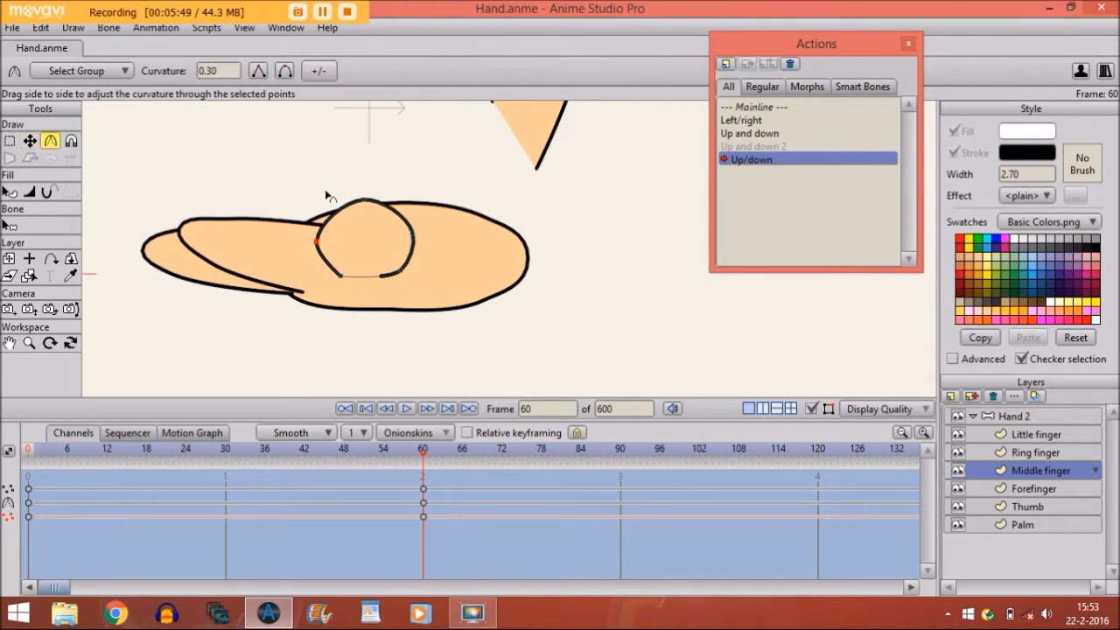
{"action": "left_click_drag", "start_coordinate": [324, 250], "coordinate": [476, 275]}
{"action": "left_click_drag", "start_coordinate": [412, 235], "coordinate": [356, 212]}
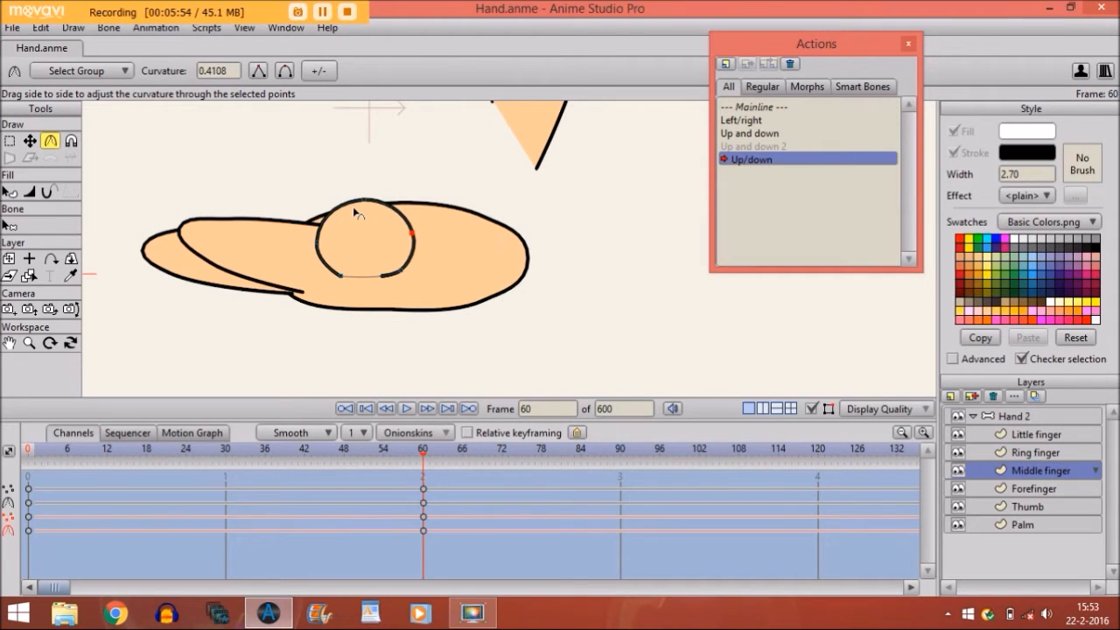
Step: Select all middle finger points, shift the round shape slightly lower within the palm, and clear the selection
{"action": "left_click", "coordinate": [29, 141]}
{"action": "key", "text": "ctrl+a"}
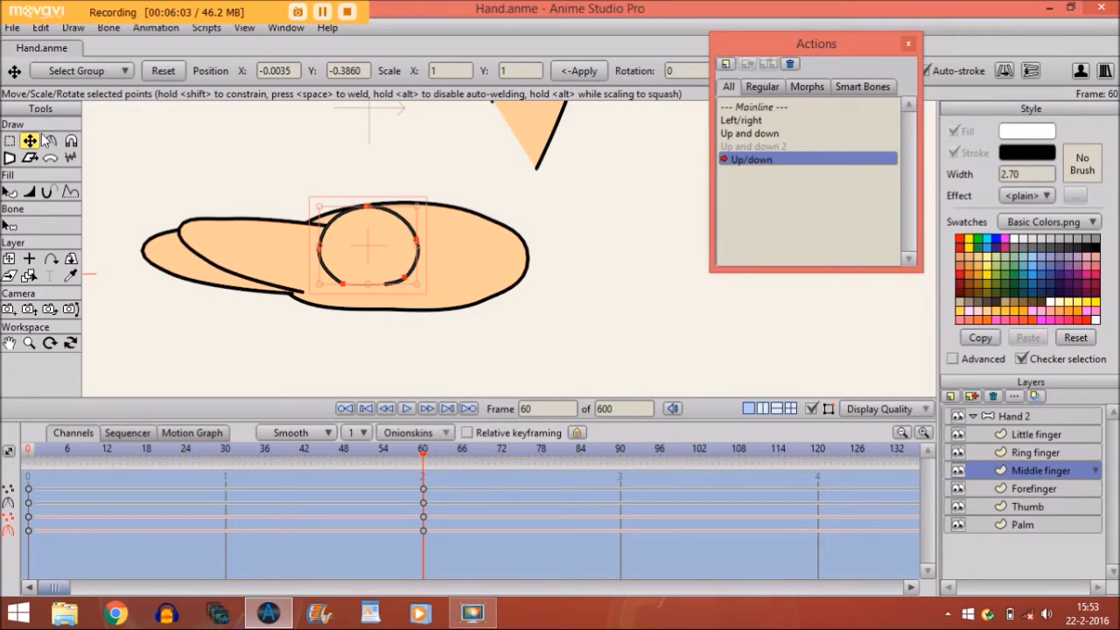
{"action": "left_click", "coordinate": [333, 334]}
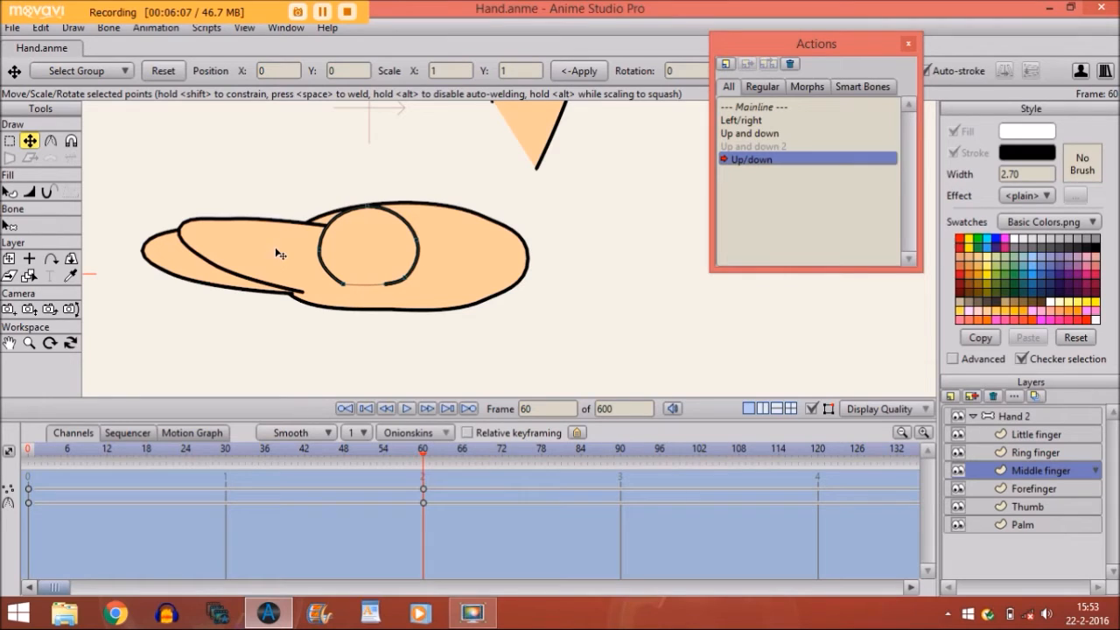
Step: At frame 30, reduce the middle finger outline's stroke exposure to an end percentage of about 81.6 so its base stays open
{"action": "left_click_drag", "start_coordinate": [380, 445], "coordinate": [227, 433]}
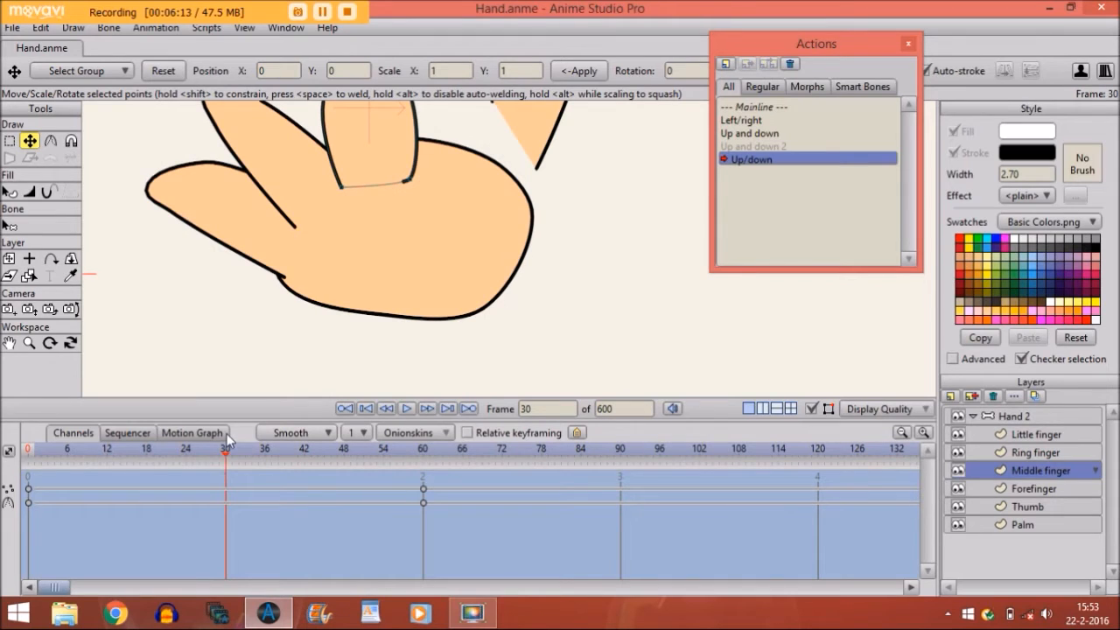
{"action": "left_click", "coordinate": [50, 193]}
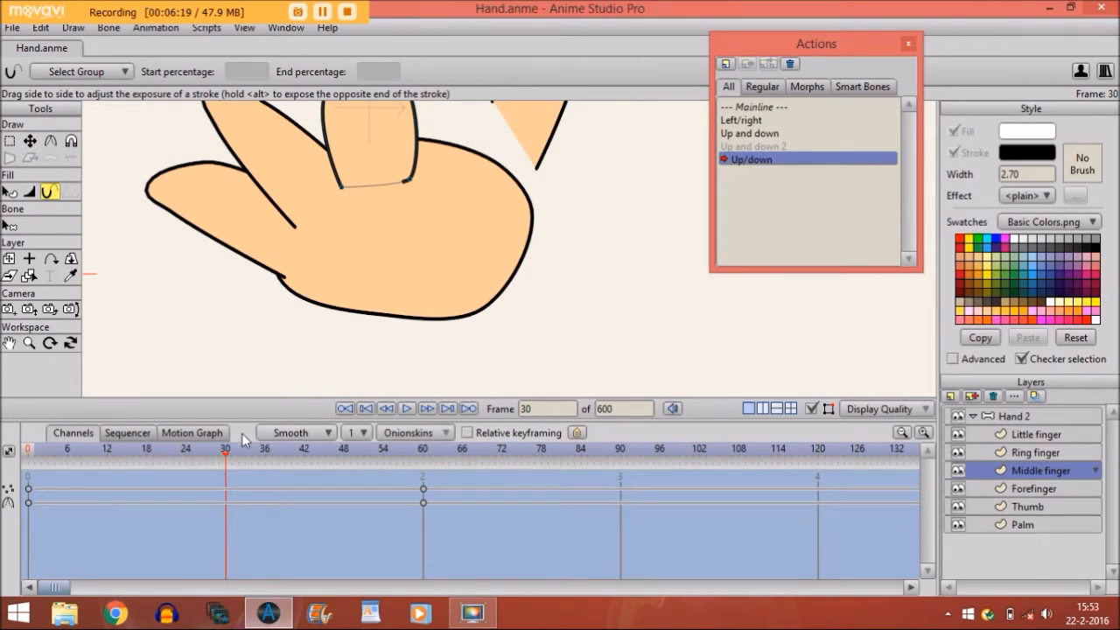
{"action": "left_click", "coordinate": [414, 185]}
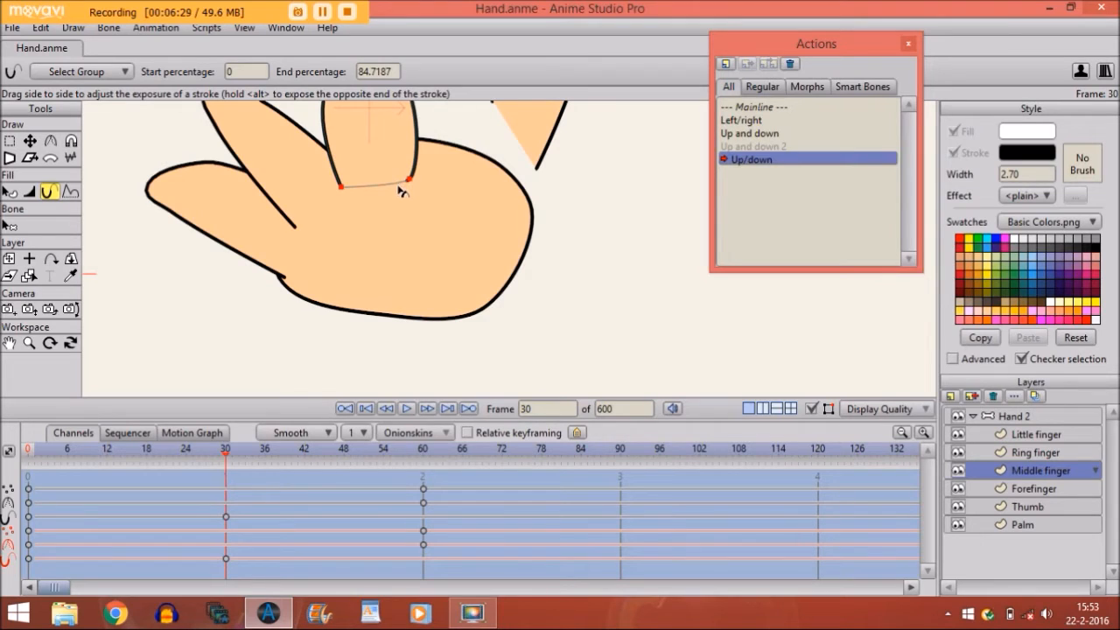
{"action": "mouse_move", "coordinate": [406, 187]}
{"action": "left_mouse_down"}
{"action": "mouse_move", "coordinate": [466, 192]}
{"action": "mouse_move", "coordinate": [410, 210]}
{"action": "left_mouse_up"}
{"action": "mouse_move", "coordinate": [386, 215]}
{"action": "left_mouse_down"}
{"action": "mouse_move", "coordinate": [404, 190]}
{"action": "mouse_move", "coordinate": [393, 190]}
{"action": "left_mouse_up"}
Step: Keyframe the middle finger's stroke exposure at frame 54, and extend it at frame 60 to close the round outline
{"action": "mouse_move", "coordinate": [268, 446]}
{"action": "left_mouse_down"}
{"action": "mouse_move", "coordinate": [422, 443]}
{"action": "mouse_move", "coordinate": [383, 448]}
{"action": "left_mouse_up"}
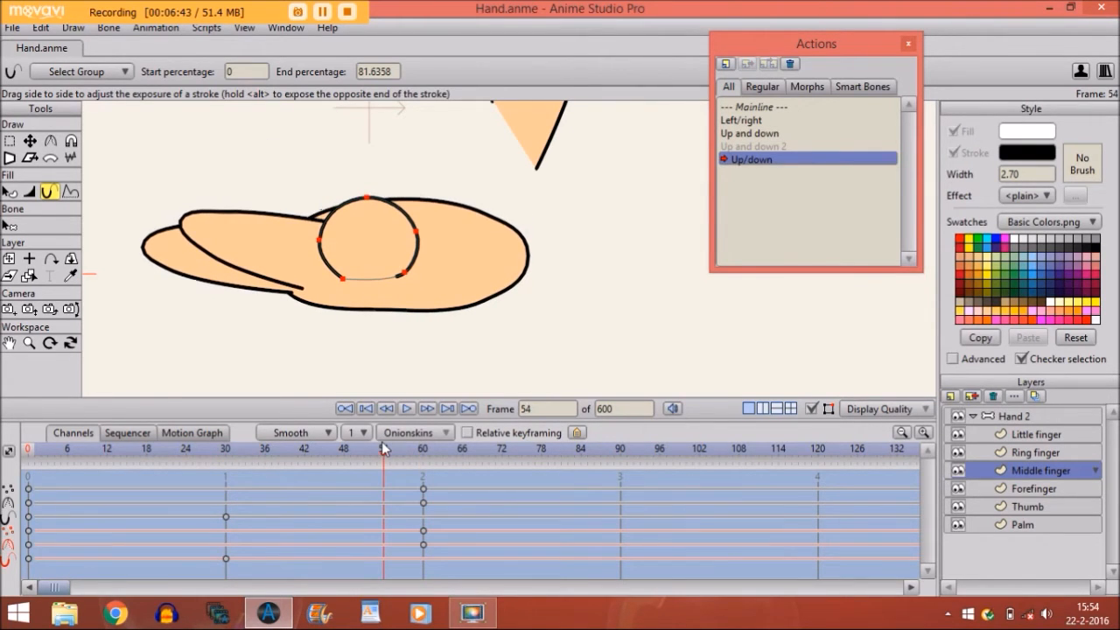
{"action": "left_click", "coordinate": [386, 246]}
{"action": "left_click", "coordinate": [423, 460]}
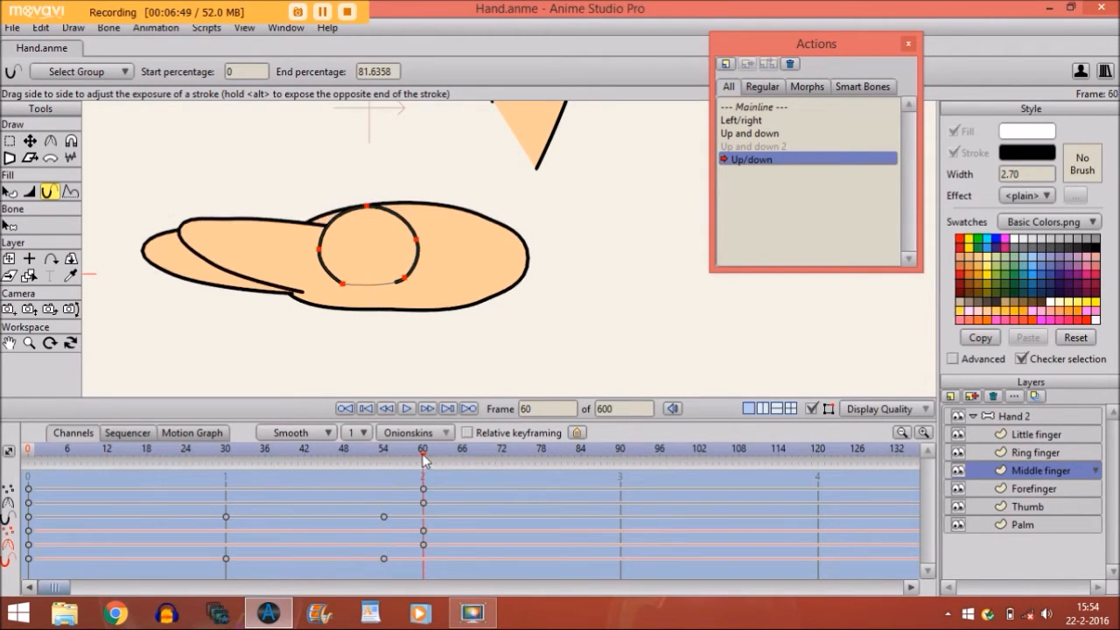
{"action": "mouse_move", "coordinate": [386, 266]}
{"action": "left_mouse_down"}
{"action": "mouse_move", "coordinate": [470, 280]}
{"action": "mouse_move", "coordinate": [555, 276]}
{"action": "left_mouse_up"}
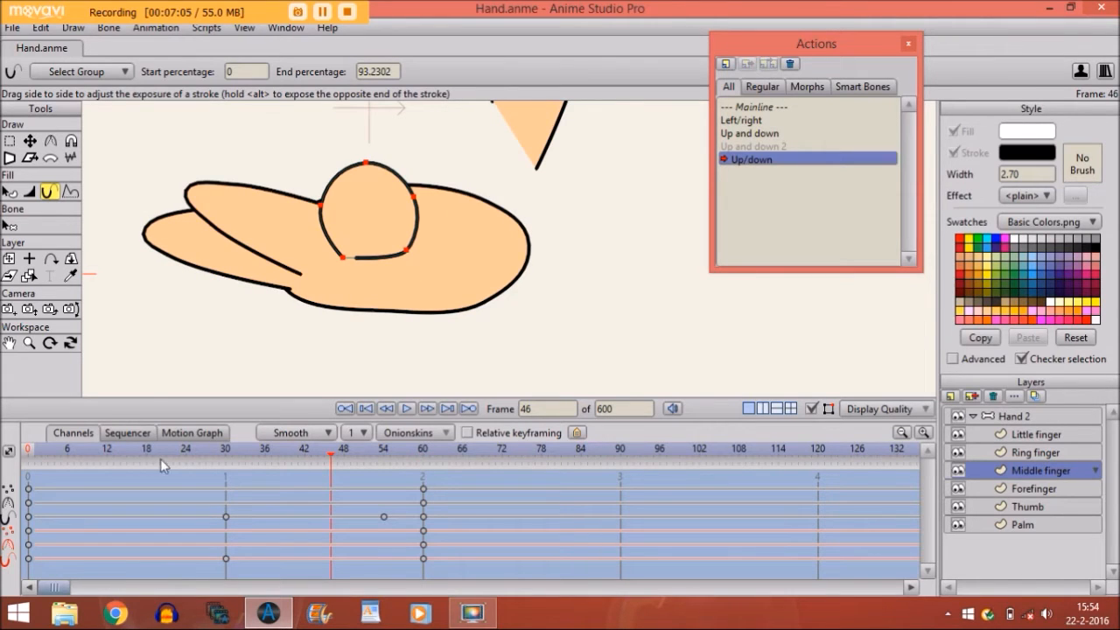
Step: Check frame 30, and at frame 54 set the middle finger's stroke exposure to an end percentage of about 79.1
{"action": "left_click", "coordinate": [226, 450]}
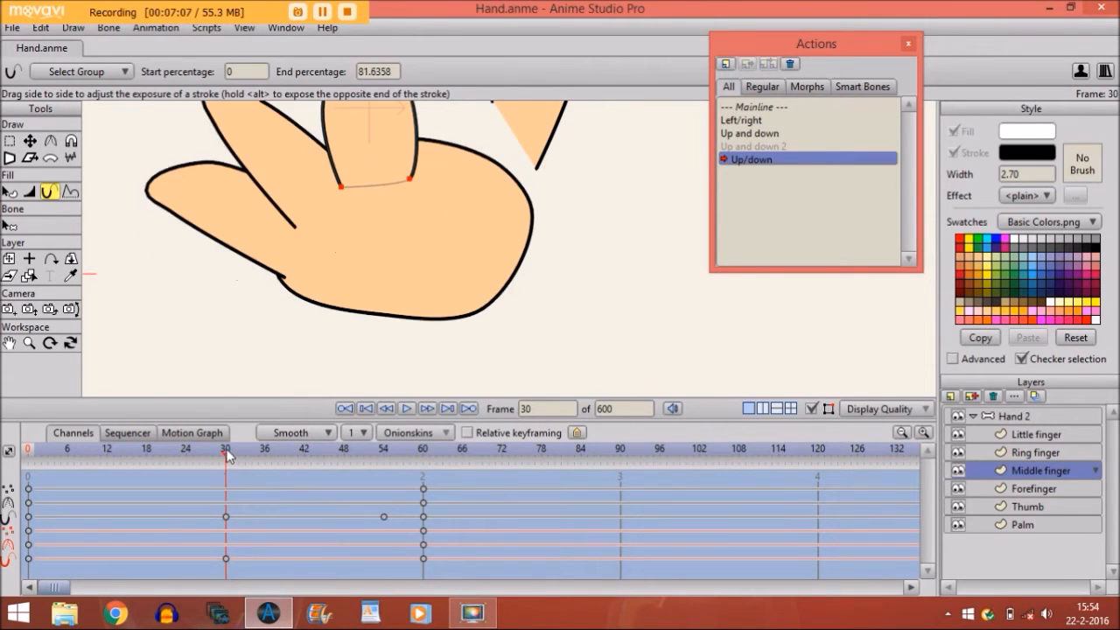
{"action": "left_click_drag", "start_coordinate": [233, 448], "coordinate": [383, 451]}
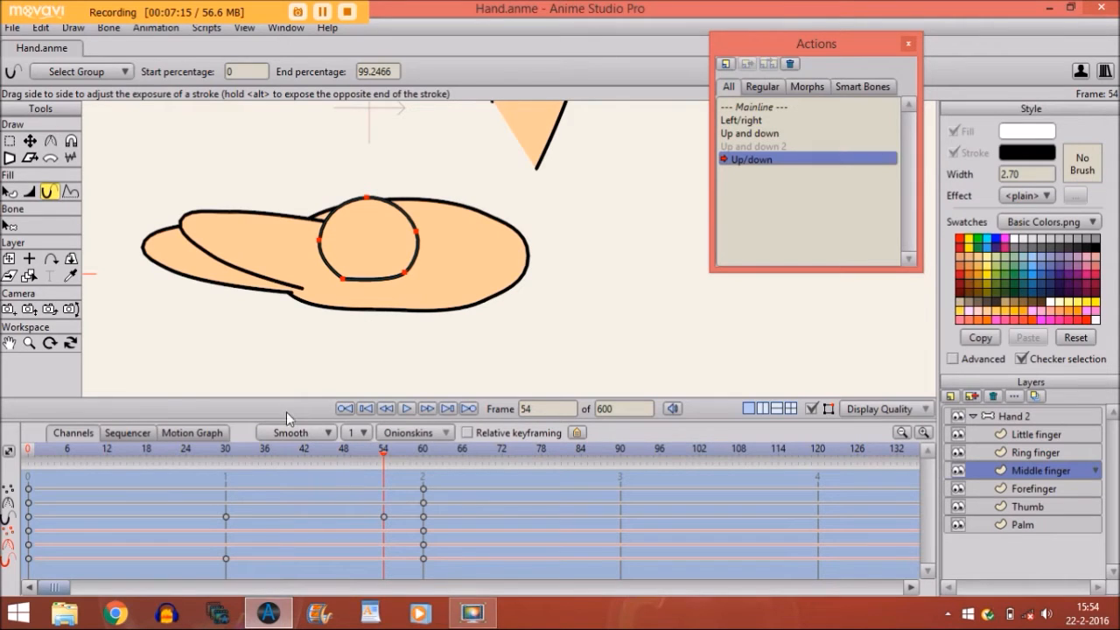
{"action": "left_click_drag", "start_coordinate": [402, 281], "coordinate": [213, 288]}
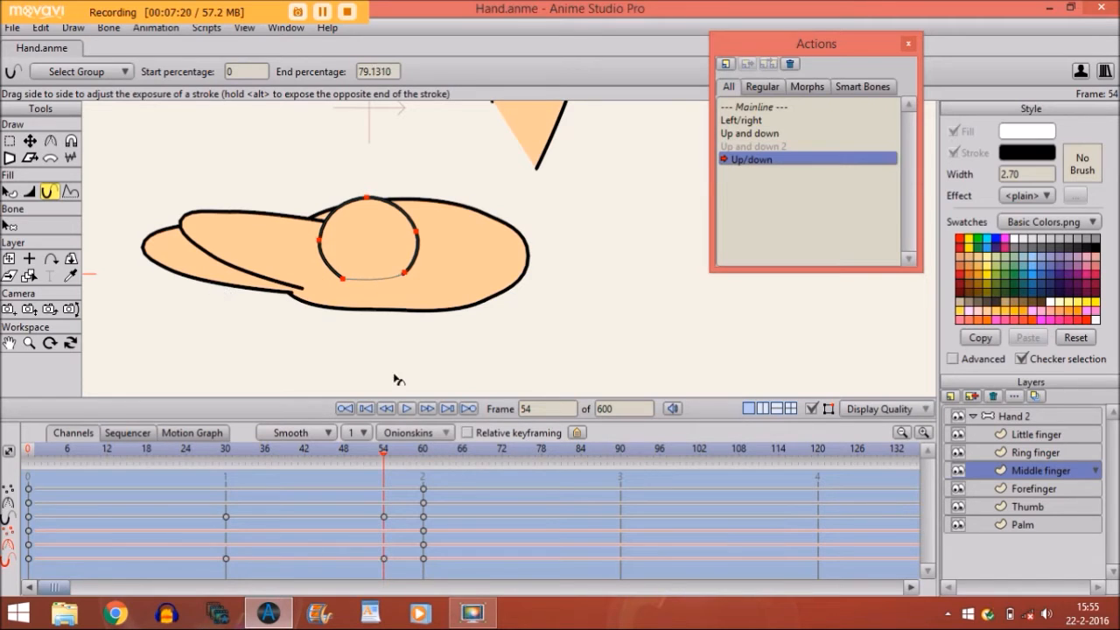
Step: At frame 60, select the Ring finger layer and lower the whole ring finger toward the flattened palm
{"action": "left_click", "coordinate": [423, 453]}
{"action": "mouse_move", "coordinate": [424, 453]}
{"action": "left_mouse_down"}
{"action": "mouse_move", "coordinate": [383, 455]}
{"action": "mouse_move", "coordinate": [442, 462]}
{"action": "mouse_move", "coordinate": [426, 466]}
{"action": "left_mouse_up"}
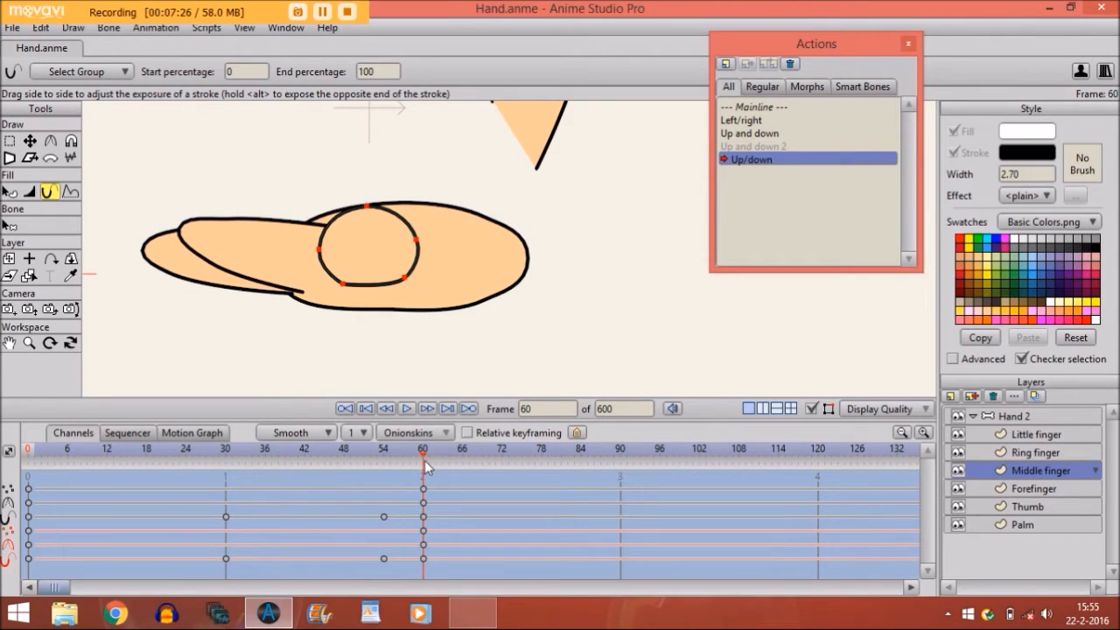
{"action": "left_click", "coordinate": [29, 343]}
{"action": "left_click_drag", "start_coordinate": [284, 339], "coordinate": [221, 334]}
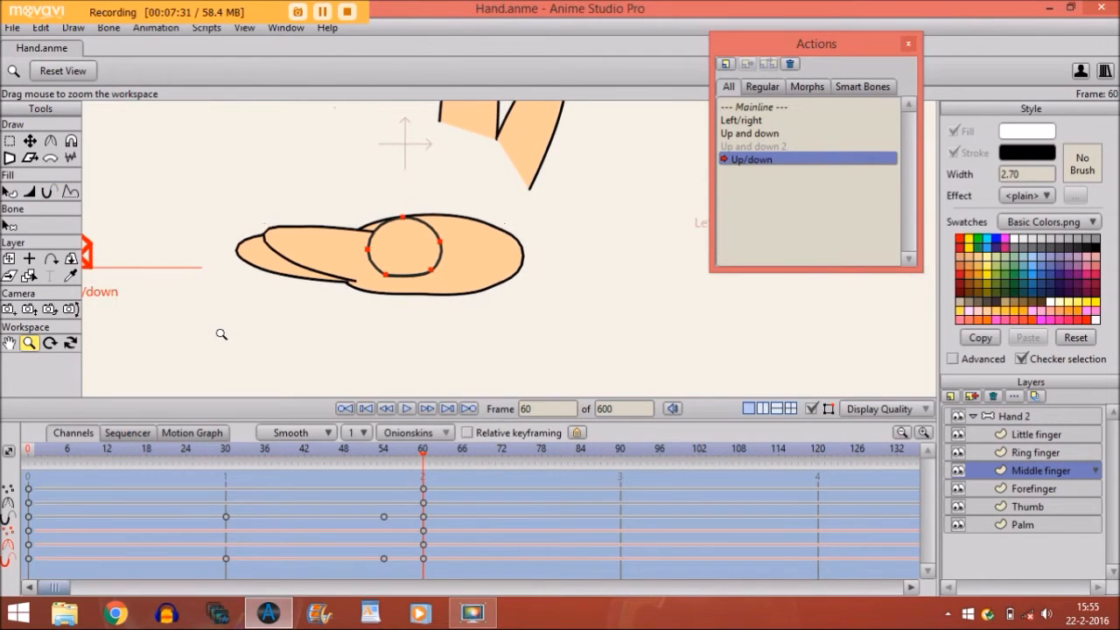
{"action": "left_click", "coordinate": [1002, 450]}
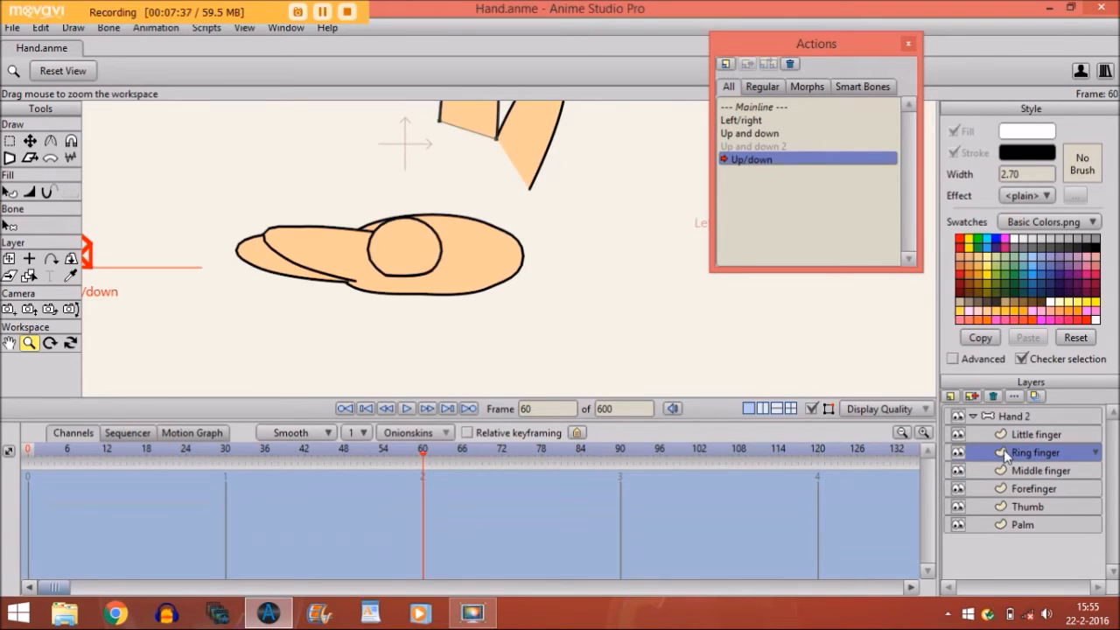
{"action": "left_click", "coordinate": [30, 141]}
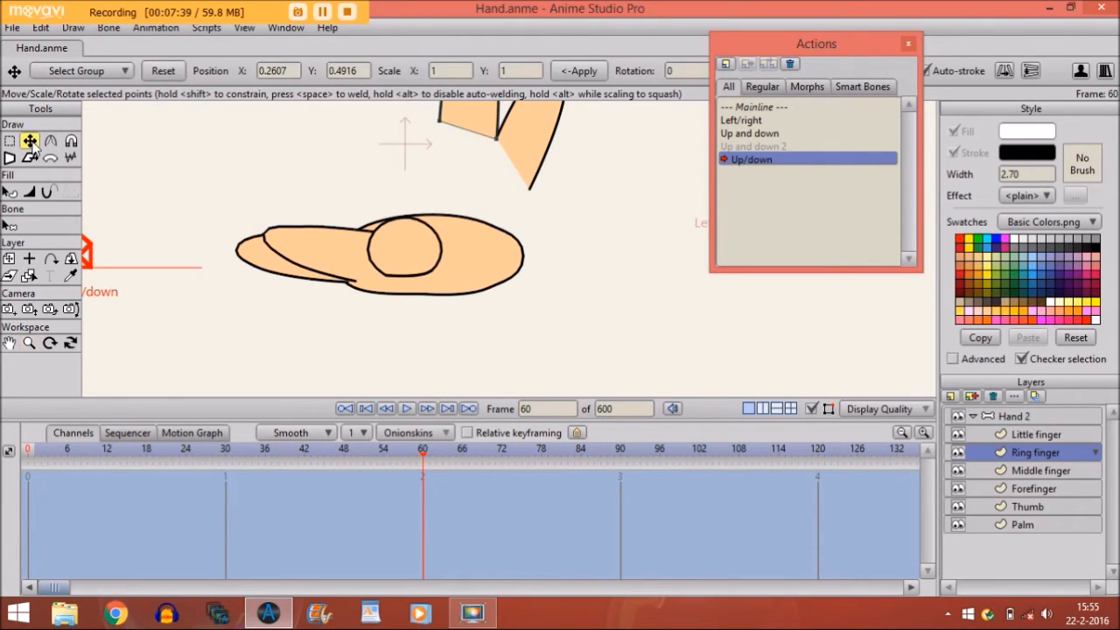
{"action": "left_click", "coordinate": [481, 121]}
{"action": "left_click_drag", "start_coordinate": [480, 122], "coordinate": [473, 166]}
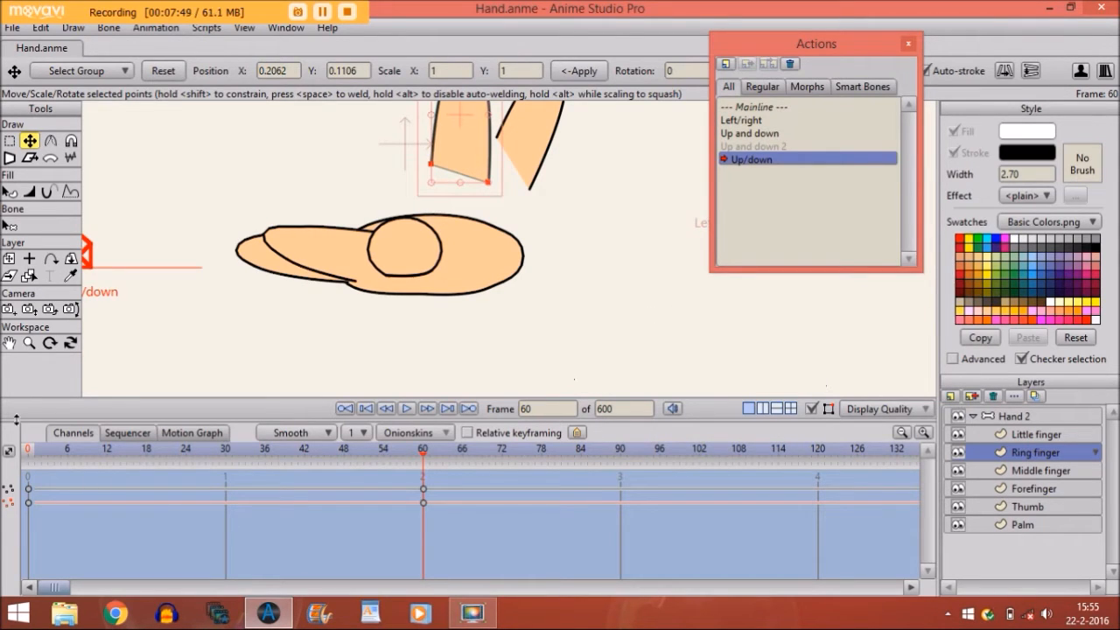
Step: Place the Ring finger layer below Middle finger, and at frame 60 move the whole ring finger down until its base overlaps the palm
{"action": "left_click", "coordinate": [37, 456]}
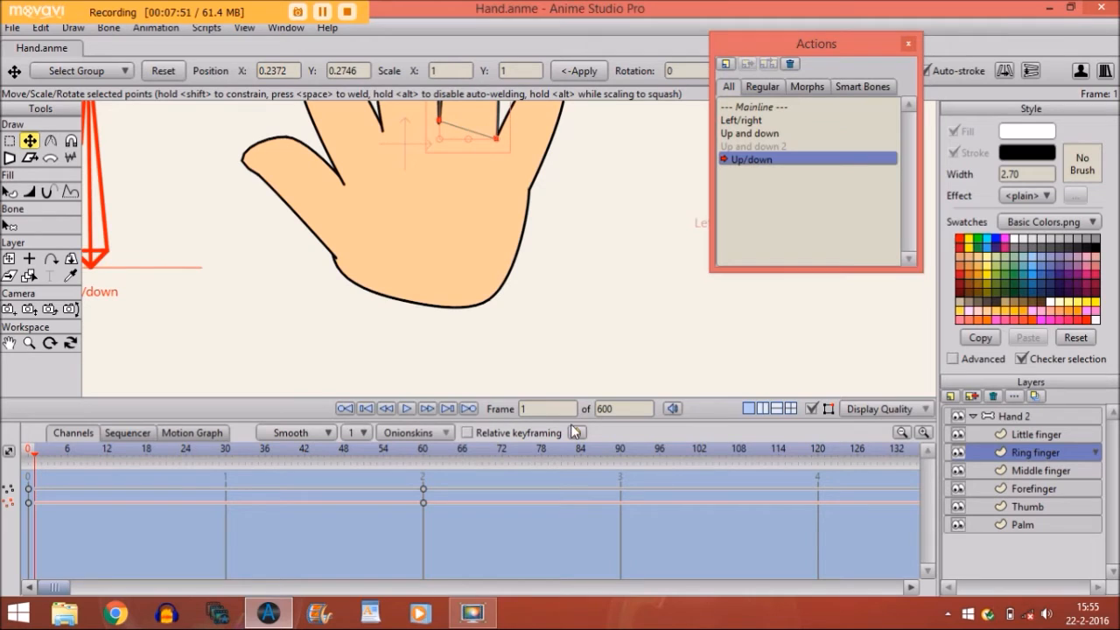
{"action": "left_click_drag", "start_coordinate": [1036, 470], "coordinate": [1030, 487]}
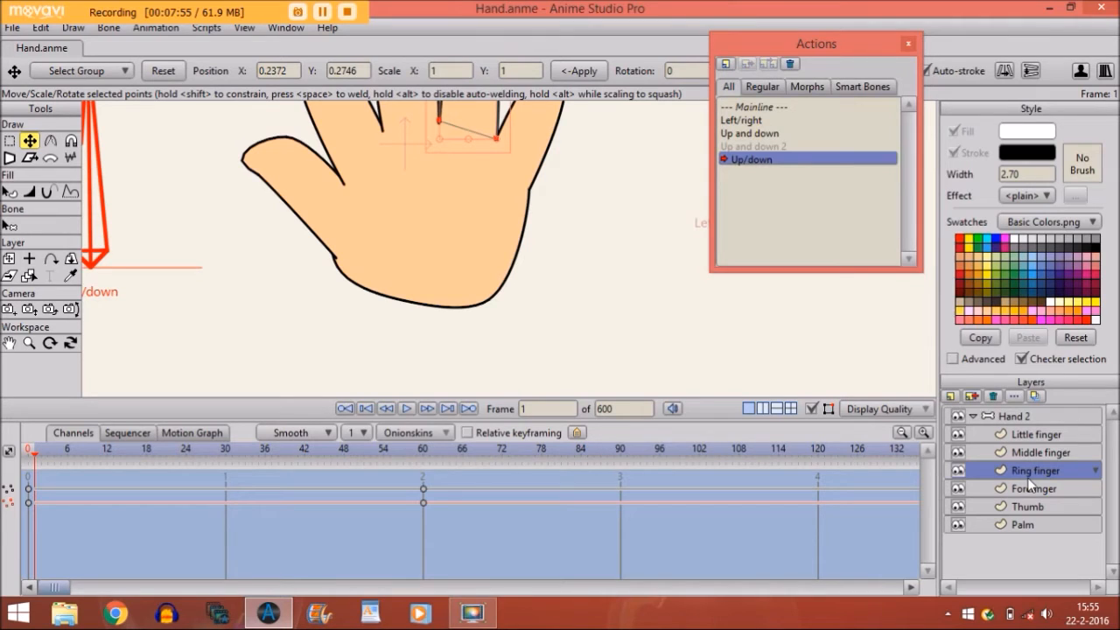
{"action": "left_click", "coordinate": [423, 453]}
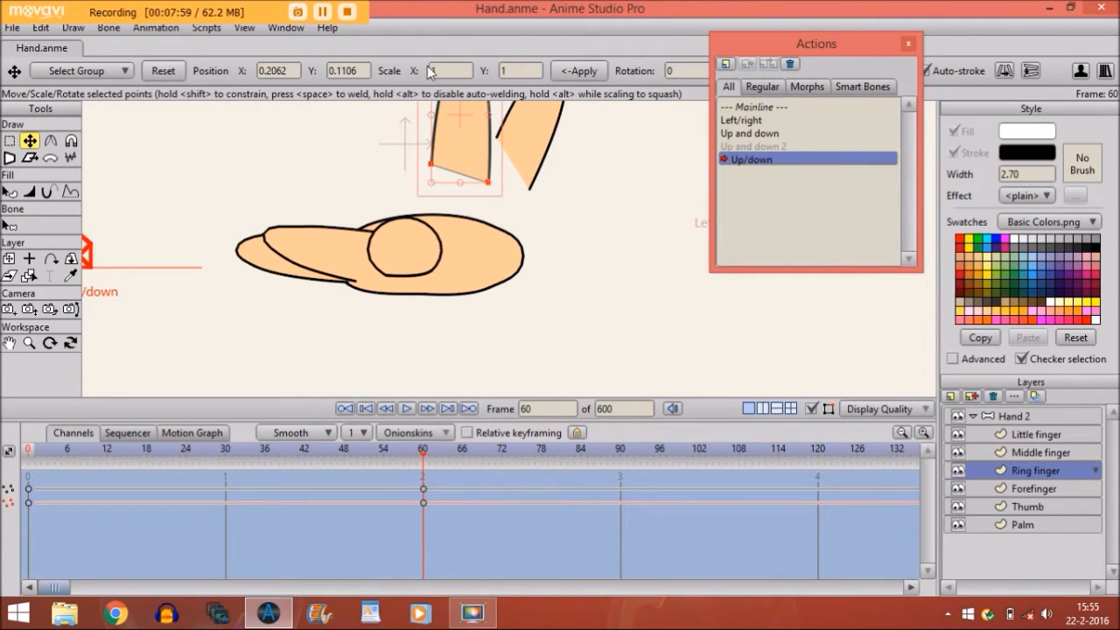
{"action": "left_click_drag", "start_coordinate": [455, 133], "coordinate": [453, 208]}
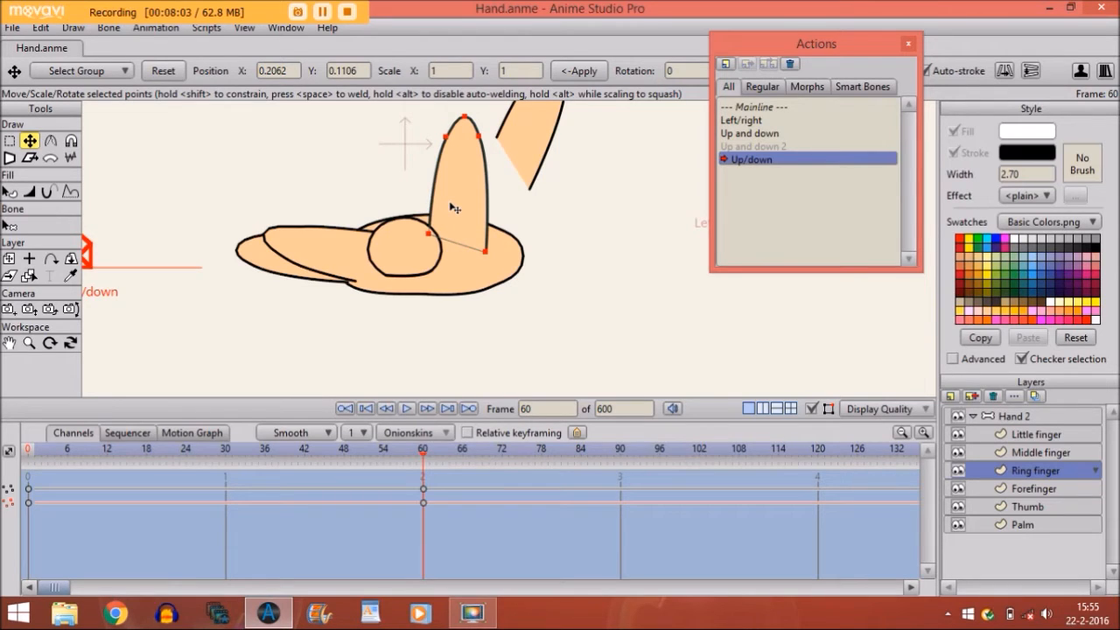
{"action": "left_click_drag", "start_coordinate": [454, 208], "coordinate": [463, 217]}
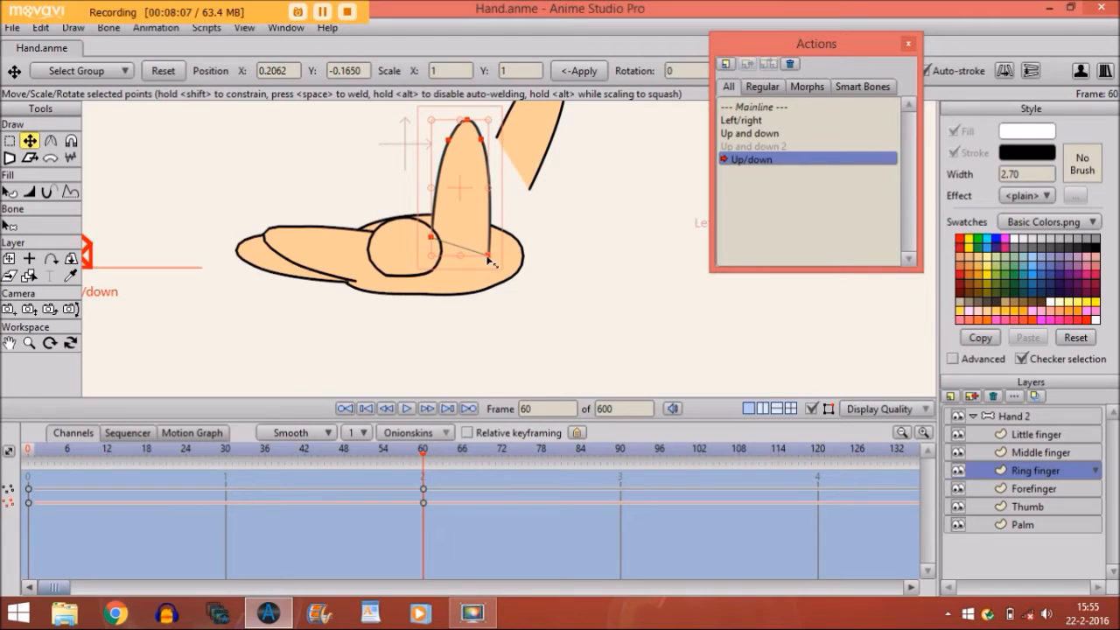
Step: Reshape the ring finger at frame 60 by moving its base and tip points so it lies almost flat, pointing away from the thumb
{"action": "left_click_drag", "start_coordinate": [487, 255], "coordinate": [466, 281]}
{"action": "left_click_drag", "start_coordinate": [486, 148], "coordinate": [545, 217]}
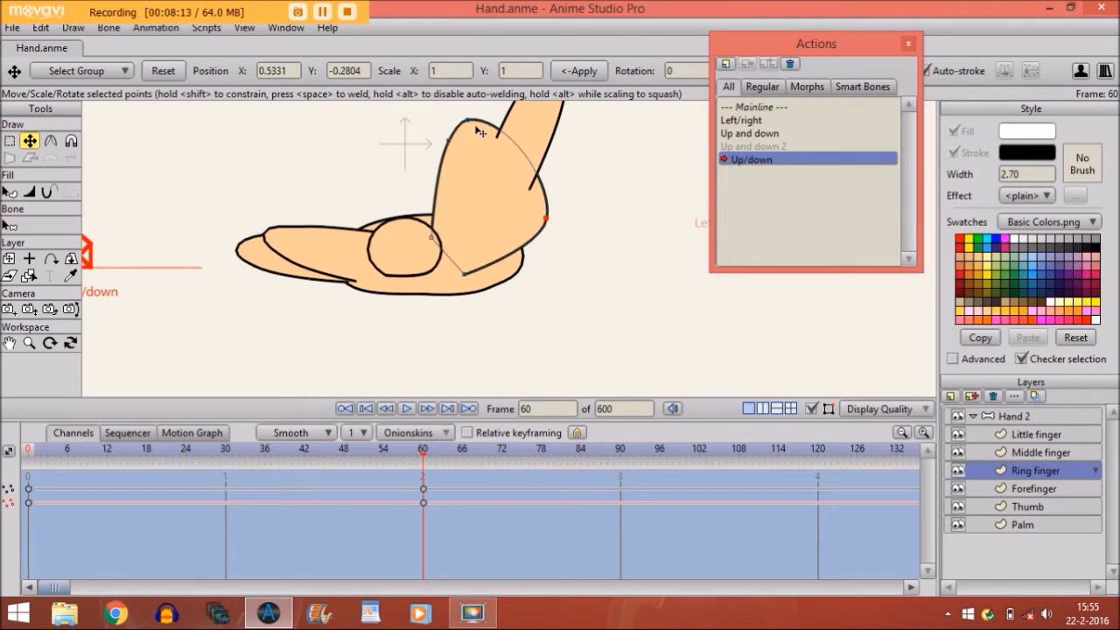
{"action": "left_click_drag", "start_coordinate": [509, 170], "coordinate": [531, 191]}
{"action": "left_click_drag", "start_coordinate": [449, 148], "coordinate": [526, 261]}
{"action": "left_click_drag", "start_coordinate": [523, 190], "coordinate": [536, 218]}
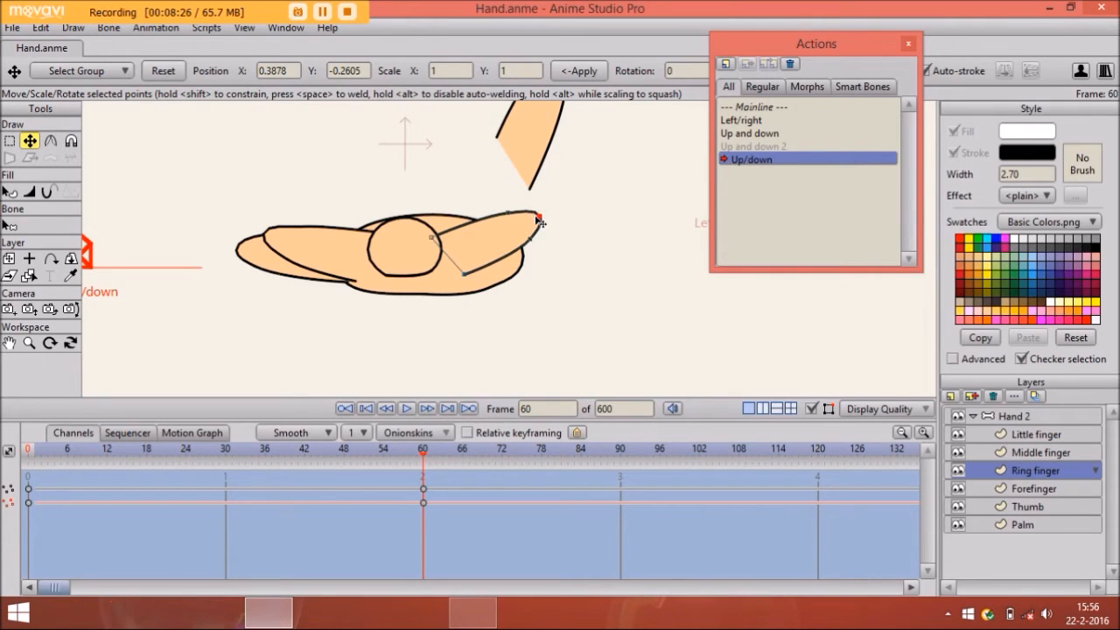
{"action": "left_click", "coordinate": [540, 232]}
{"action": "left_click_drag", "start_coordinate": [536, 227], "coordinate": [536, 231]}
{"action": "left_click_drag", "start_coordinate": [540, 223], "coordinate": [542, 225]}
{"action": "left_click", "coordinate": [513, 217]}
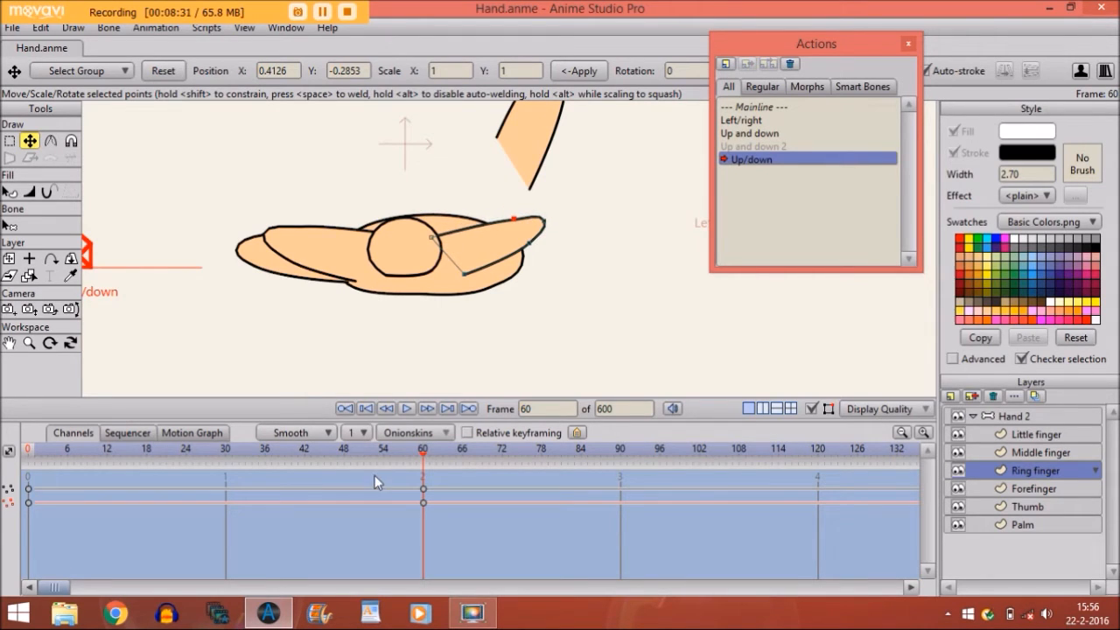
Step: Hide the editing overlays and scrub the timeline to check the ring finger's movement
{"action": "left_click", "coordinate": [808, 409]}
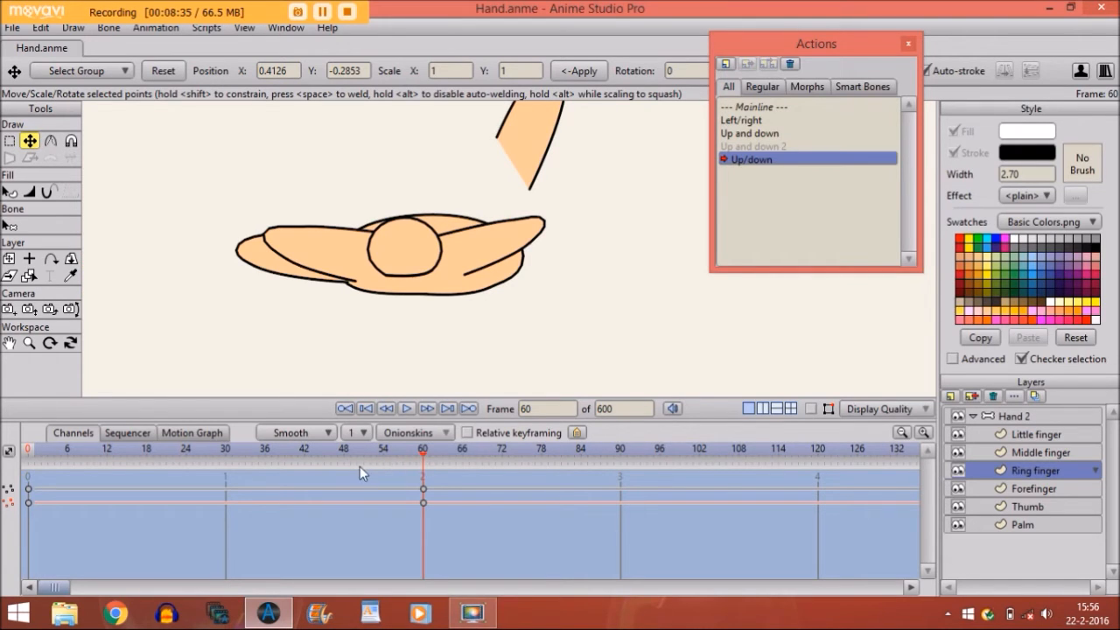
{"action": "mouse_move", "coordinate": [419, 456]}
{"action": "left_mouse_down"}
{"action": "mouse_move", "coordinate": [157, 451]}
{"action": "mouse_move", "coordinate": [248, 451]}
{"action": "mouse_move", "coordinate": [400, 533]}
{"action": "mouse_move", "coordinate": [419, 526]}
{"action": "left_mouse_up"}
{"action": "left_click_drag", "start_coordinate": [419, 526], "coordinate": [425, 492]}
Step: Place the Little finger layer between the Ring finger and Forefinger layers, working from frame 1
{"action": "left_click", "coordinate": [1003, 435]}
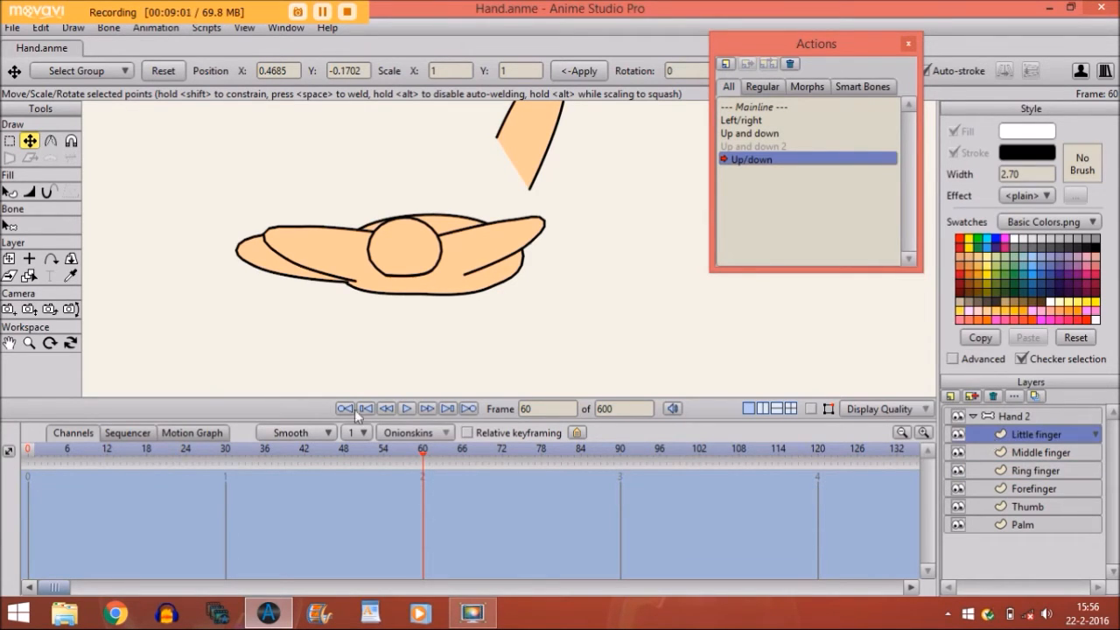
{"action": "left_click", "coordinate": [35, 453]}
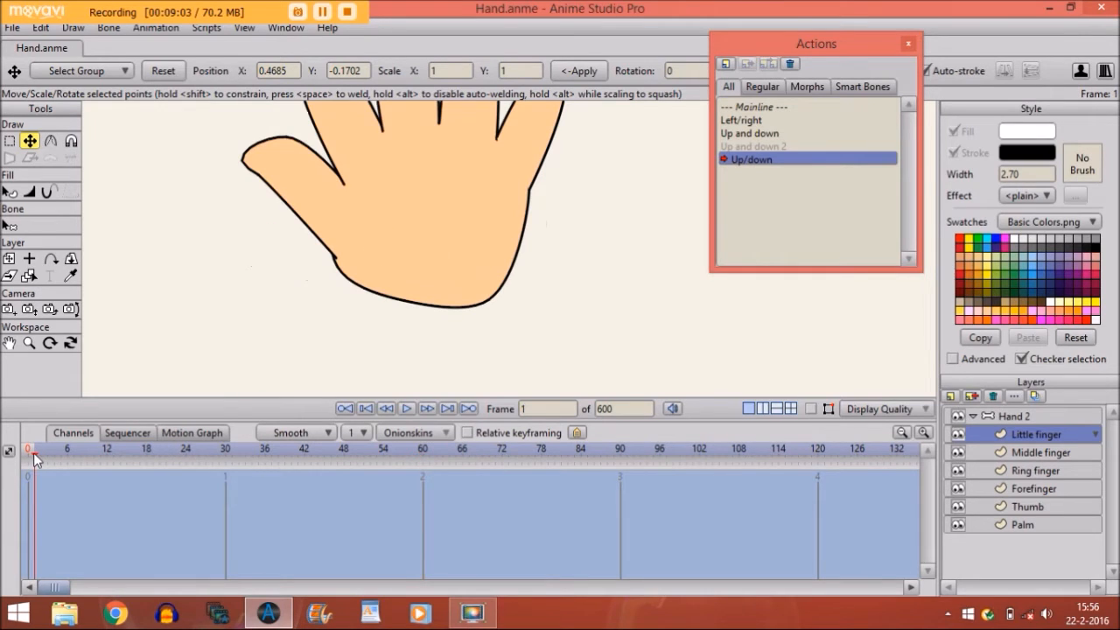
{"action": "left_click_drag", "start_coordinate": [1028, 427], "coordinate": [1022, 478]}
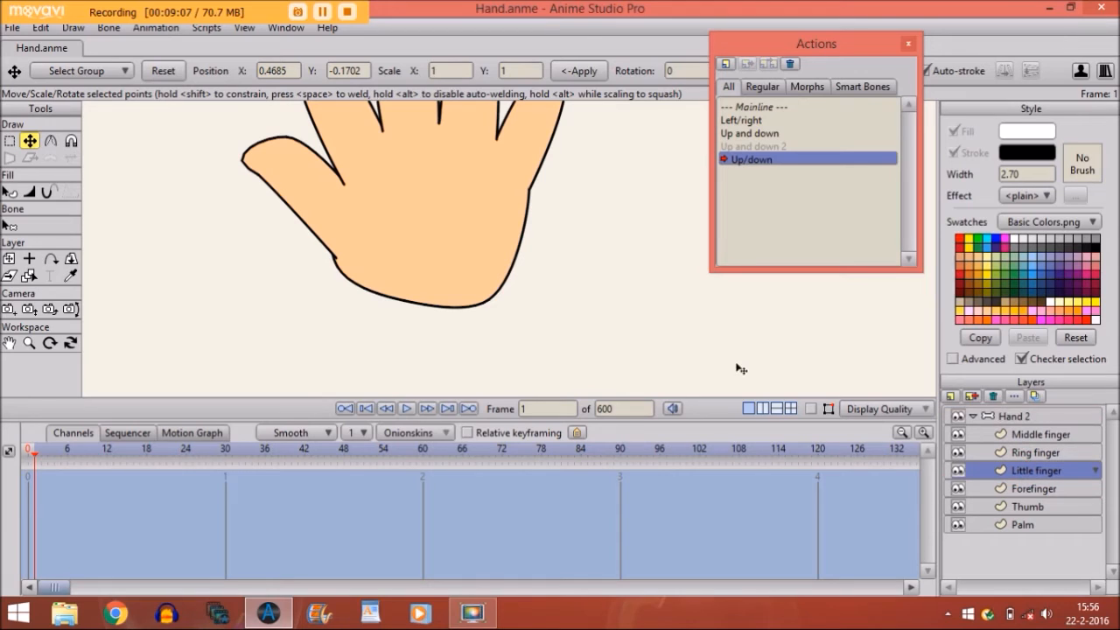
Step: Show the editing overlays at frame 60, lower the little finger to the palm, and fit its outer base point to the palm's edge
{"action": "left_click", "coordinate": [423, 457]}
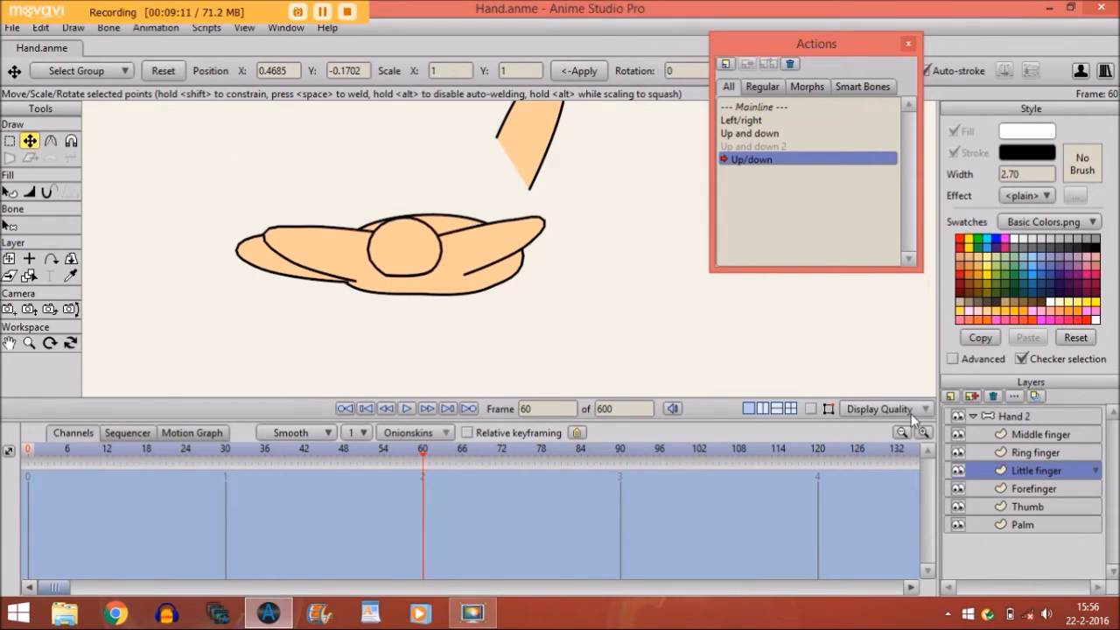
{"action": "left_click", "coordinate": [811, 409]}
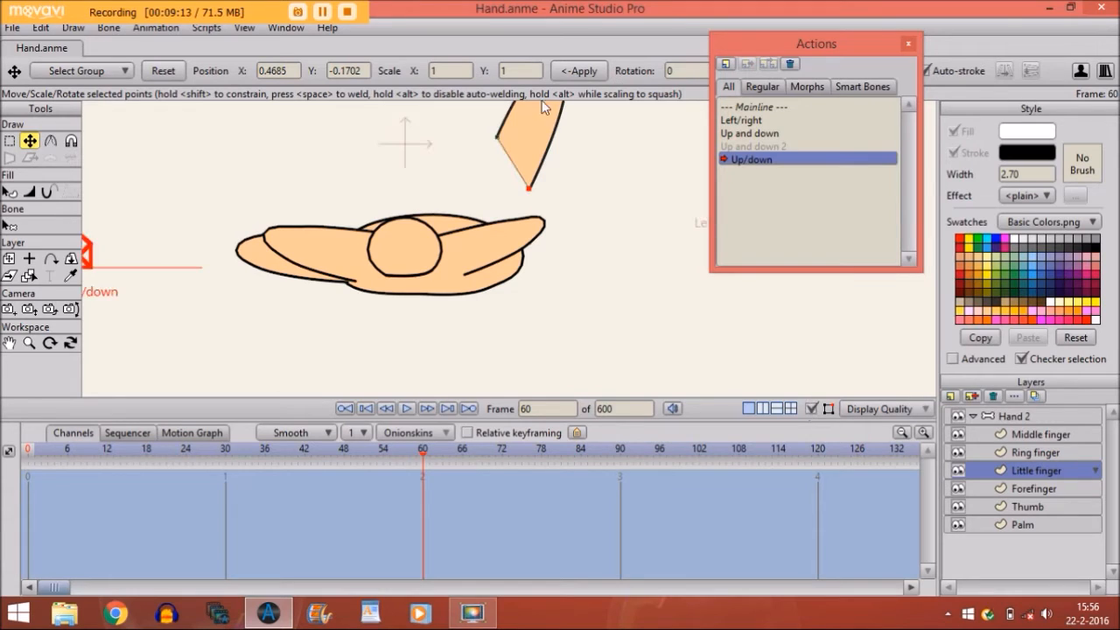
{"action": "left_click_drag", "start_coordinate": [536, 117], "coordinate": [537, 216]}
{"action": "left_click_drag", "start_coordinate": [542, 287], "coordinate": [519, 273]}
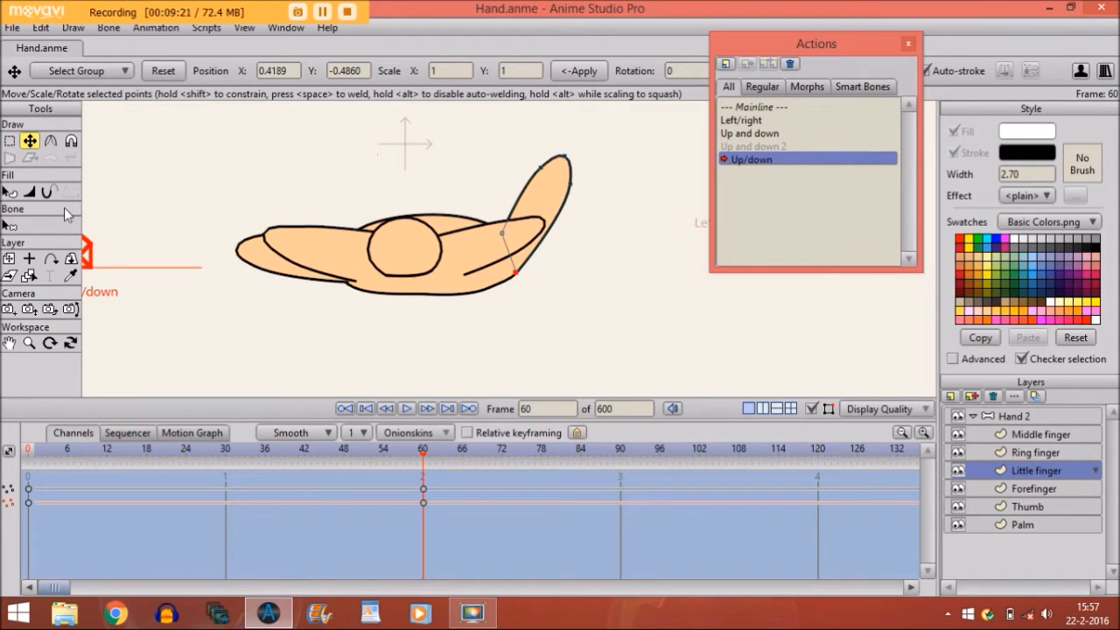
Step: Select the little finger's three tip points and reshape them so the finger lies short and nearly flat behind the ring finger
{"action": "left_click", "coordinate": [9, 141]}
{"action": "left_click_drag", "start_coordinate": [492, 129], "coordinate": [612, 192]}
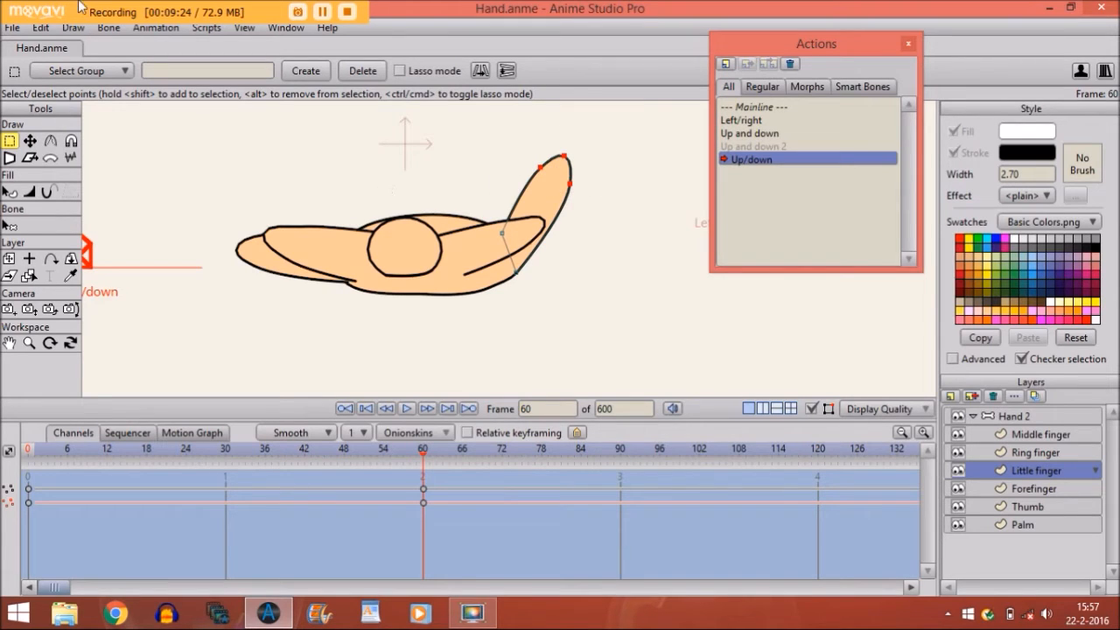
{"action": "left_click", "coordinate": [29, 141]}
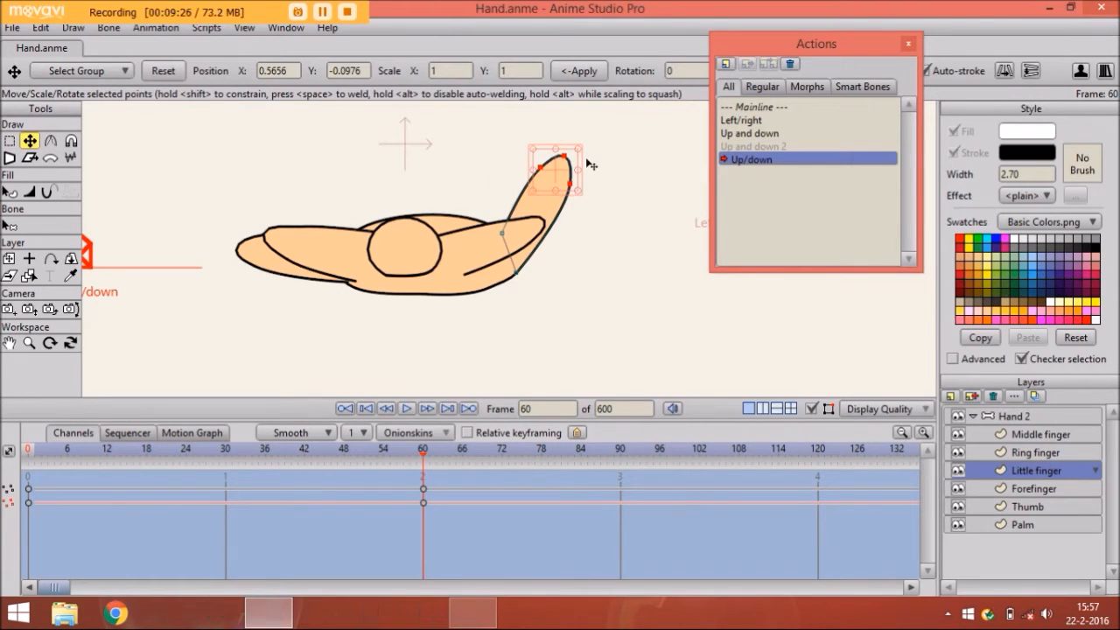
{"action": "left_click_drag", "start_coordinate": [591, 165], "coordinate": [561, 257]}
{"action": "left_click", "coordinate": [543, 246]}
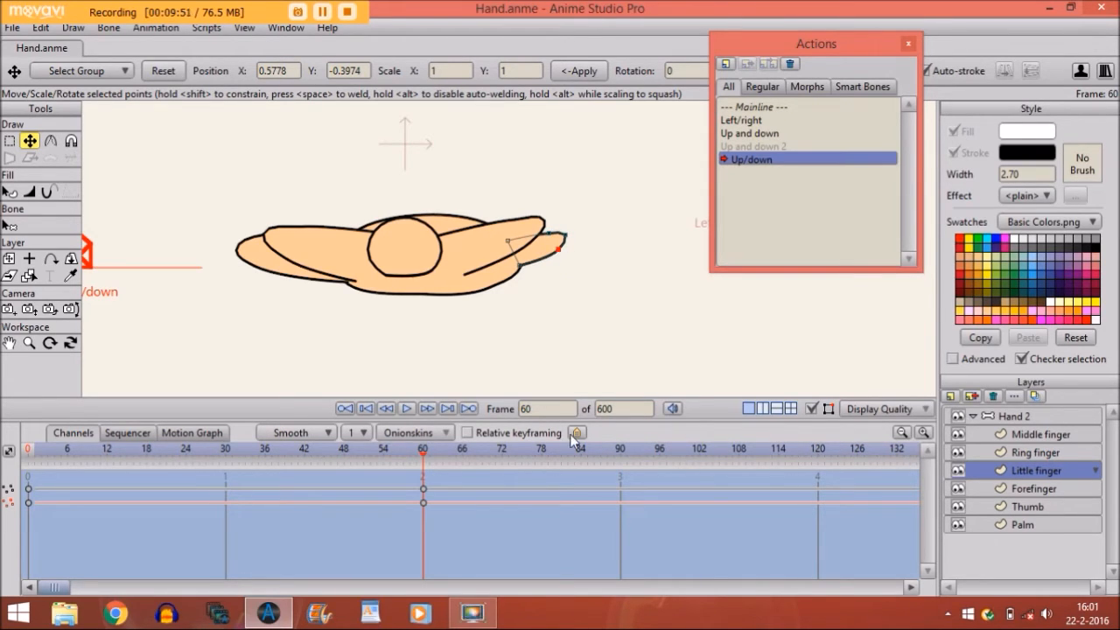
Step: At frame 30, move the little finger's inner base point to the ring finger's base, and scrub through the motion
{"action": "left_click_drag", "start_coordinate": [422, 459], "coordinate": [279, 453]}
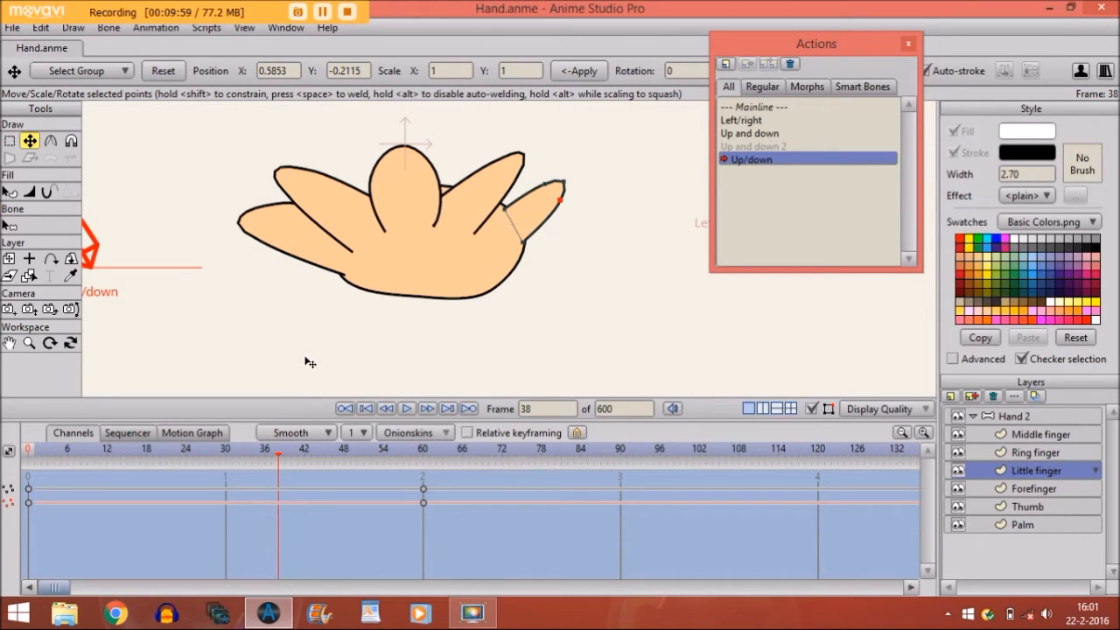
{"action": "left_click", "coordinate": [225, 450]}
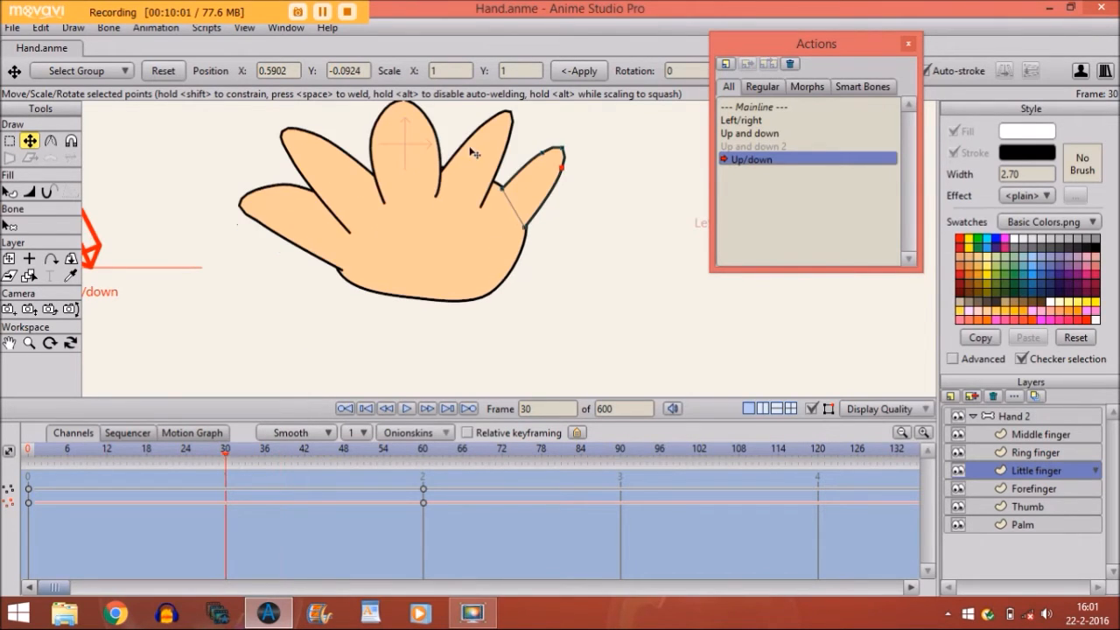
{"action": "left_click_drag", "start_coordinate": [510, 199], "coordinate": [488, 214]}
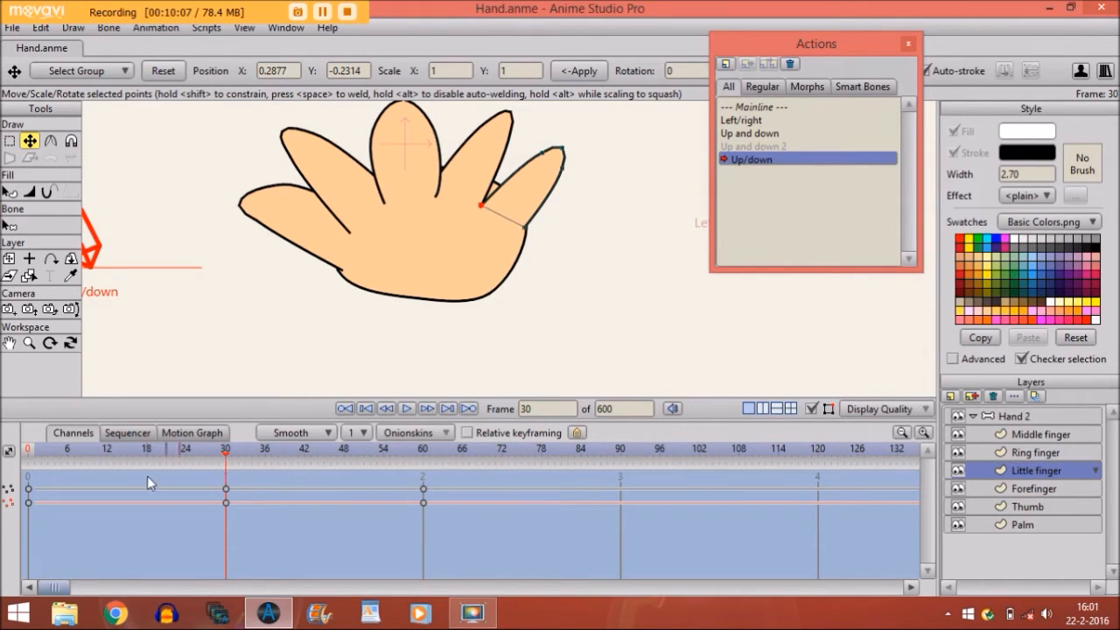
{"action": "left_click_drag", "start_coordinate": [34, 453], "coordinate": [420, 388]}
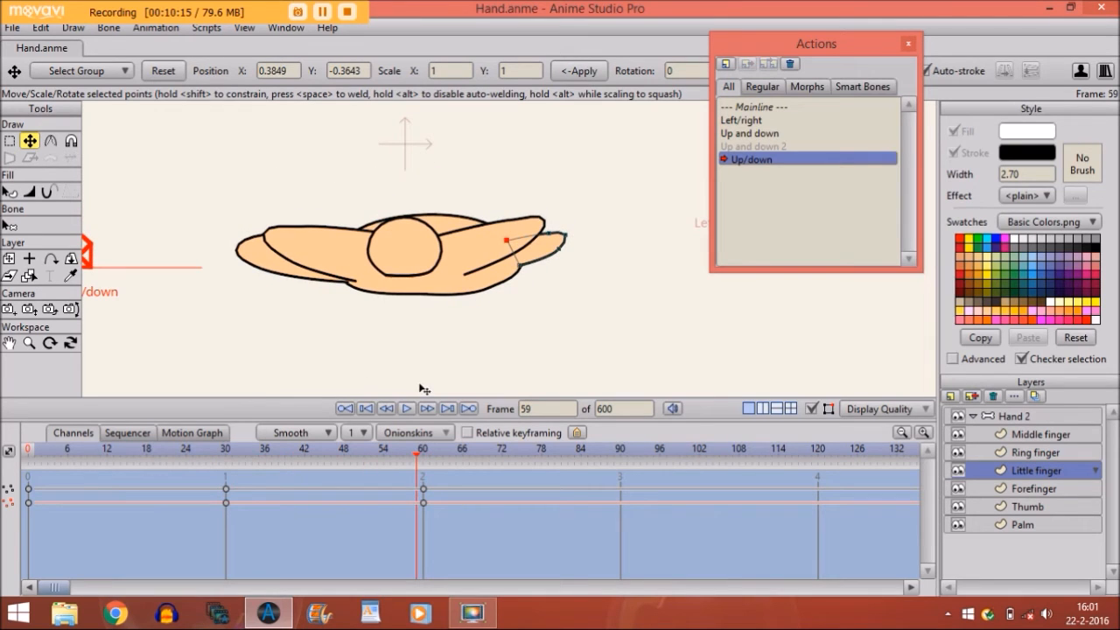
Step: At frame 60, pull the palm's three points on the little finger side inward to narrow that end
{"action": "left_click", "coordinate": [424, 453]}
{"action": "left_click", "coordinate": [982, 526]}
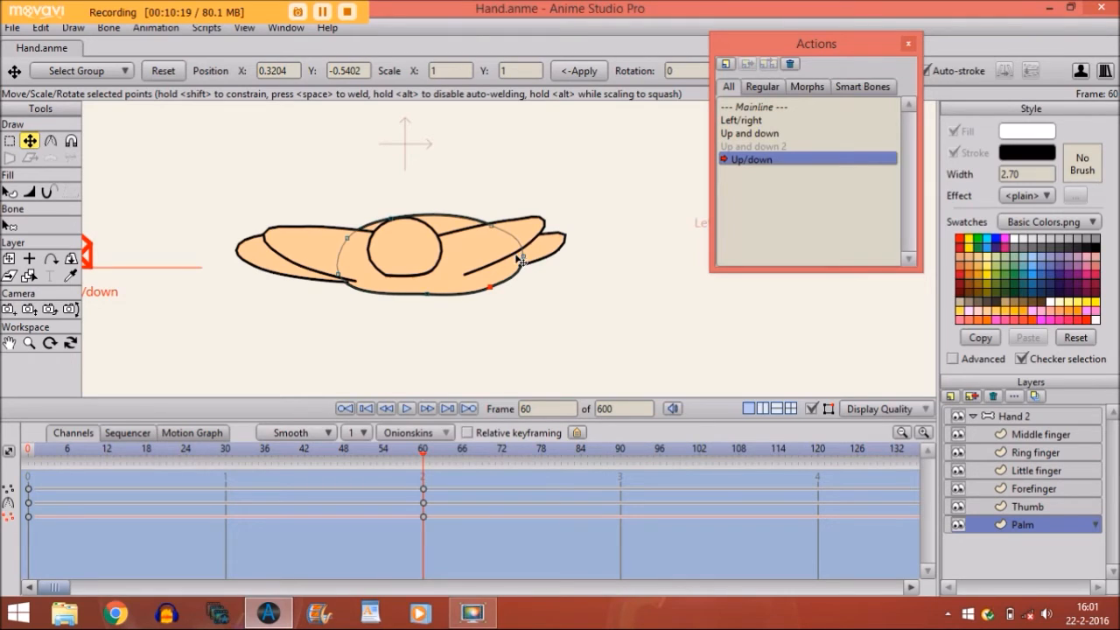
{"action": "left_click_drag", "start_coordinate": [522, 257], "coordinate": [511, 258]}
{"action": "left_click_drag", "start_coordinate": [491, 225], "coordinate": [481, 225]}
{"action": "left_click_drag", "start_coordinate": [490, 287], "coordinate": [484, 294]}
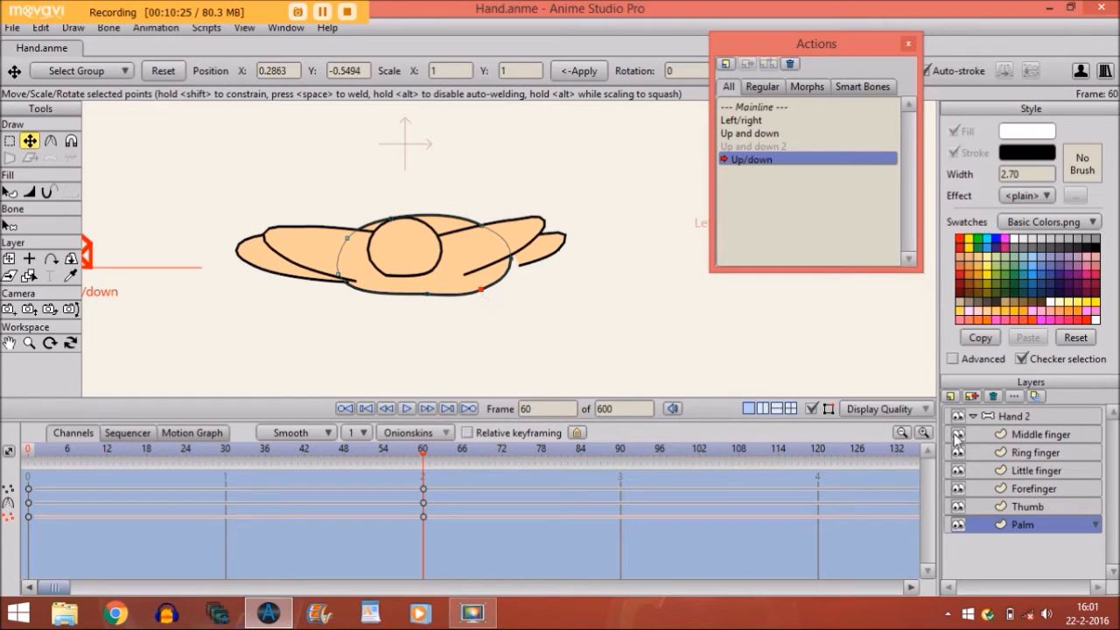
Step: Shift the whole little finger inward at frame 60 to meet the palm's edge, and check its fit at frame 30
{"action": "left_click", "coordinate": [1054, 470]}
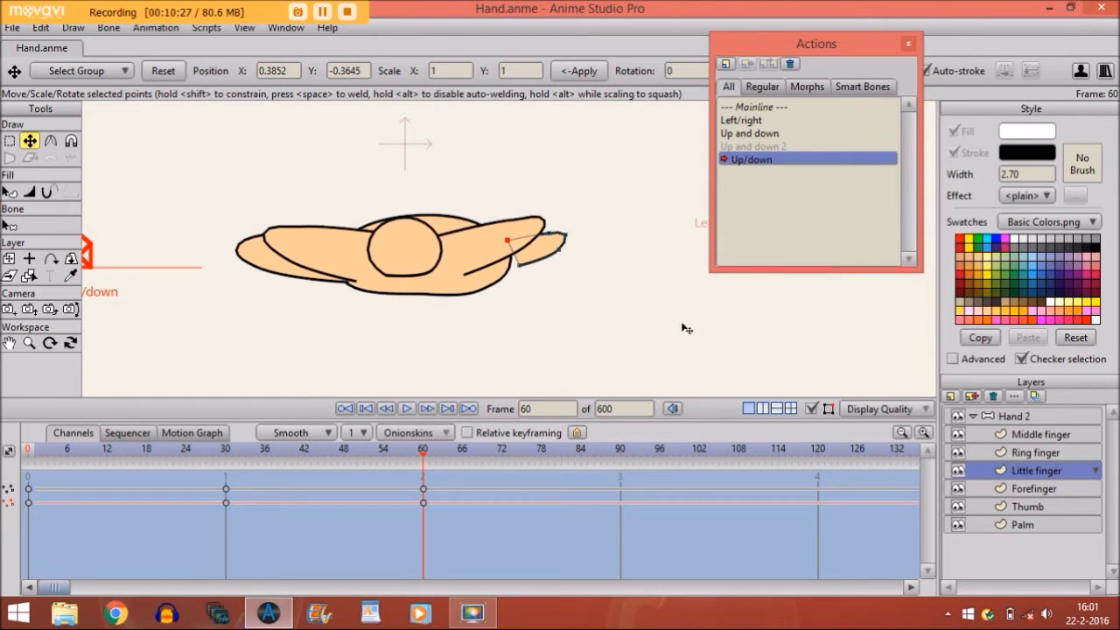
{"action": "left_click_drag", "start_coordinate": [543, 262], "coordinate": [519, 255]}
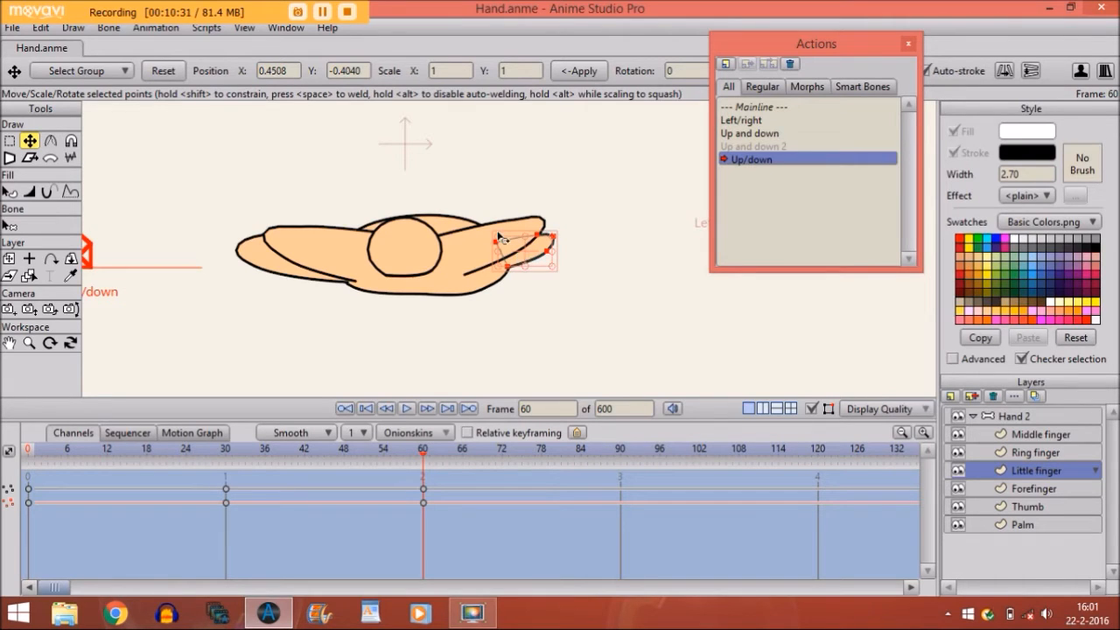
{"action": "left_click_drag", "start_coordinate": [423, 451], "coordinate": [224, 447]}
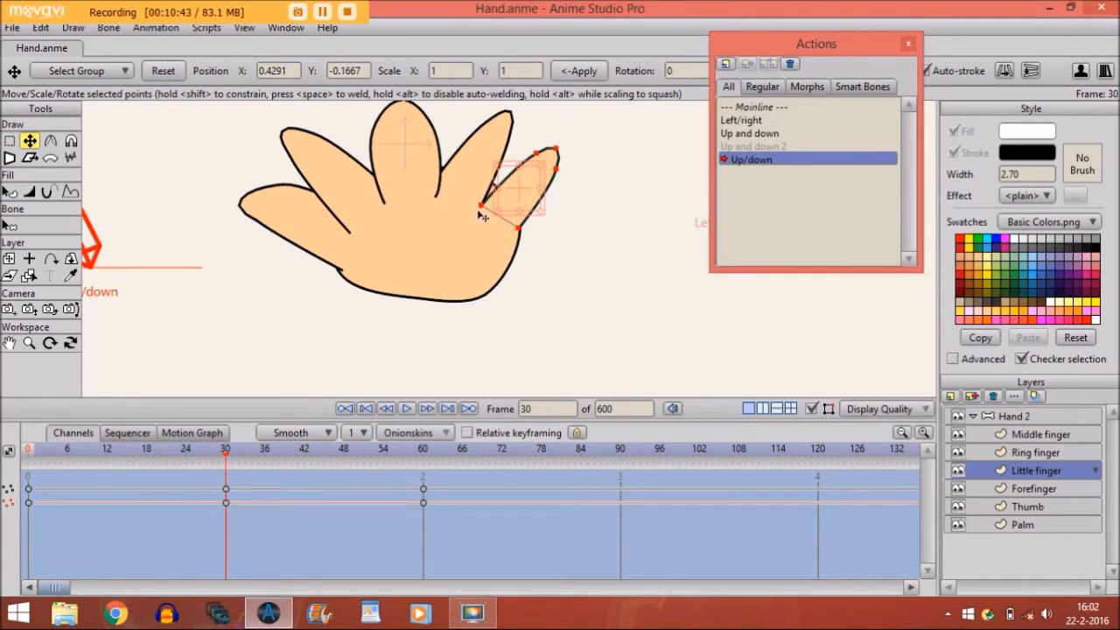
Step: At frame 30, adjust the palm's upper and side points to follow the bases of the middle, ring and little fingers
{"action": "left_click", "coordinate": [1020, 527]}
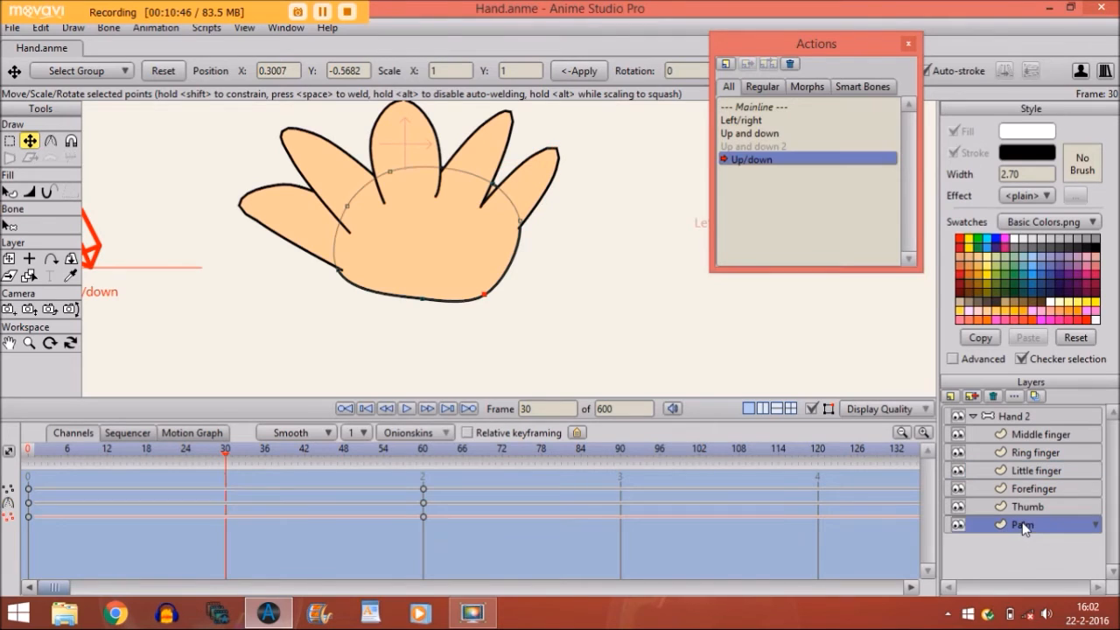
{"action": "left_click", "coordinate": [494, 185]}
{"action": "left_click_drag", "start_coordinate": [500, 190], "coordinate": [489, 212]}
{"action": "left_click", "coordinate": [388, 172]}
{"action": "left_click_drag", "start_coordinate": [385, 179], "coordinate": [396, 183]}
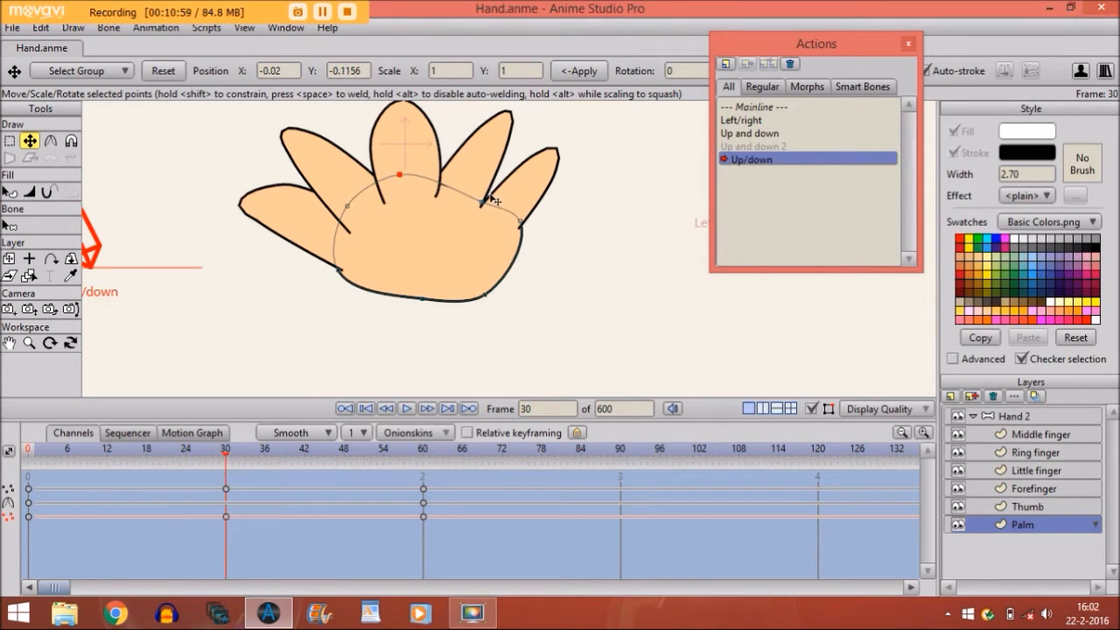
{"action": "left_click_drag", "start_coordinate": [519, 223], "coordinate": [518, 226]}
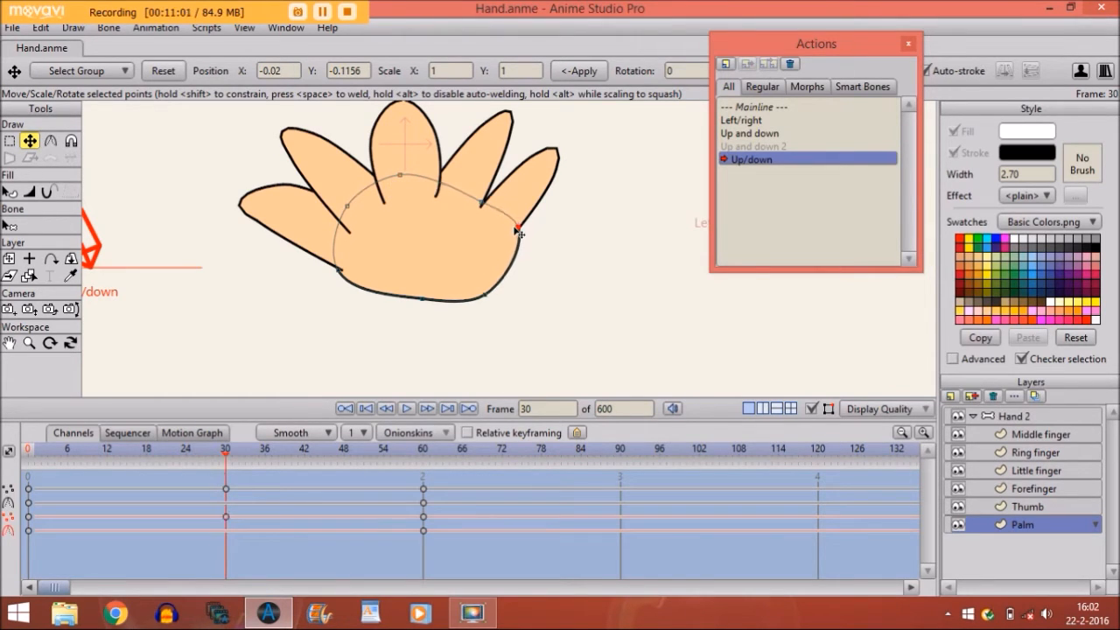
Step: At frame 30, nudge the palm's point between the ring and little fingers to their shared base, and scrub through the motion
{"action": "left_click", "coordinate": [479, 204]}
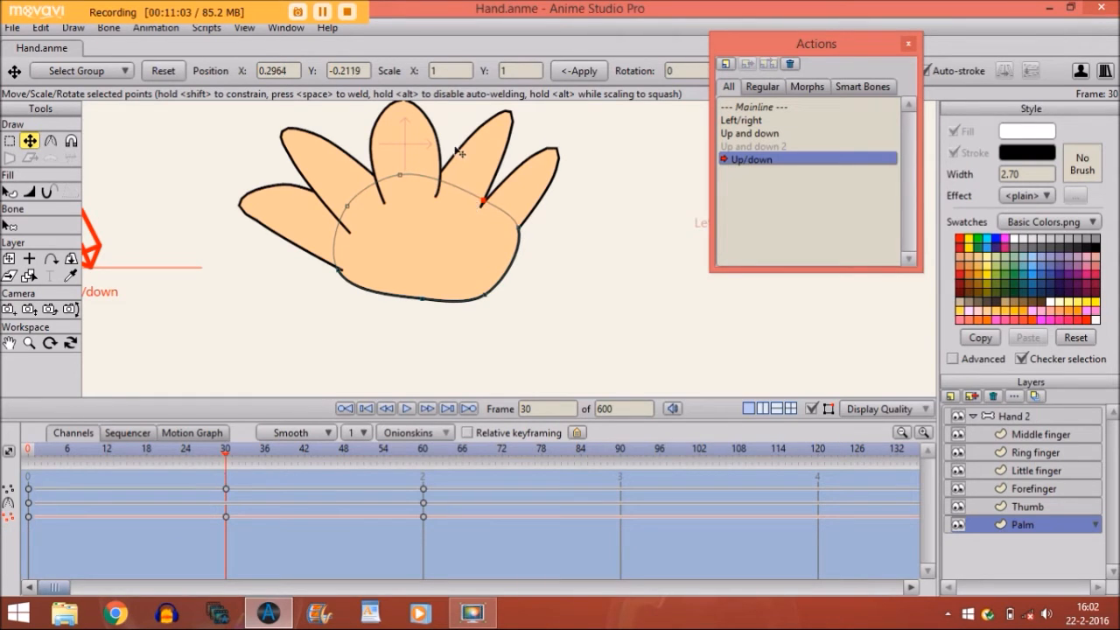
{"action": "left_click_drag", "start_coordinate": [225, 459], "coordinate": [426, 490]}
{"action": "left_click_drag", "start_coordinate": [225, 483], "coordinate": [417, 489]}
{"action": "left_click", "coordinate": [29, 343]}
{"action": "left_click_drag", "start_coordinate": [370, 340], "coordinate": [198, 328]}
{"action": "left_click", "coordinate": [988, 416]}
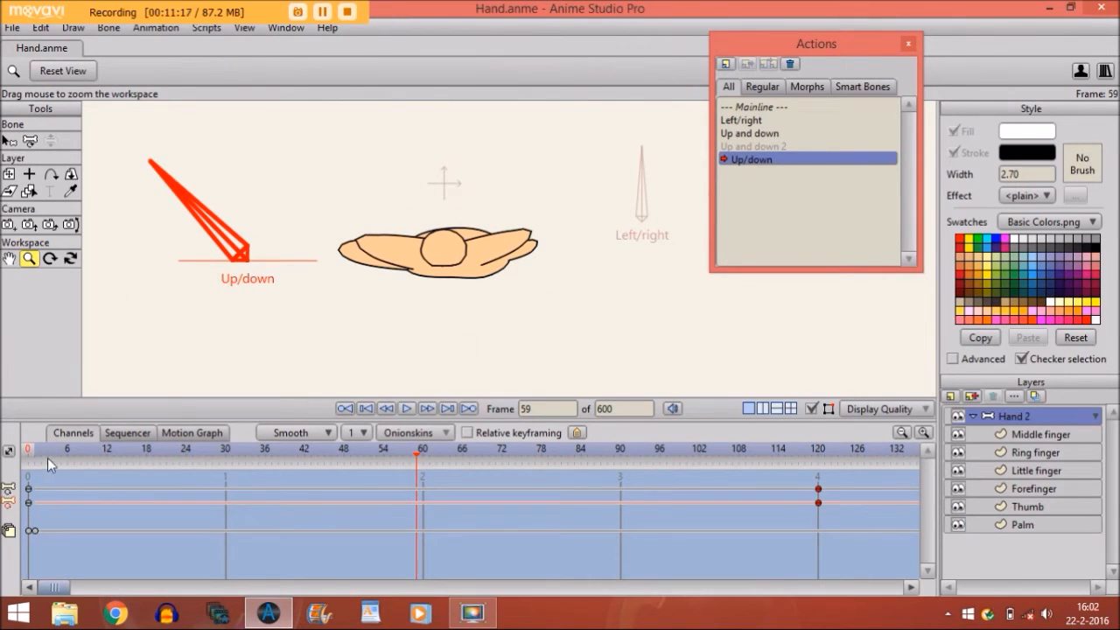
{"action": "left_click_drag", "start_coordinate": [47, 457], "coordinate": [194, 404]}
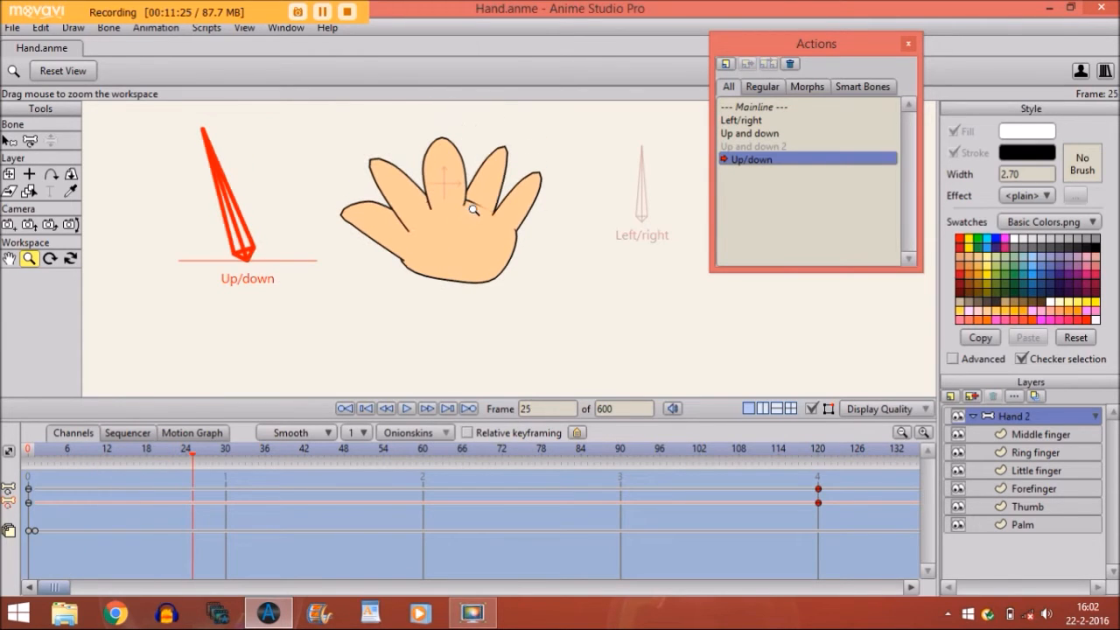
Step: At frame 24, move the ring finger's two base points down to meet the ends of the neighbouring finger outlines
{"action": "left_click", "coordinate": [1032, 453]}
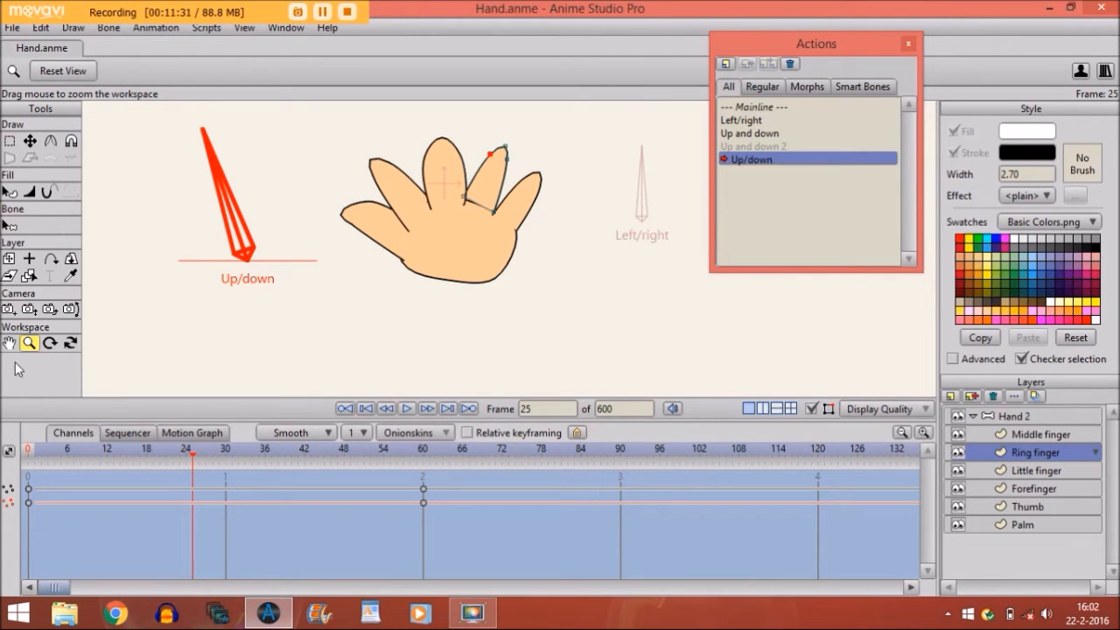
{"action": "left_click_drag", "start_coordinate": [322, 312], "coordinate": [700, 324]}
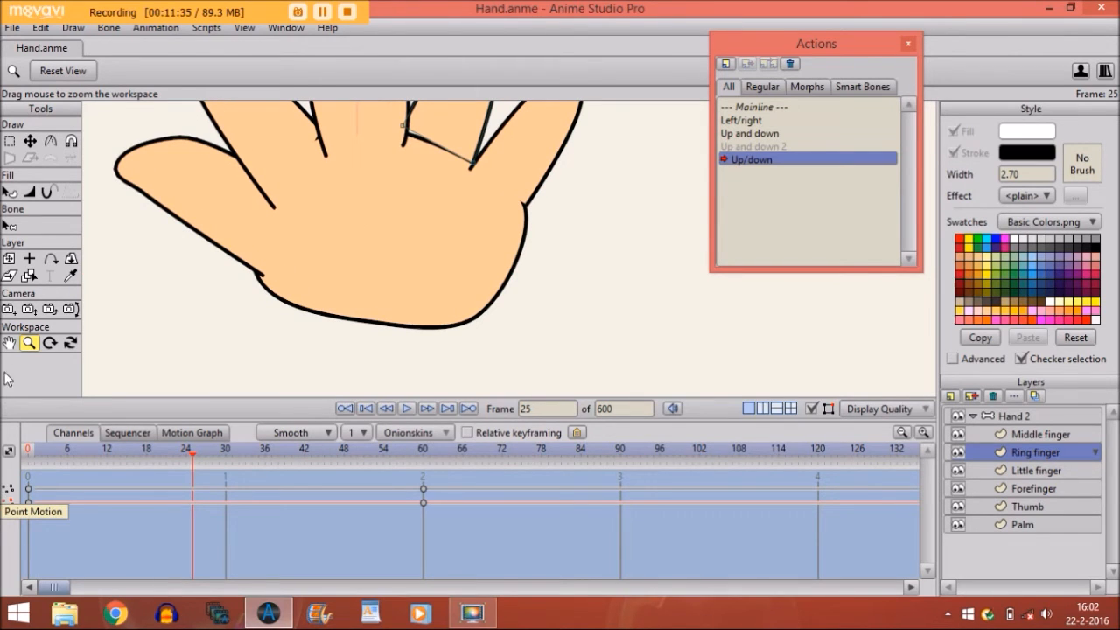
{"action": "left_click", "coordinate": [9, 343]}
{"action": "left_click_drag", "start_coordinate": [350, 265], "coordinate": [350, 332]}
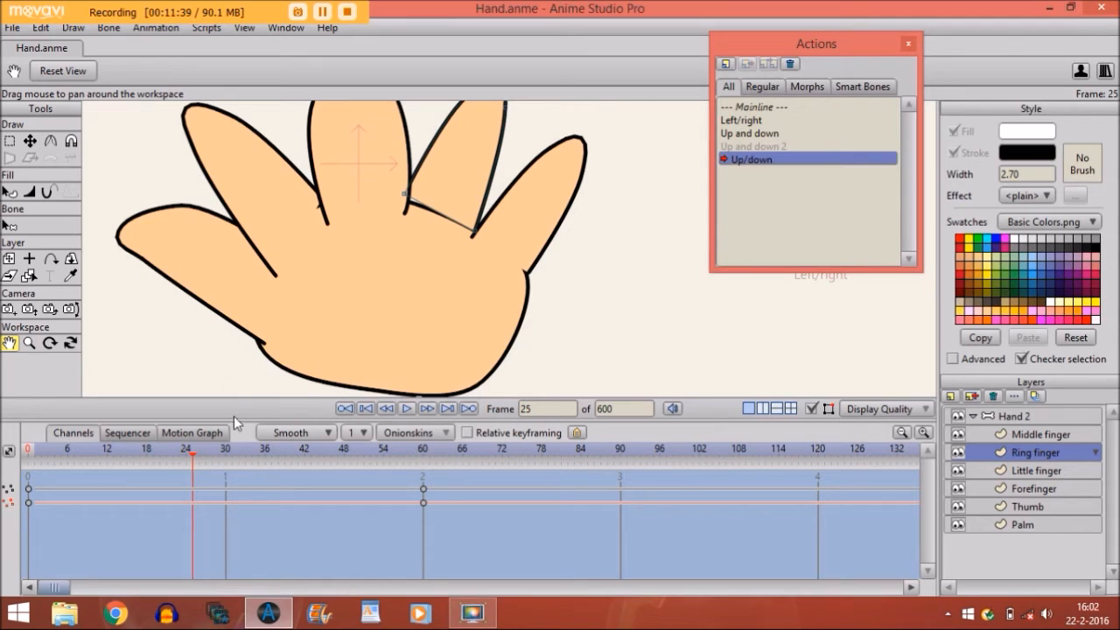
{"action": "left_click_drag", "start_coordinate": [226, 453], "coordinate": [186, 446]}
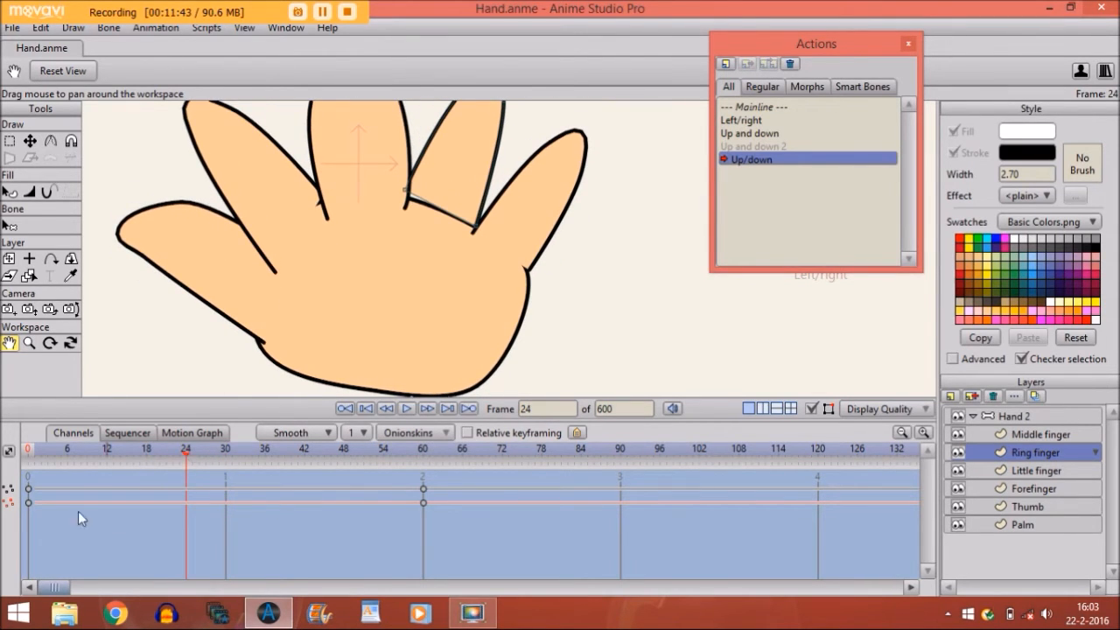
{"action": "left_click", "coordinate": [29, 141]}
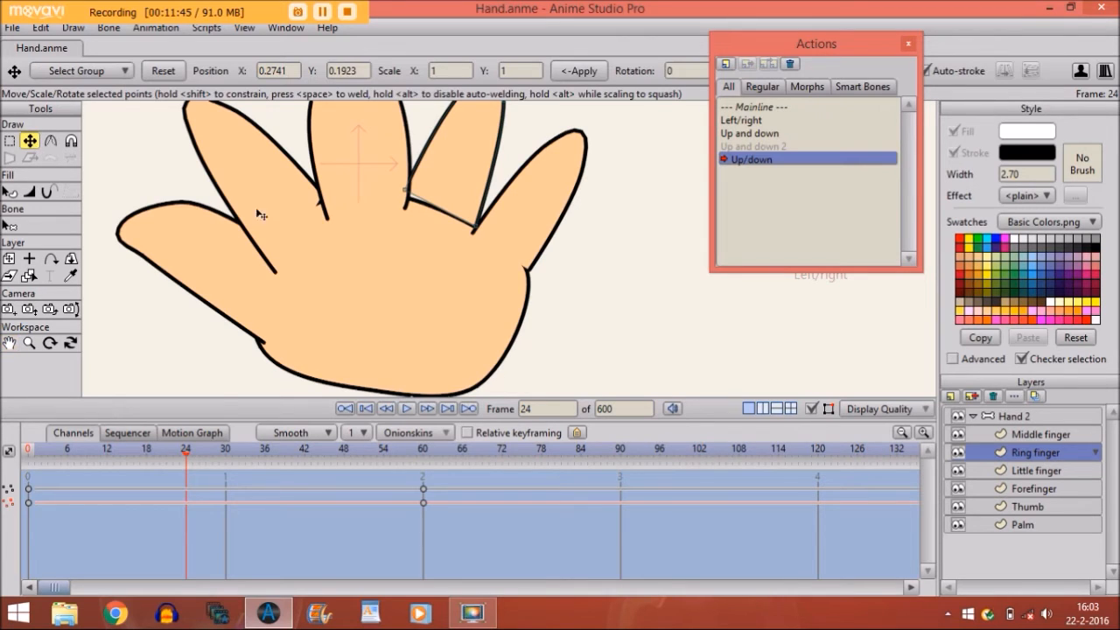
{"action": "left_click_drag", "start_coordinate": [474, 224], "coordinate": [474, 233]}
{"action": "left_click_drag", "start_coordinate": [406, 193], "coordinate": [409, 220]}
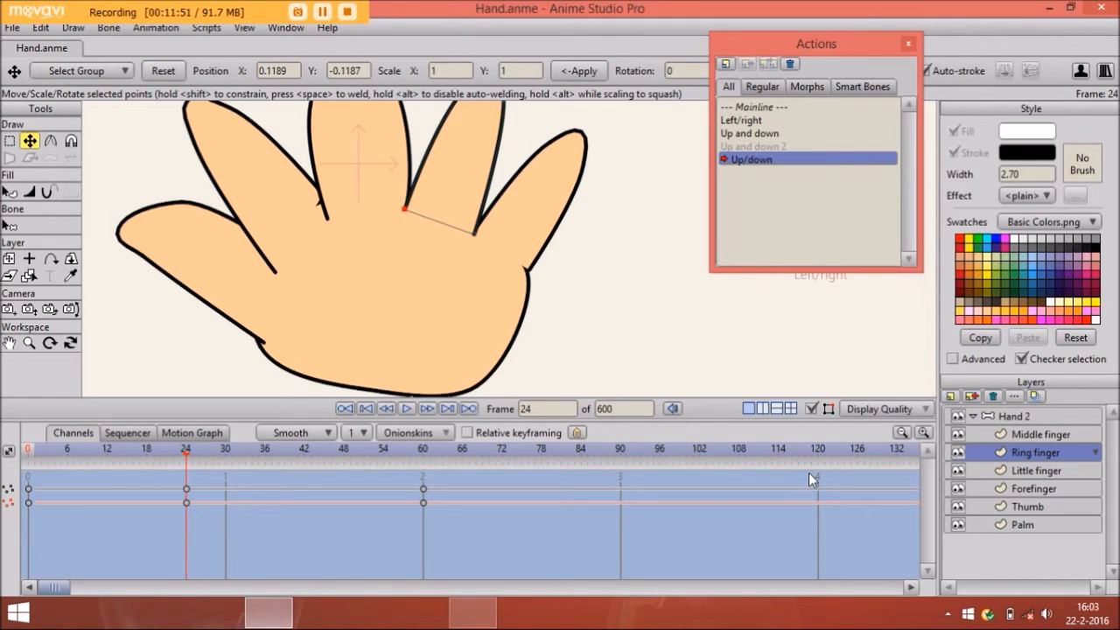
Step: At frame 24, move the forefinger's inner base point to the middle finger's base, and scrub through to frame 55
{"action": "left_click", "coordinate": [1035, 483]}
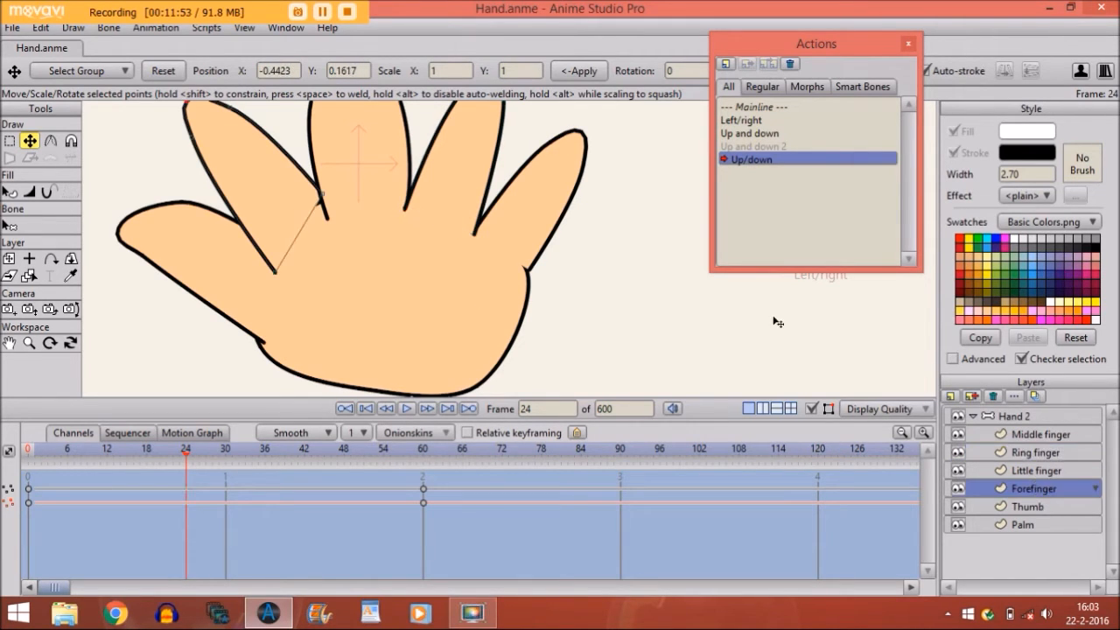
{"action": "left_click_drag", "start_coordinate": [326, 202], "coordinate": [329, 235]}
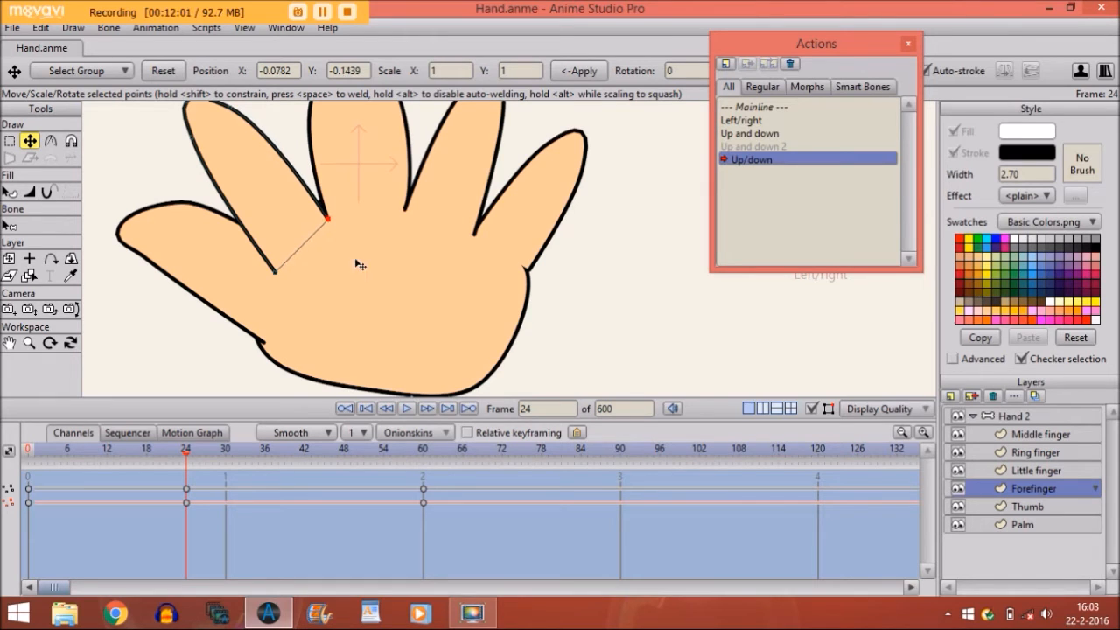
{"action": "left_click_drag", "start_coordinate": [44, 448], "coordinate": [391, 516]}
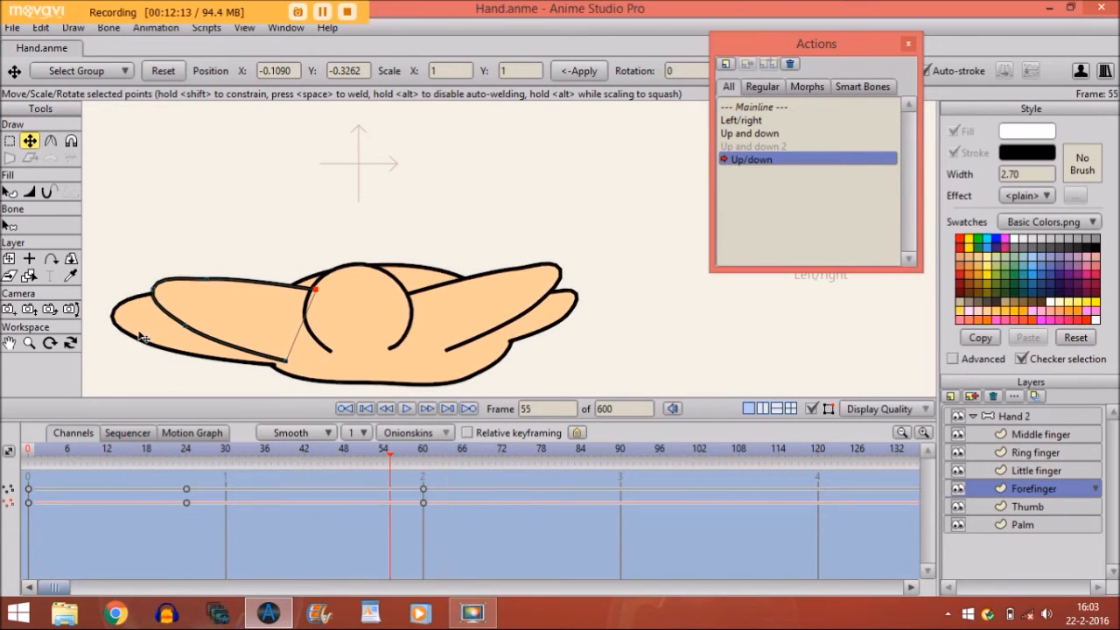
Step: Hide the bones and point overlays and scrub between frames 1 and 60 to check the whole hand's tilting motion
{"action": "left_click", "coordinate": [29, 342]}
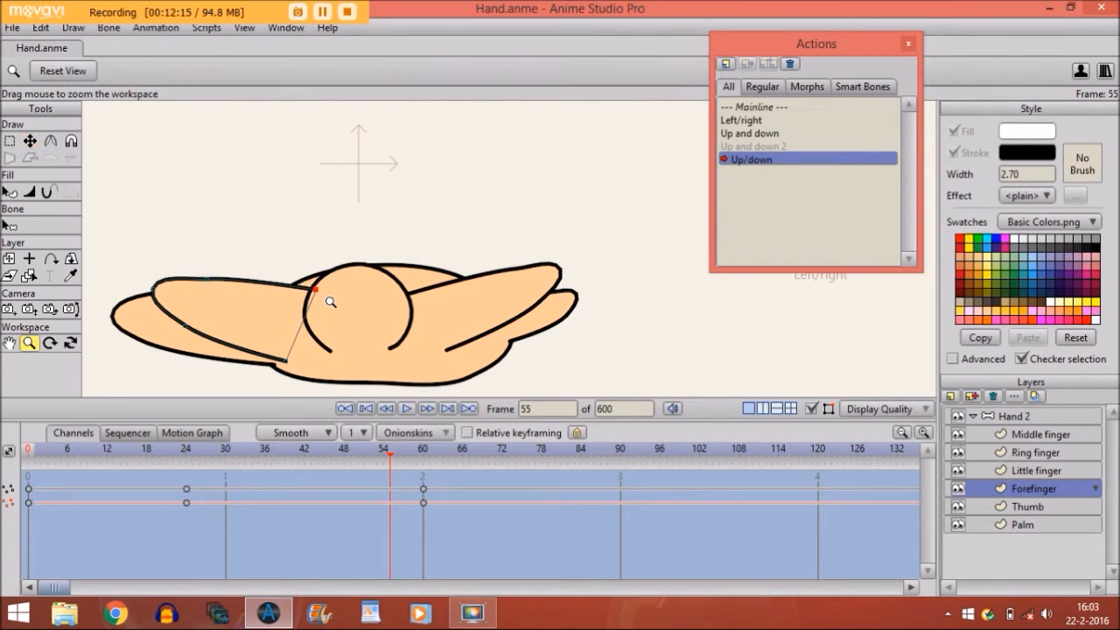
{"action": "left_click_drag", "start_coordinate": [331, 302], "coordinate": [116, 294]}
{"action": "left_click_drag", "start_coordinate": [448, 264], "coordinate": [272, 272]}
{"action": "left_click", "coordinate": [975, 418]}
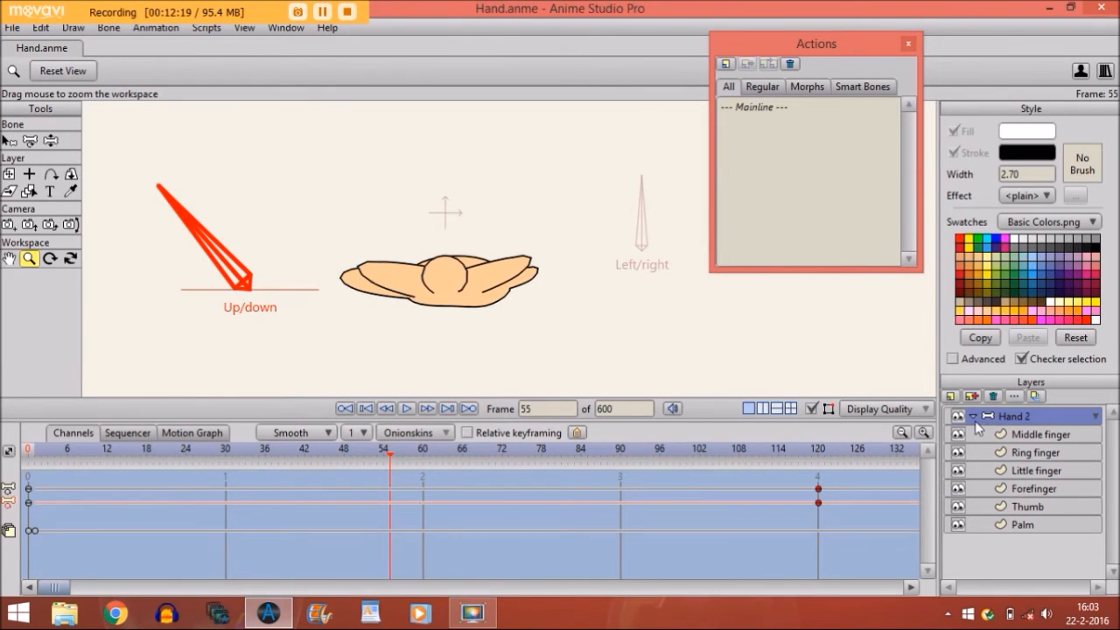
{"action": "scroll", "coordinate": [577, 332], "scroll_direction": "down", "scroll_amount": 3}
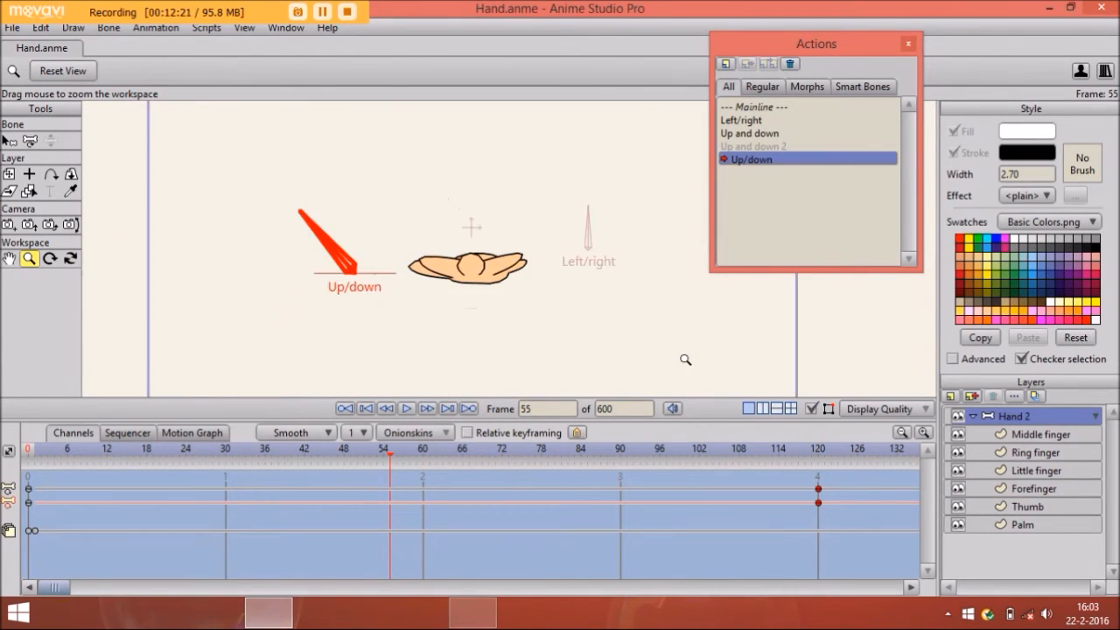
{"action": "scroll", "coordinate": [685, 359], "scroll_direction": "down", "scroll_amount": 1}
{"action": "left_click", "coordinate": [812, 408]}
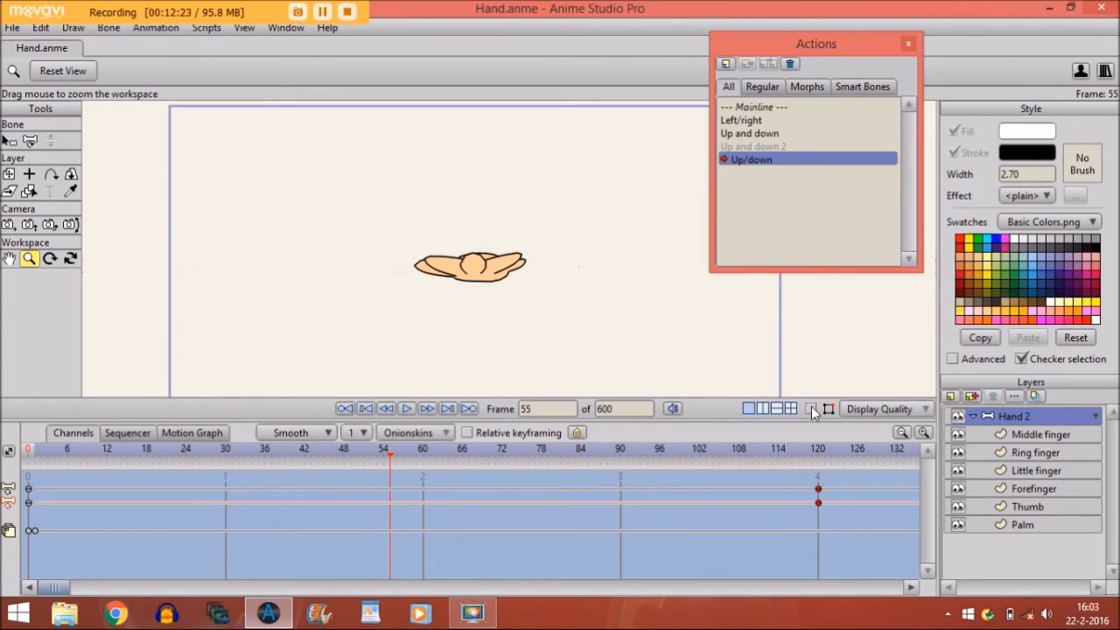
{"action": "left_click", "coordinate": [33, 454]}
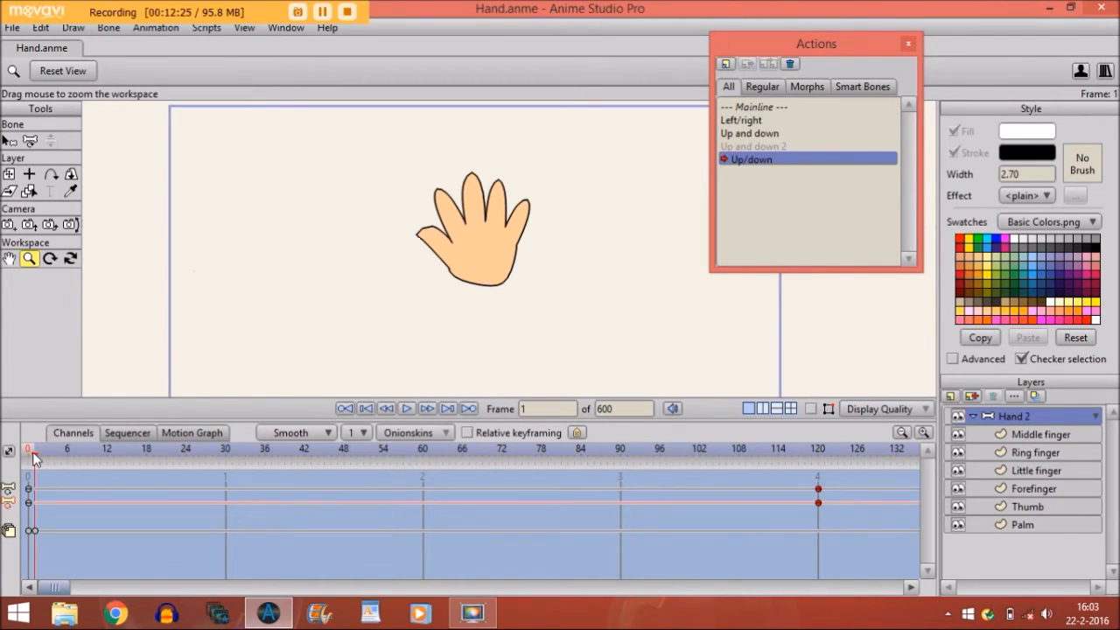
{"action": "left_click_drag", "start_coordinate": [57, 453], "coordinate": [417, 478]}
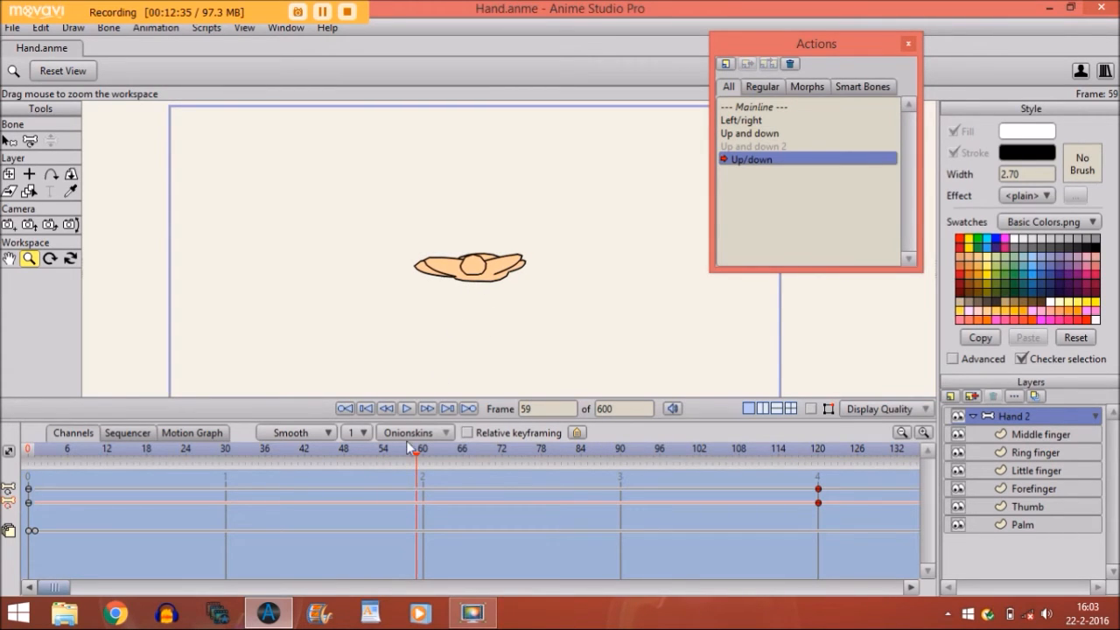
{"action": "left_click_drag", "start_coordinate": [414, 451], "coordinate": [344, 502]}
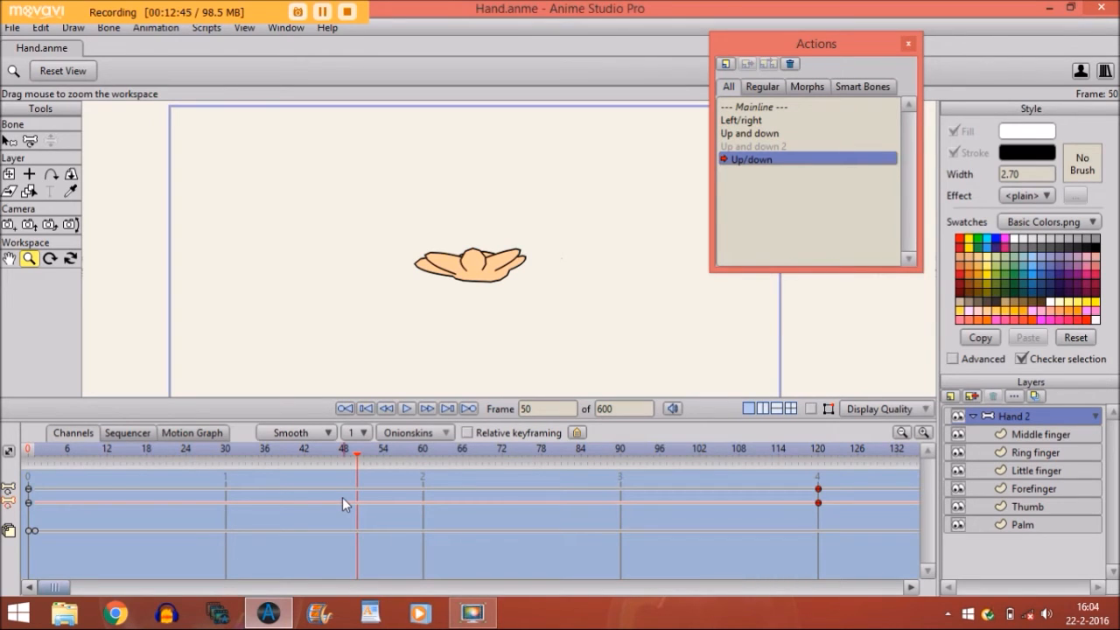
{"action": "left_click", "coordinate": [423, 454]}
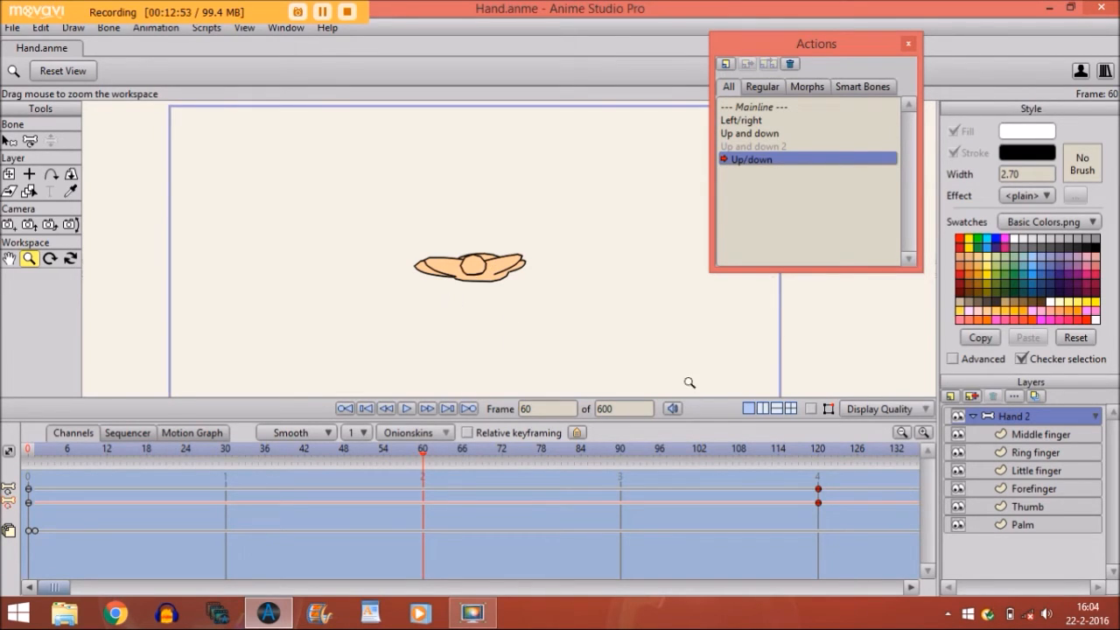
Step: At frame 120, shift the palm downward and pull its lower edge points down to form a rounded, taller shape
{"action": "left_click", "coordinate": [817, 449]}
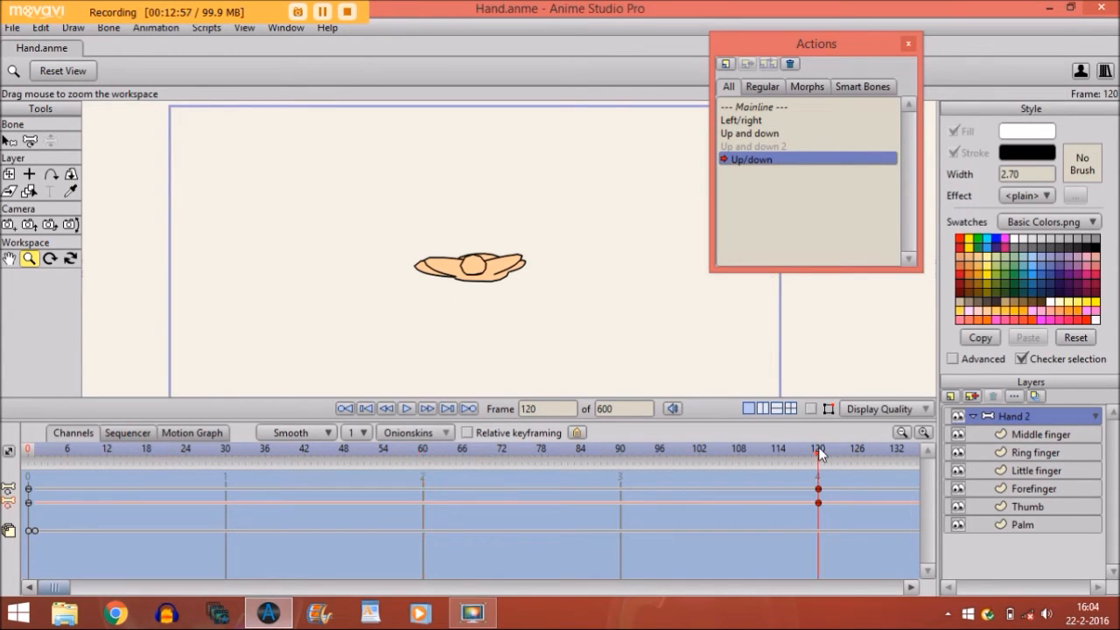
{"action": "key", "text": "F9"}
{"action": "key", "text": "F9"}
{"action": "left_click", "coordinate": [996, 529]}
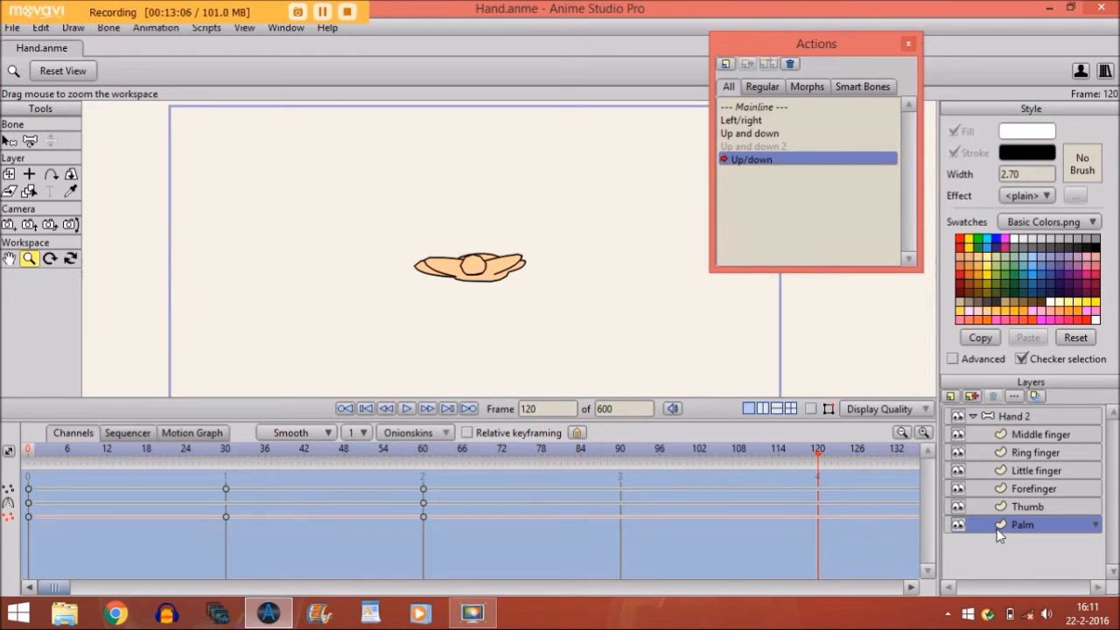
{"action": "mouse_move", "coordinate": [495, 241]}
{"action": "left_mouse_down"}
{"action": "mouse_move", "coordinate": [711, 234]}
{"action": "mouse_move", "coordinate": [761, 252]}
{"action": "left_mouse_up"}
{"action": "key", "text": "c"}
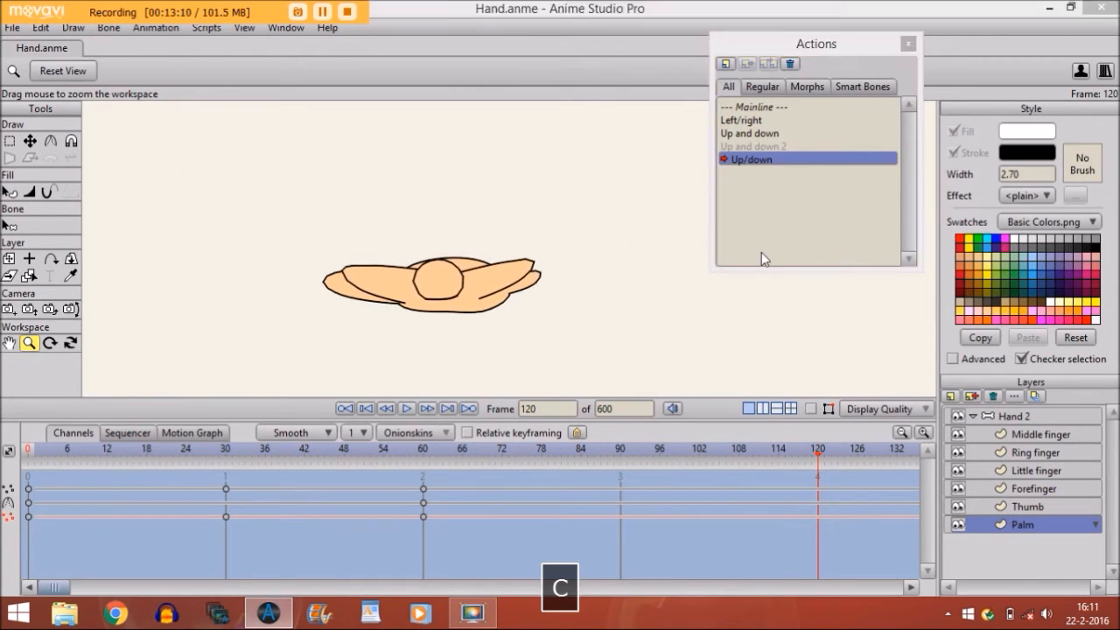
{"action": "left_click", "coordinate": [9, 343]}
{"action": "left_click_drag", "start_coordinate": [337, 271], "coordinate": [339, 210]}
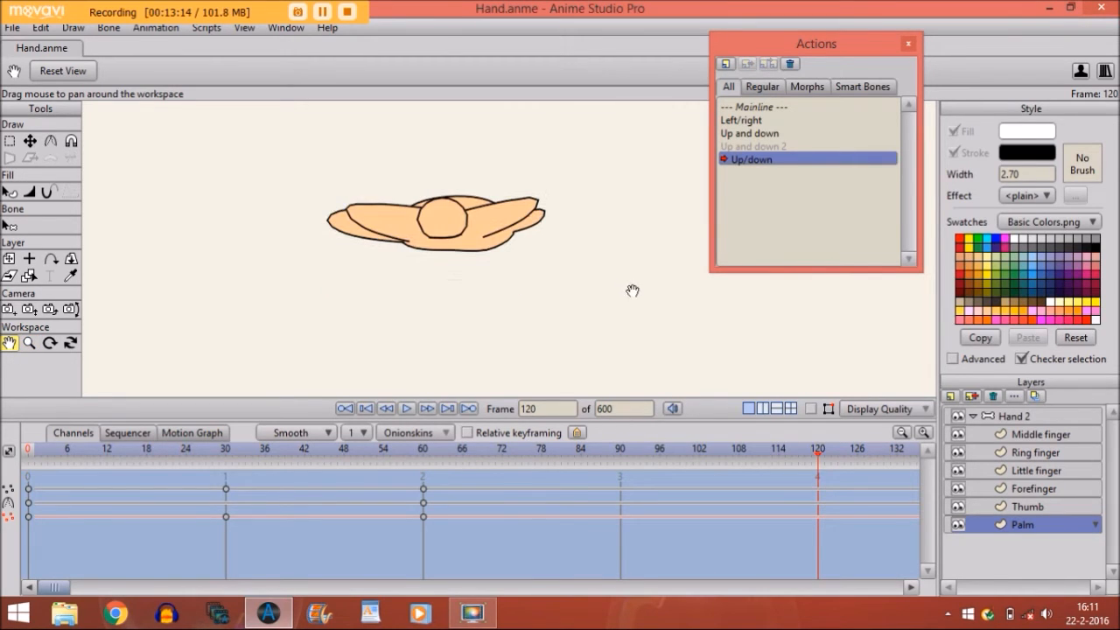
{"action": "left_click", "coordinate": [811, 408]}
{"action": "left_click", "coordinate": [30, 141]}
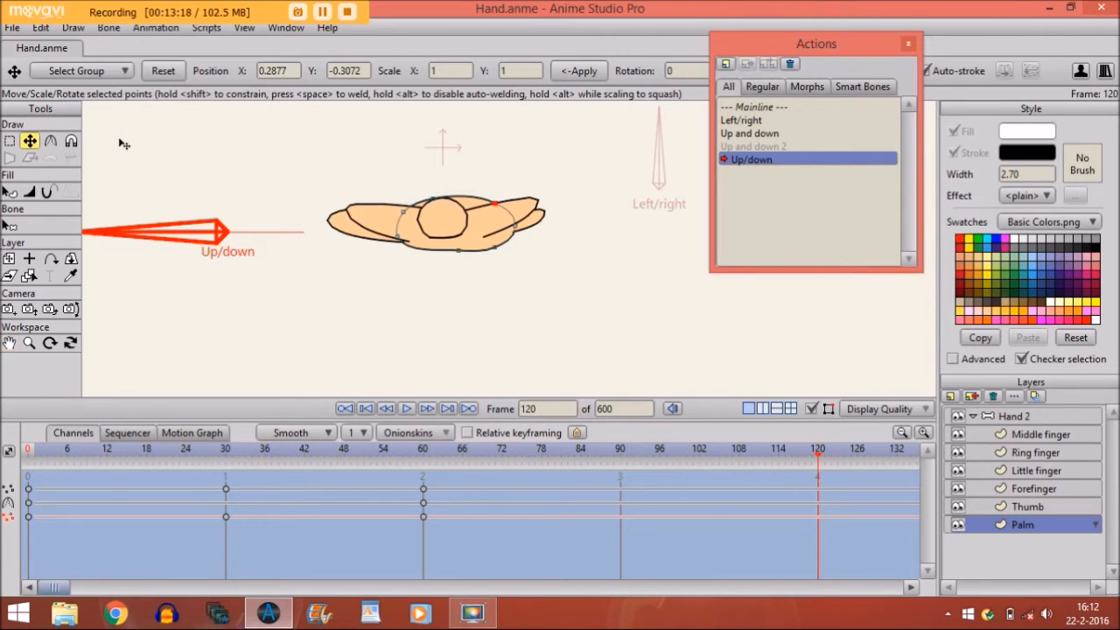
{"action": "mouse_move", "coordinate": [454, 239]}
{"action": "left_mouse_down"}
{"action": "mouse_move", "coordinate": [454, 276]}
{"action": "mouse_move", "coordinate": [458, 254]}
{"action": "left_mouse_up"}
{"action": "left_click_drag", "start_coordinate": [457, 254], "coordinate": [457, 223]}
{"action": "left_click_drag", "start_coordinate": [456, 293], "coordinate": [443, 297]}
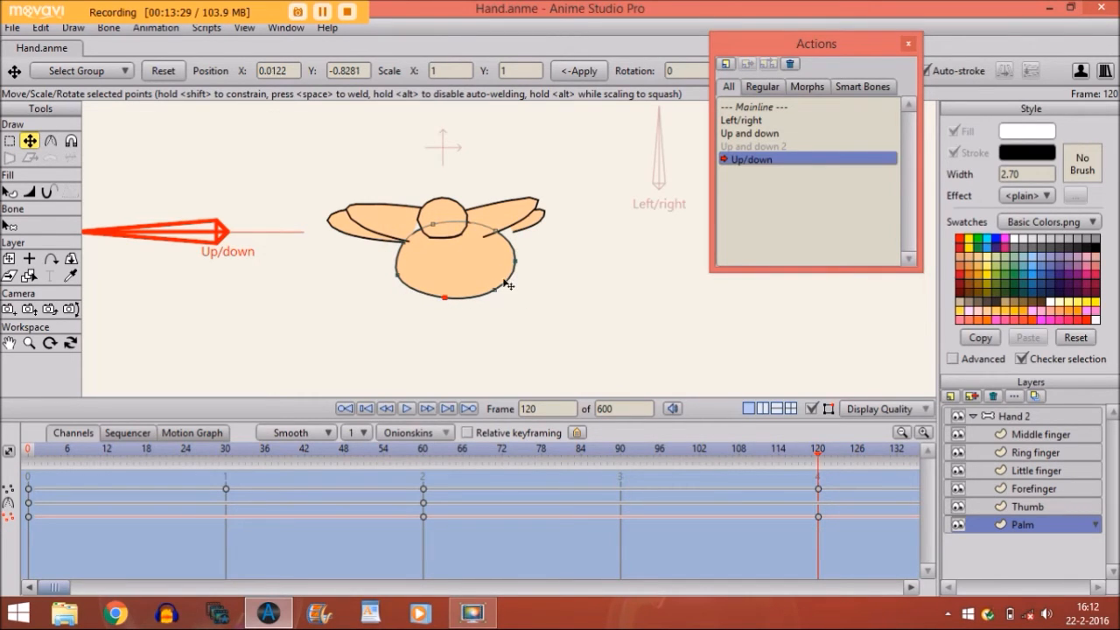
{"action": "left_click", "coordinate": [495, 289]}
{"action": "left_click", "coordinate": [399, 275]}
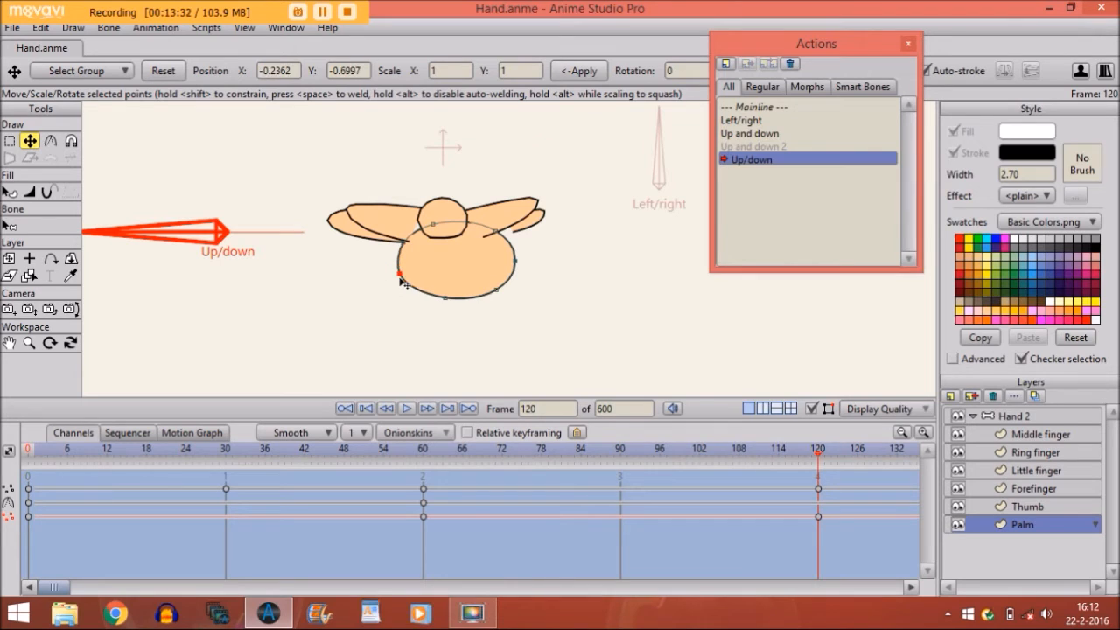
Step: At frame 120, move the whole thumb to the palm's lower side edge and rotate it to point diagonally downward
{"action": "left_click", "coordinate": [1004, 504]}
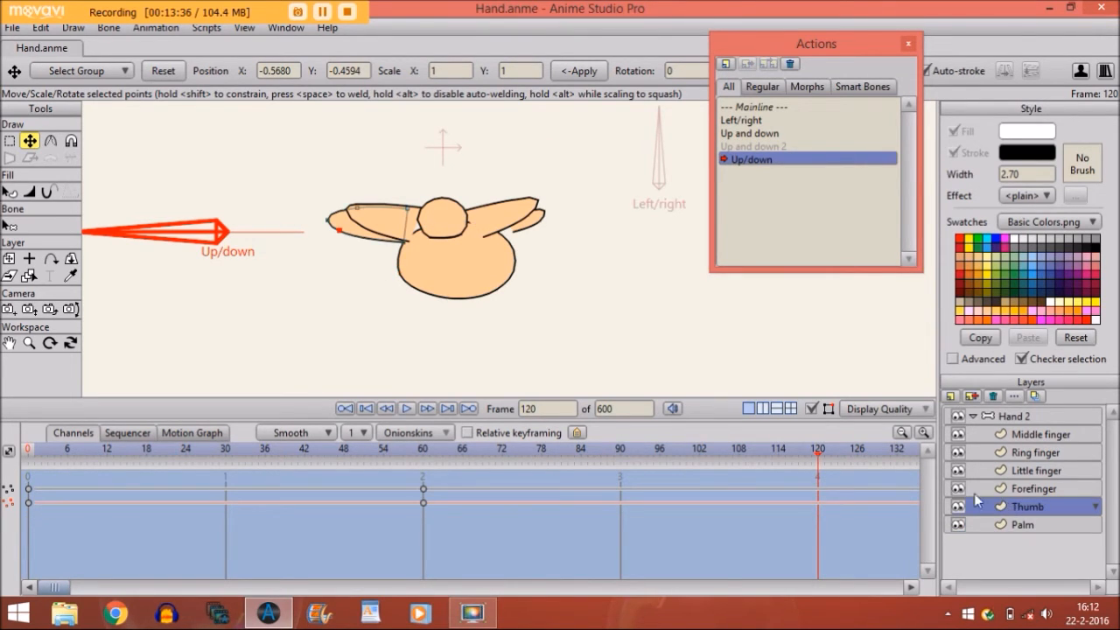
{"action": "double_click", "coordinate": [378, 232]}
{"action": "left_click_drag", "start_coordinate": [379, 233], "coordinate": [319, 284]}
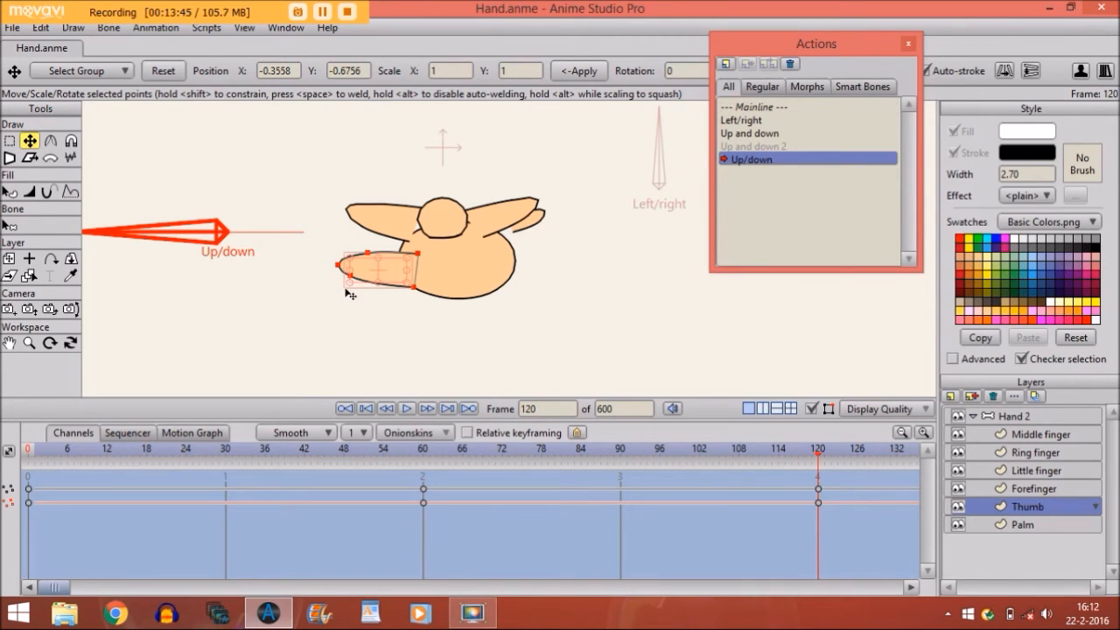
{"action": "left_click_drag", "start_coordinate": [351, 291], "coordinate": [349, 332]}
{"action": "mouse_move", "coordinate": [391, 279]}
{"action": "left_mouse_down"}
{"action": "mouse_move", "coordinate": [387, 302]}
{"action": "mouse_move", "coordinate": [394, 286]}
{"action": "left_mouse_up"}
Step: Fit the thumb's upper base point to the palm's edge and pull its tip points inward to shorten it at frame 120
{"action": "left_click", "coordinate": [401, 265]}
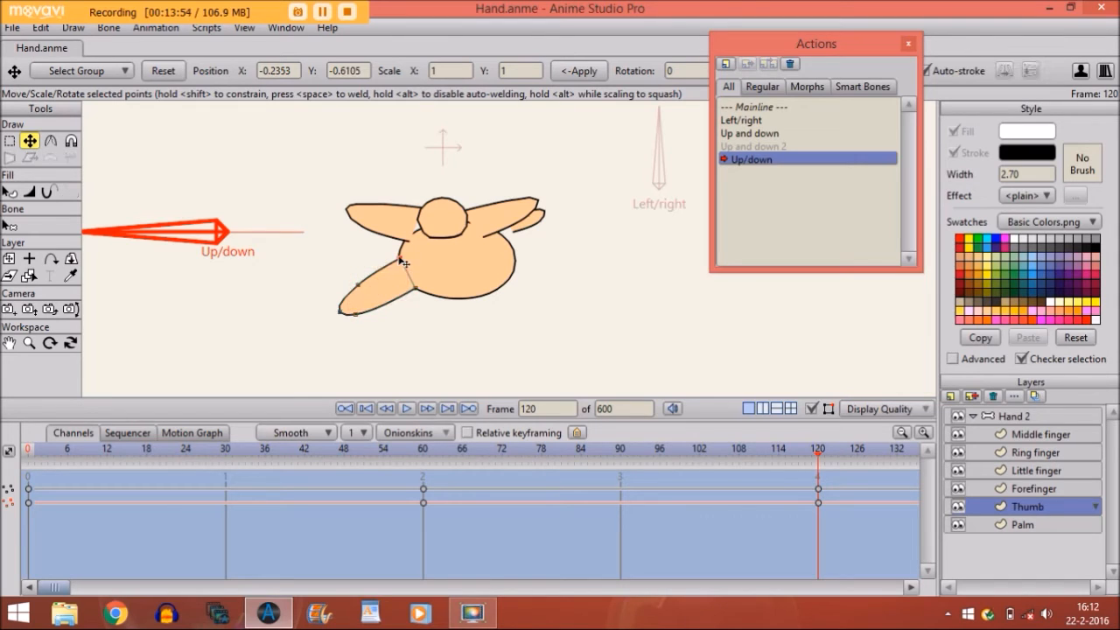
{"action": "left_click_drag", "start_coordinate": [402, 266], "coordinate": [398, 261]}
{"action": "left_click_drag", "start_coordinate": [339, 313], "coordinate": [365, 301]}
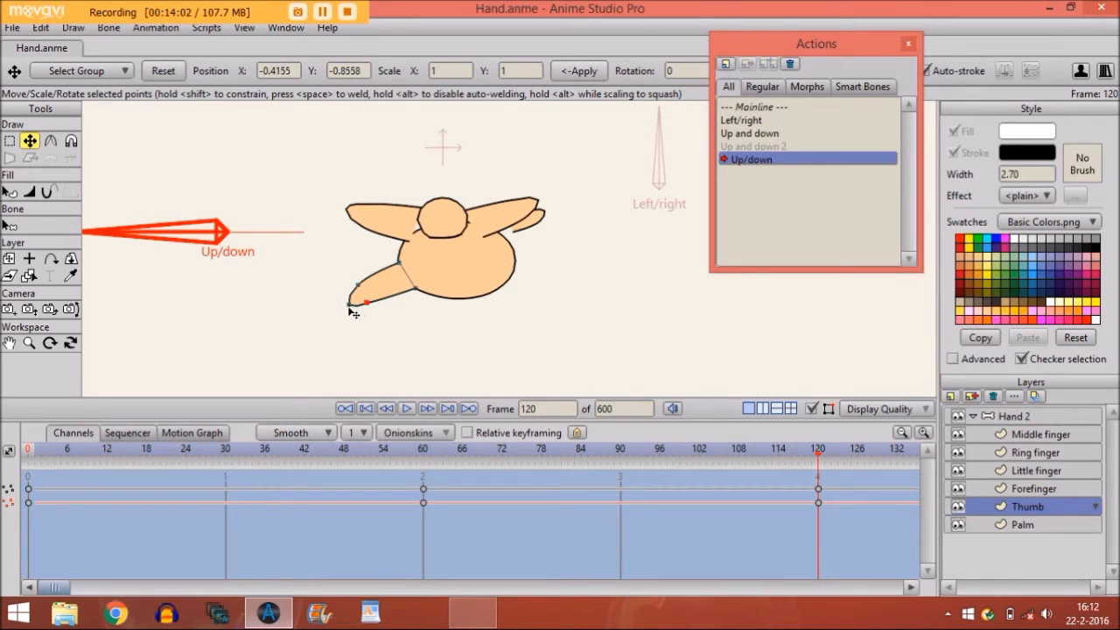
{"action": "left_click", "coordinate": [349, 306]}
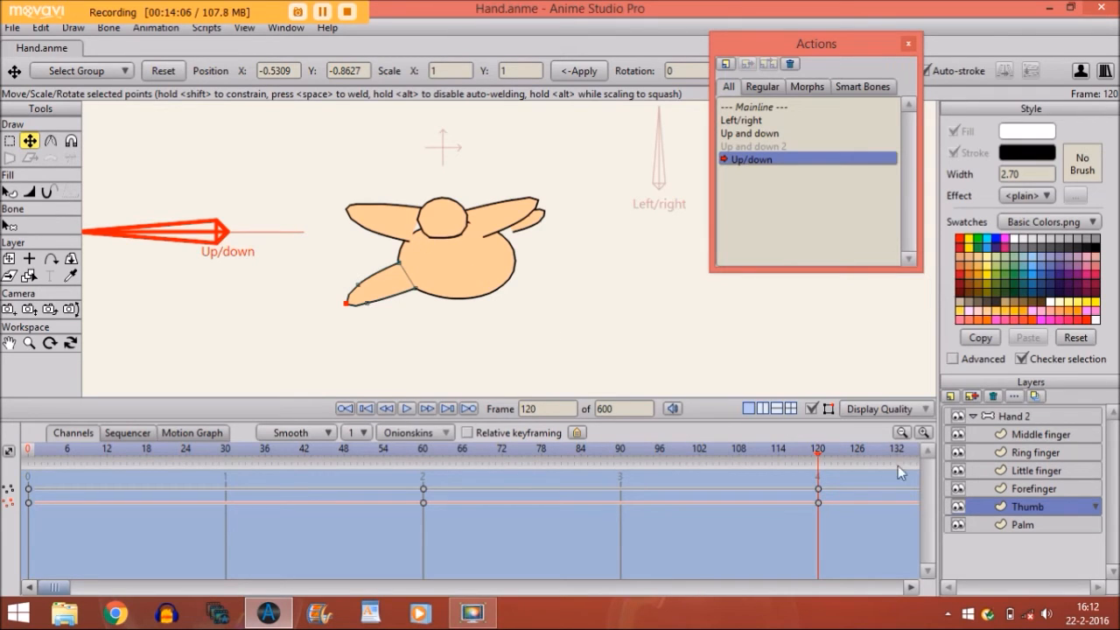
Step: At frame 120, place the forefinger on the palm's lower edge beside the thumb, pointing downward, and check it with overlays hidden
{"action": "left_click", "coordinate": [989, 489]}
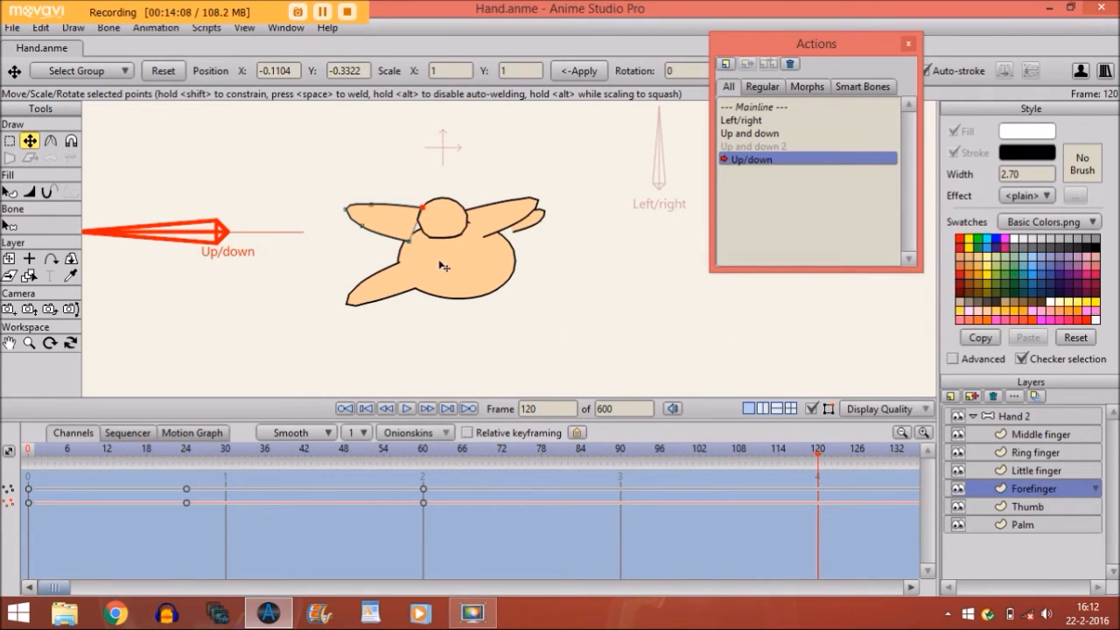
{"action": "left_click_drag", "start_coordinate": [378, 226], "coordinate": [440, 296]}
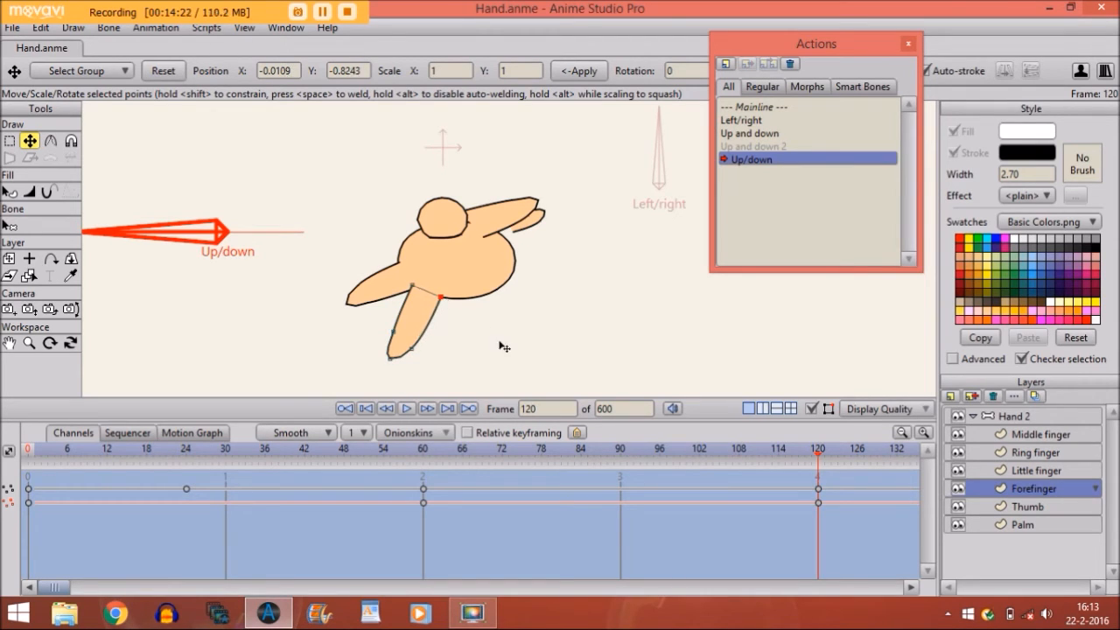
{"action": "left_click", "coordinate": [811, 409]}
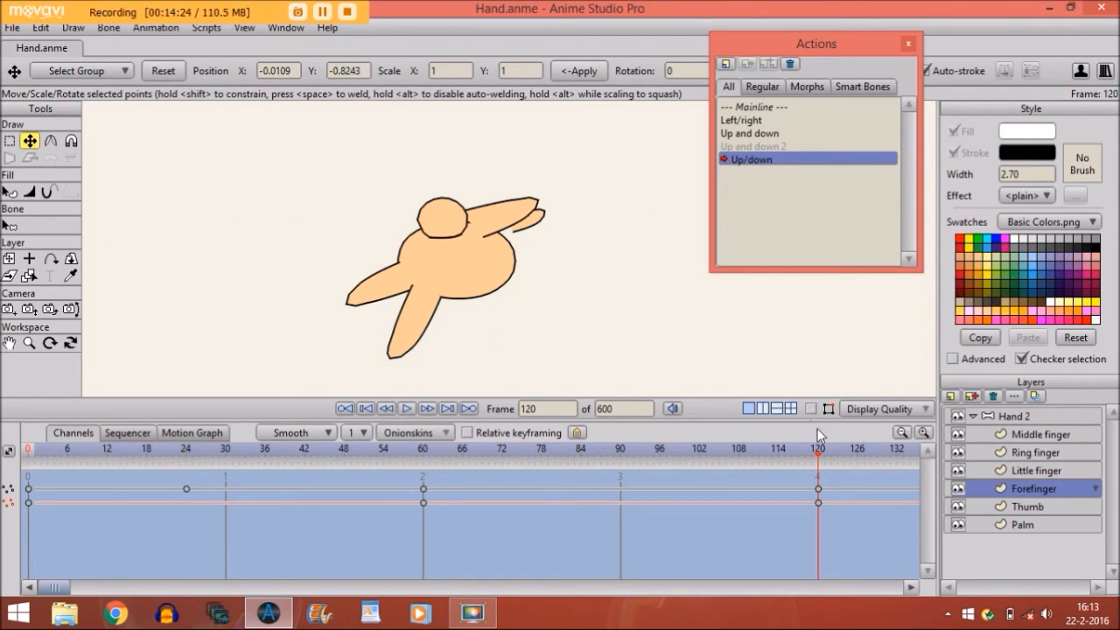
Step: At frame 90, move the forefinger's base point onto the palm's lower edge and preview the motion through frame 120
{"action": "left_click_drag", "start_coordinate": [819, 453], "coordinate": [436, 227]}
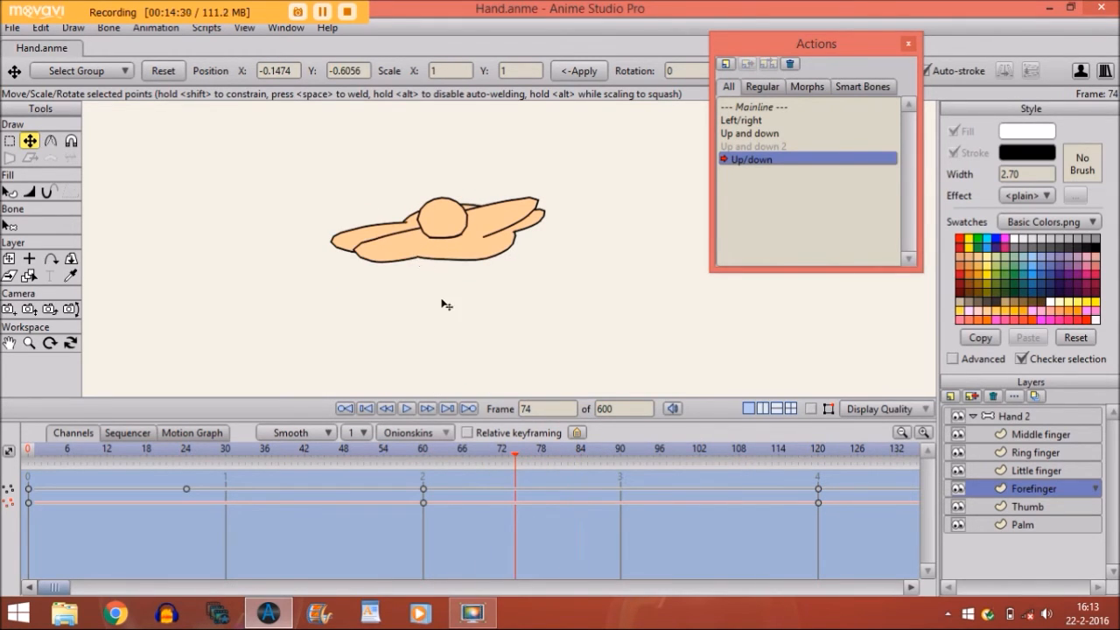
{"action": "left_click", "coordinate": [619, 449]}
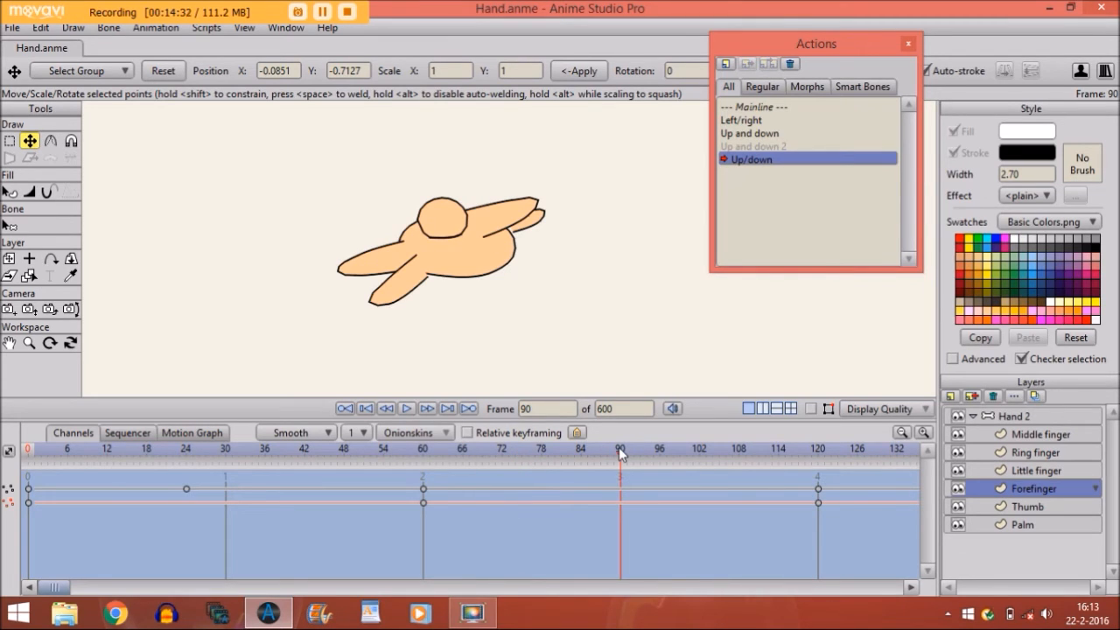
{"action": "left_click", "coordinate": [811, 411]}
{"action": "left_click_drag", "start_coordinate": [428, 276], "coordinate": [438, 277]}
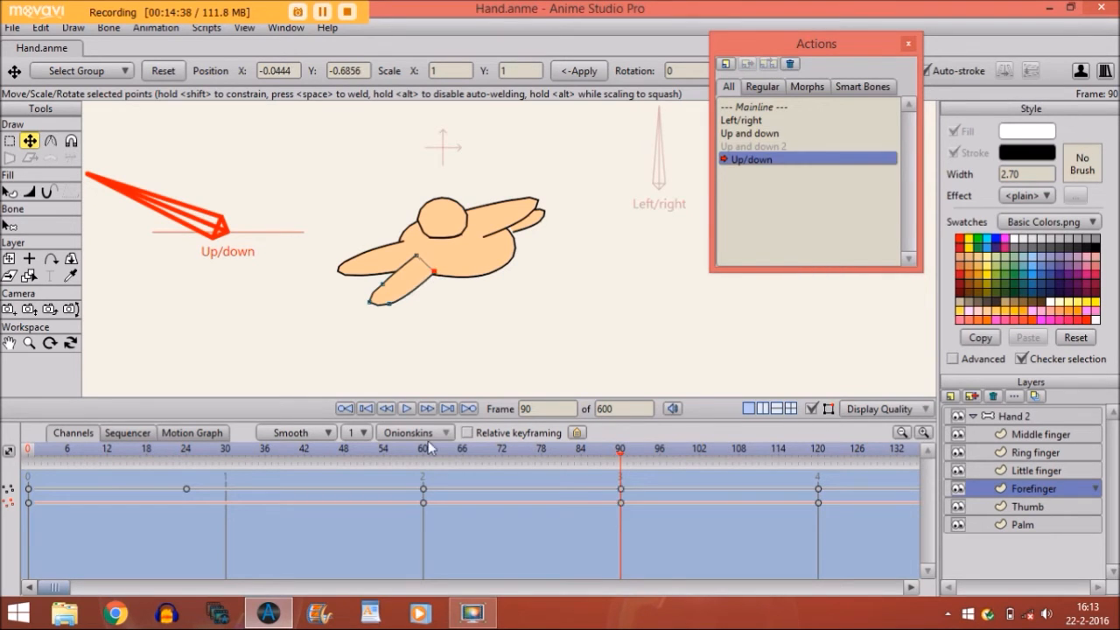
{"action": "left_click_drag", "start_coordinate": [424, 442], "coordinate": [817, 536]}
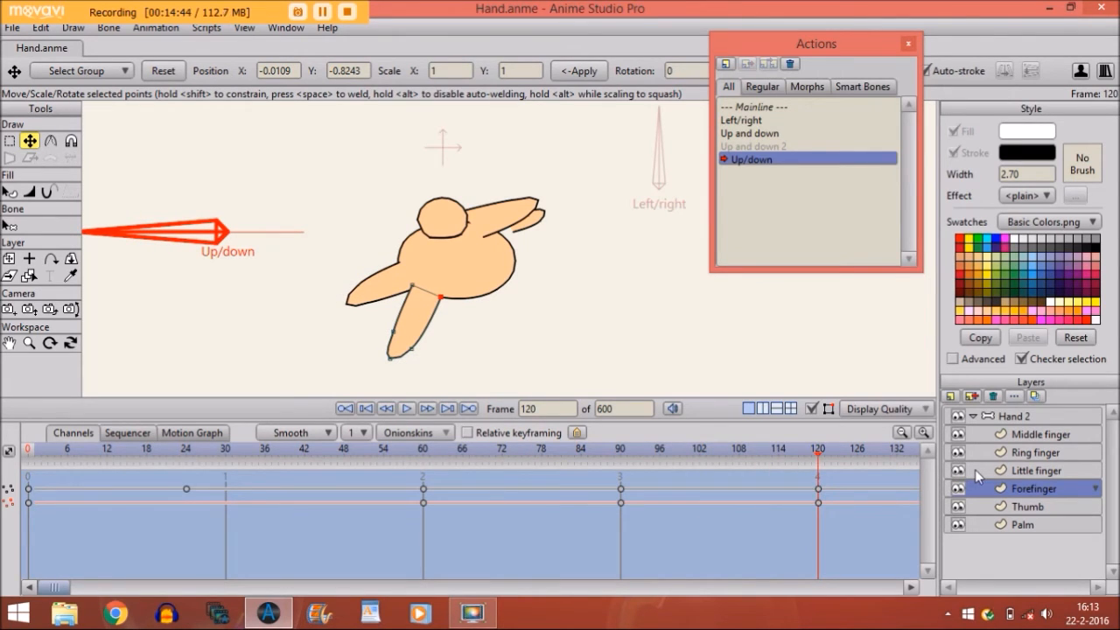
Step: Flip the middle finger's points vertically at frame 61 of the Up/down action
{"action": "left_click", "coordinate": [1006, 434]}
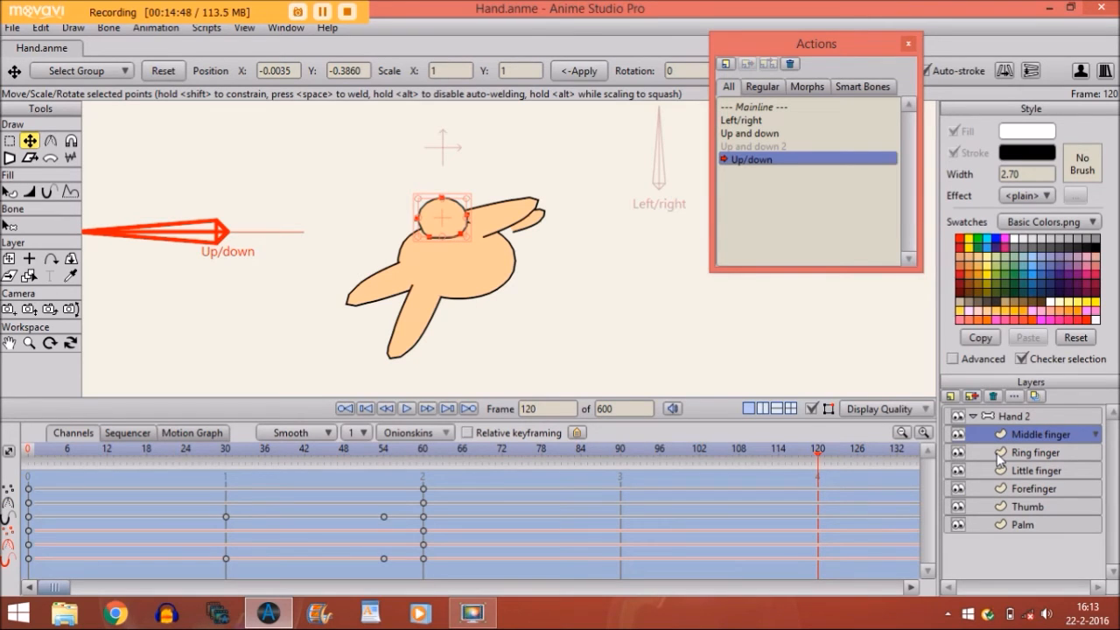
{"action": "key", "text": "super+c"}
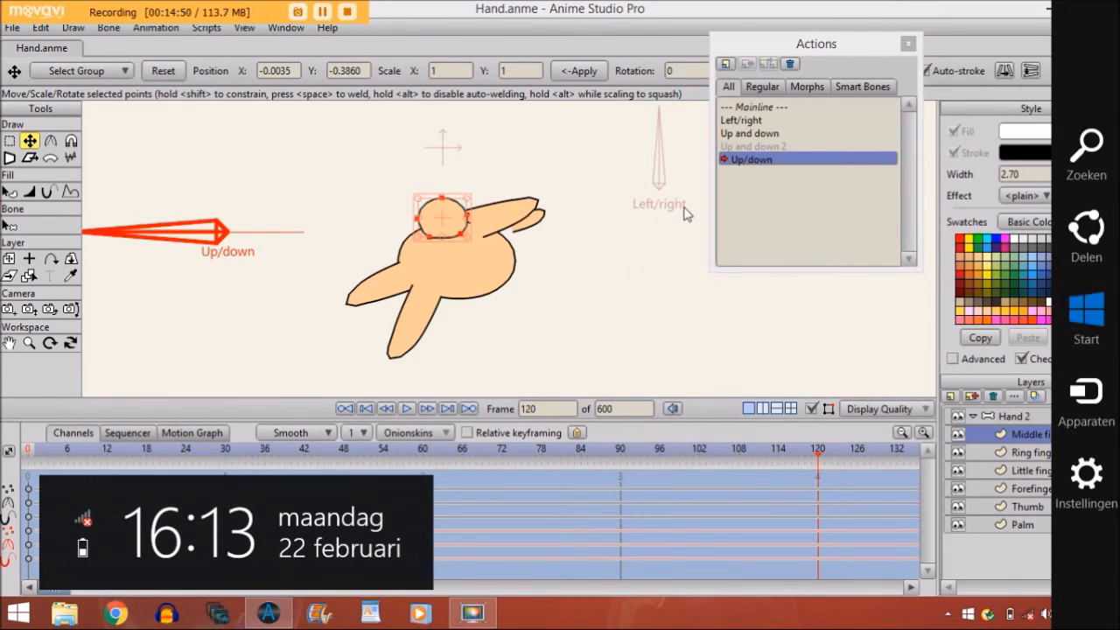
{"action": "left_click", "coordinate": [616, 279]}
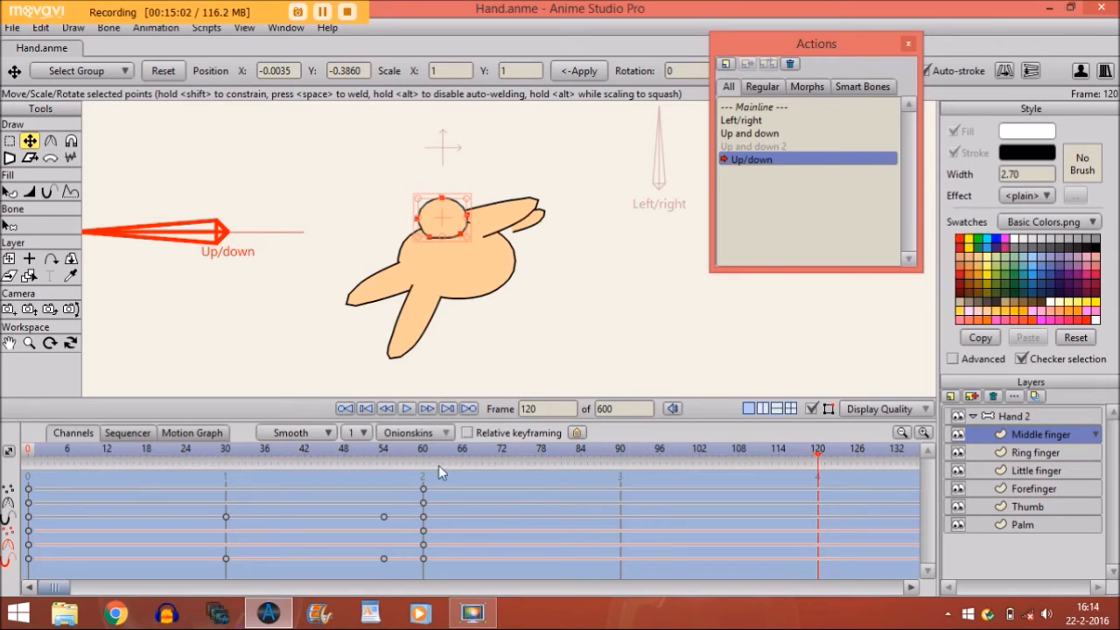
{"action": "left_click", "coordinate": [422, 449]}
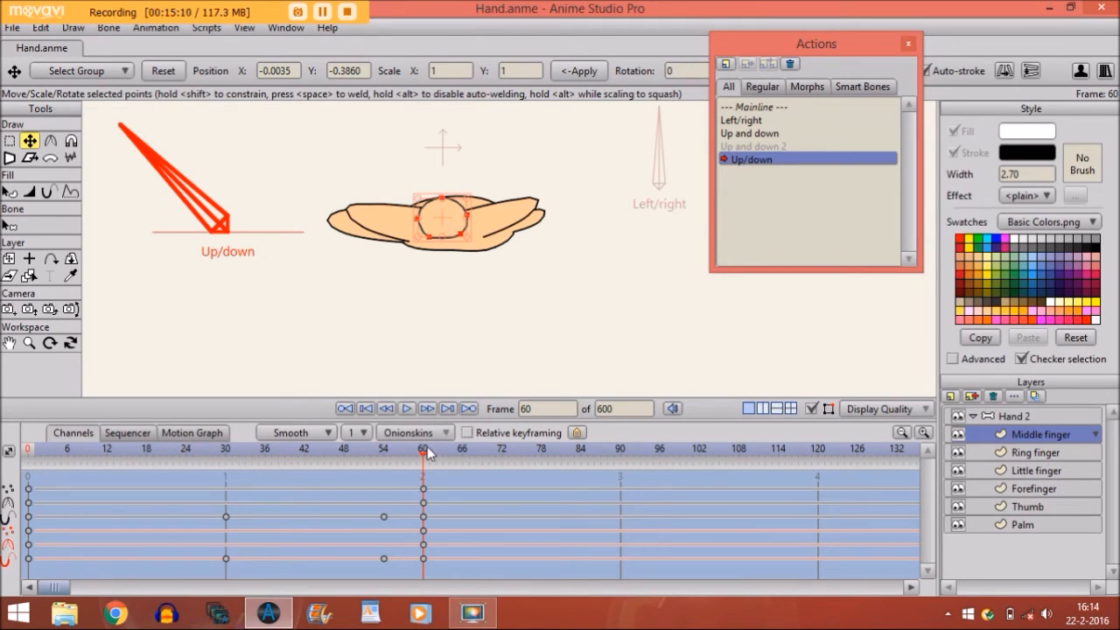
{"action": "key", "text": "Right"}
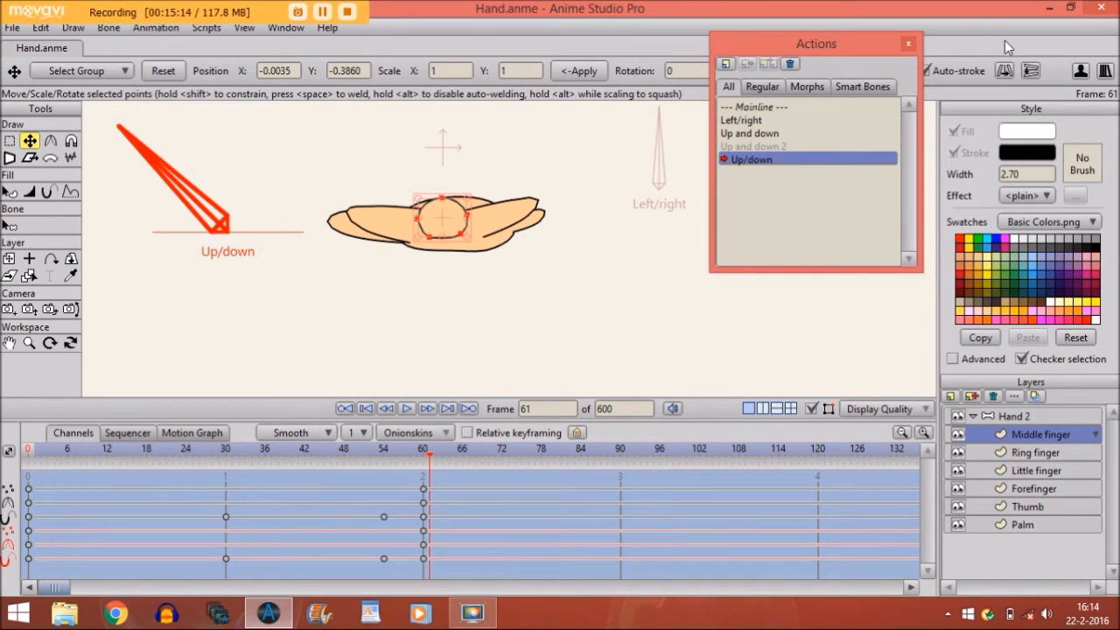
{"action": "left_click_drag", "start_coordinate": [863, 41], "coordinate": [812, 43]}
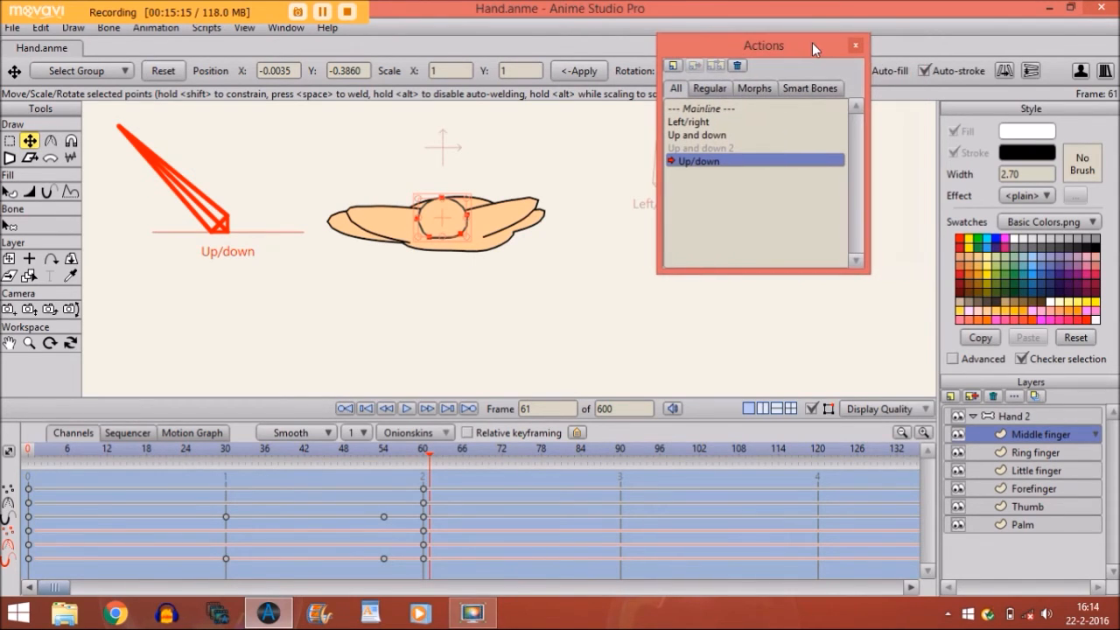
{"action": "left_click", "coordinate": [1032, 72]}
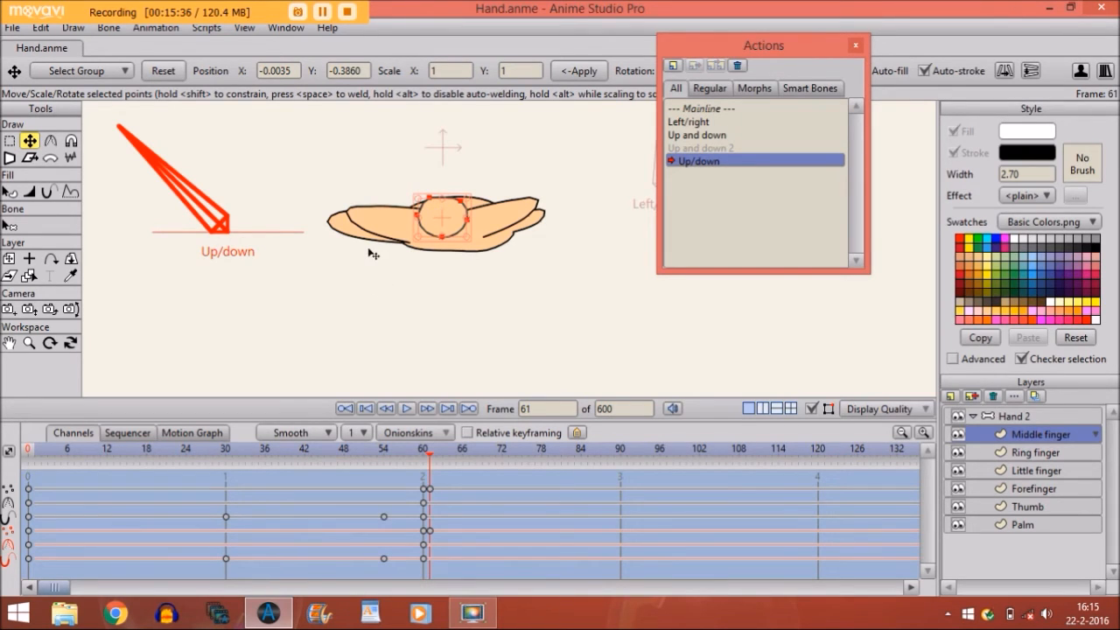
Step: At frame 120, move the middle finger to the palm's lower edge beside the forefinger and pull its tip points down to lengthen it
{"action": "left_click", "coordinate": [817, 451]}
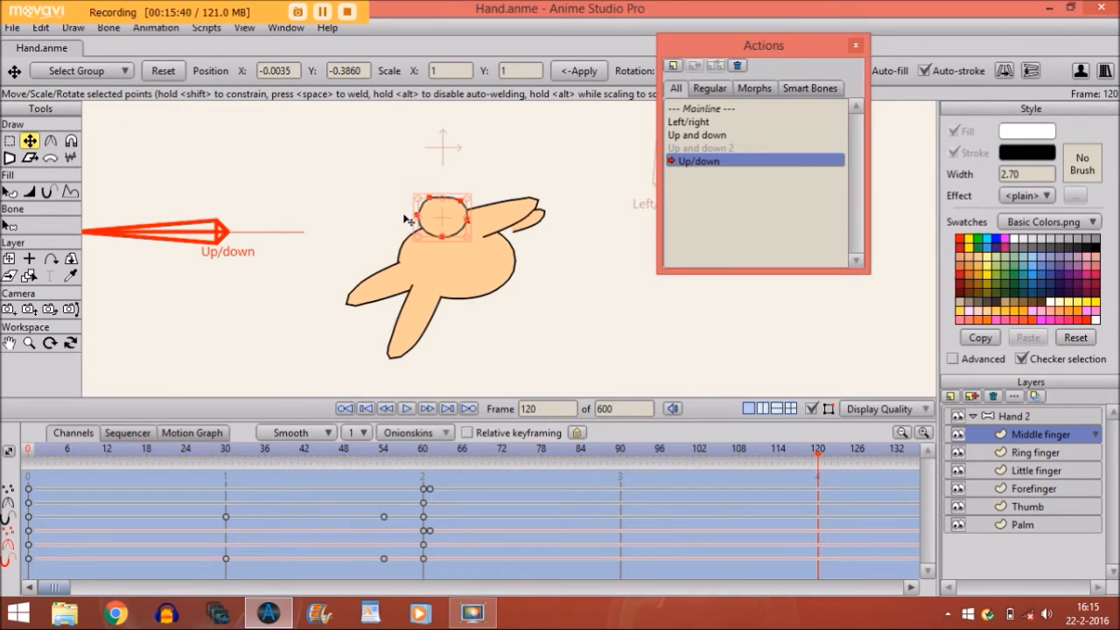
{"action": "left_click_drag", "start_coordinate": [441, 219], "coordinate": [431, 306]}
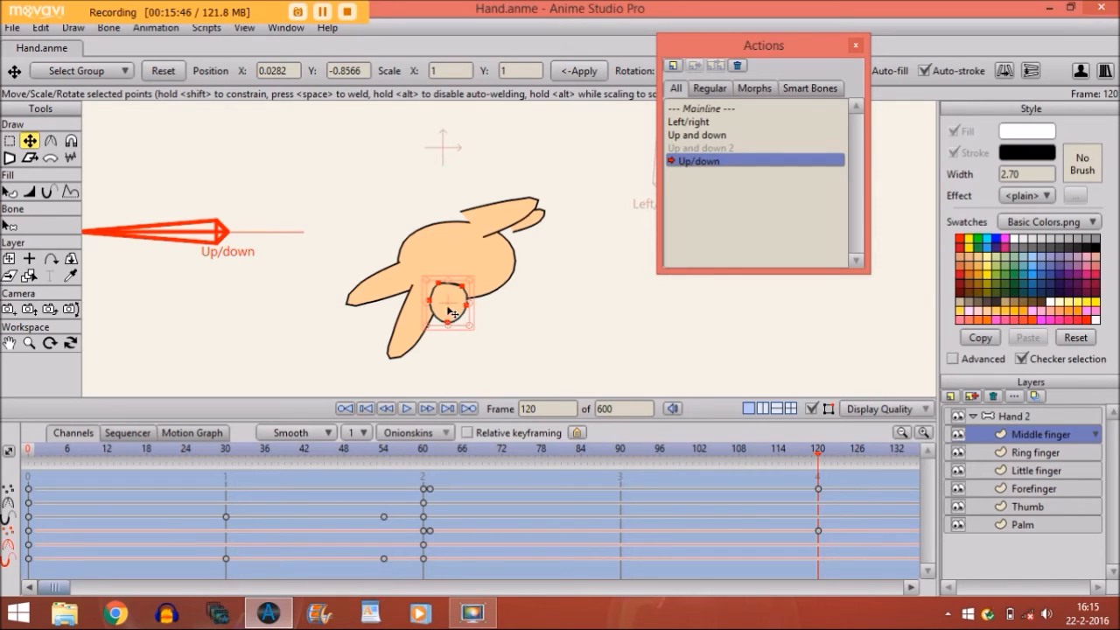
{"action": "key", "text": "g"}
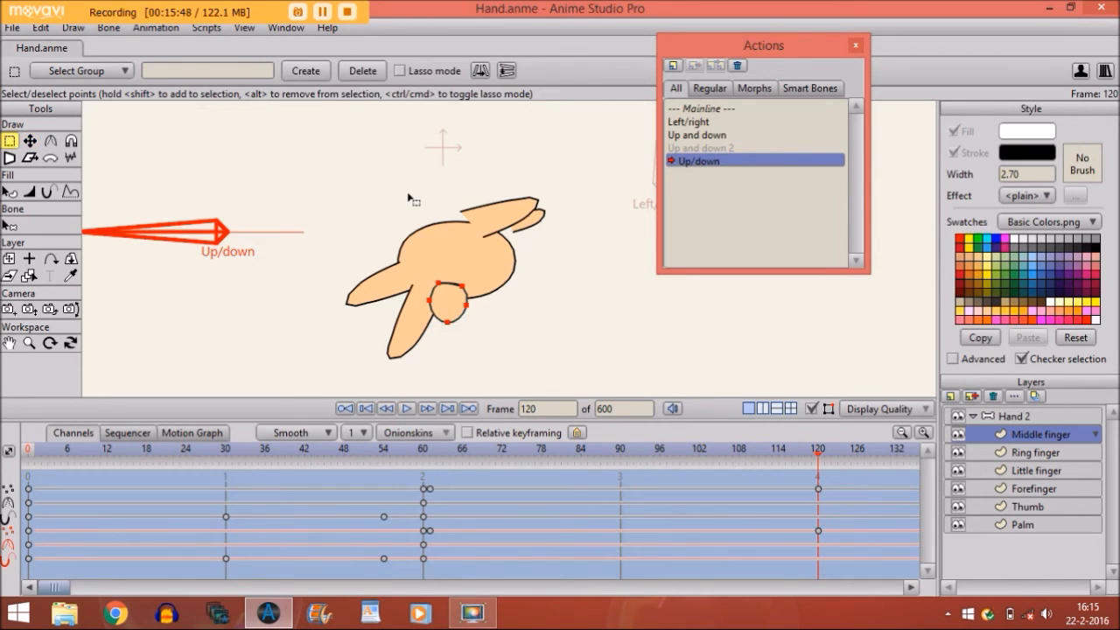
{"action": "left_click_drag", "start_coordinate": [421, 301], "coordinate": [516, 350]}
{"action": "left_click", "coordinate": [30, 141]}
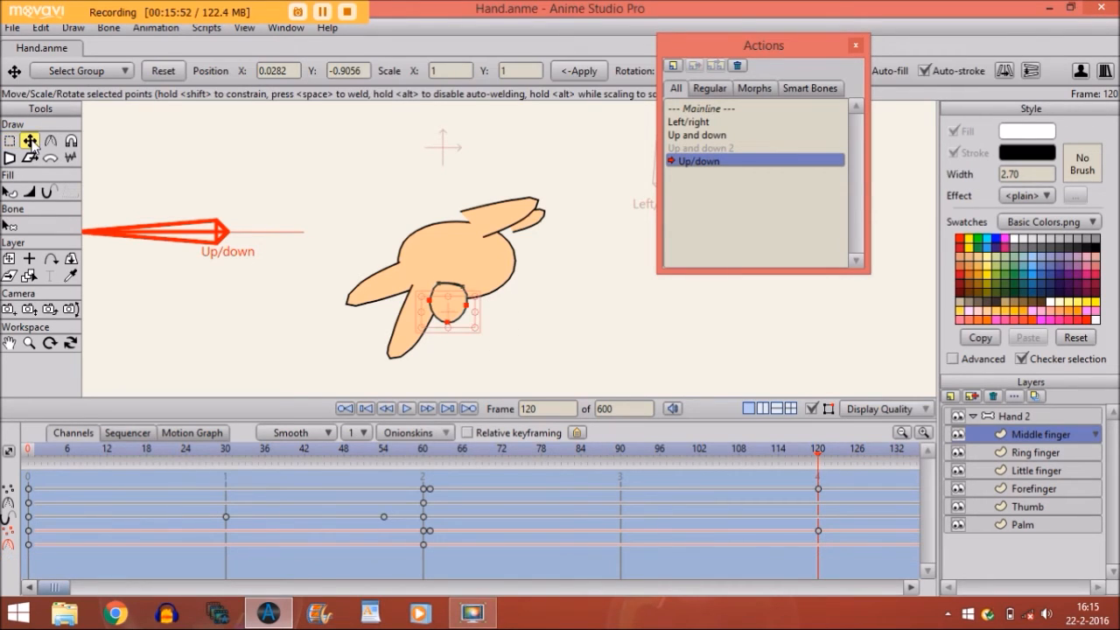
{"action": "left_click_drag", "start_coordinate": [461, 305], "coordinate": [473, 342]}
{"action": "left_click_drag", "start_coordinate": [458, 295], "coordinate": [456, 315]}
{"action": "left_click", "coordinate": [454, 302]}
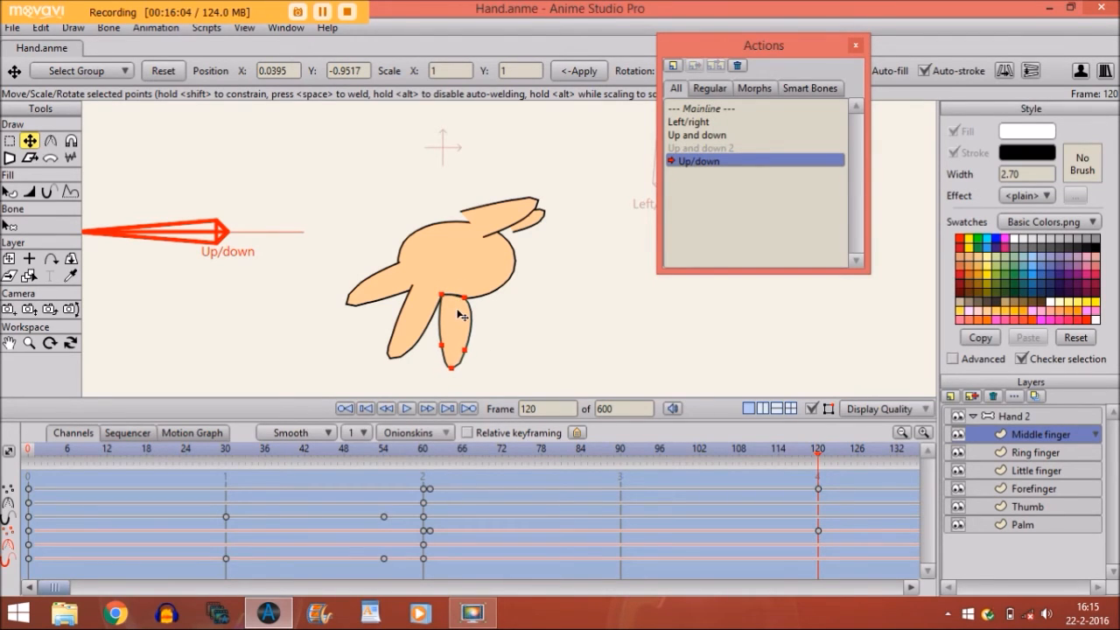
{"action": "left_click", "coordinate": [465, 299]}
{"action": "left_click_drag", "start_coordinate": [466, 303], "coordinate": [467, 299]}
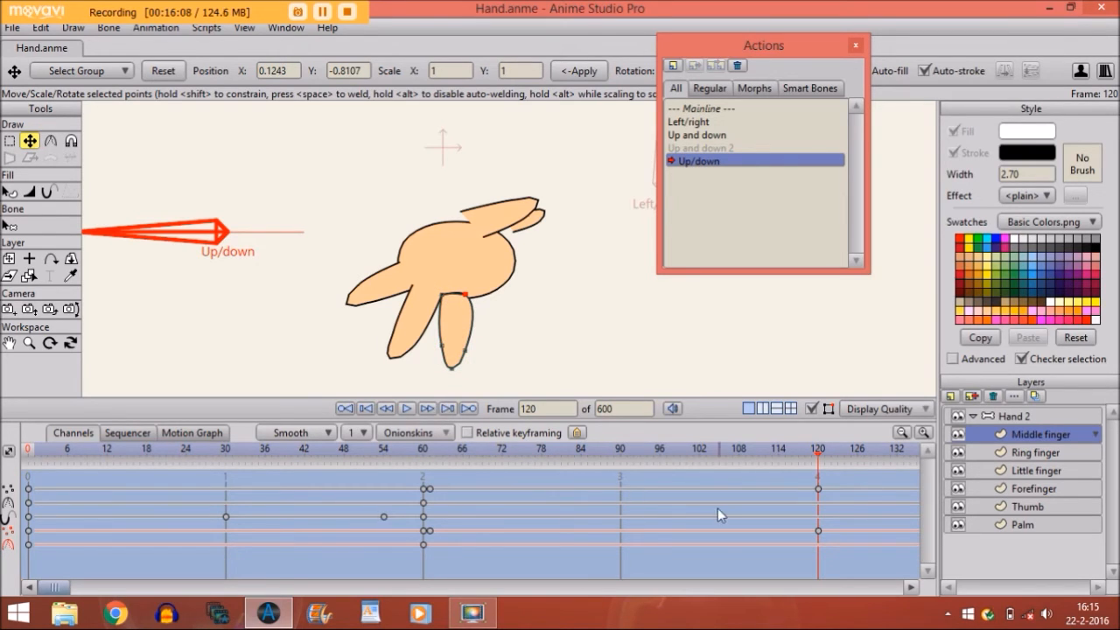
Step: Key the middle finger's full stroke exposure at frame 66 and reduce its end percentage to about 83 at frame 72
{"action": "left_click_drag", "start_coordinate": [440, 455], "coordinate": [463, 471]}
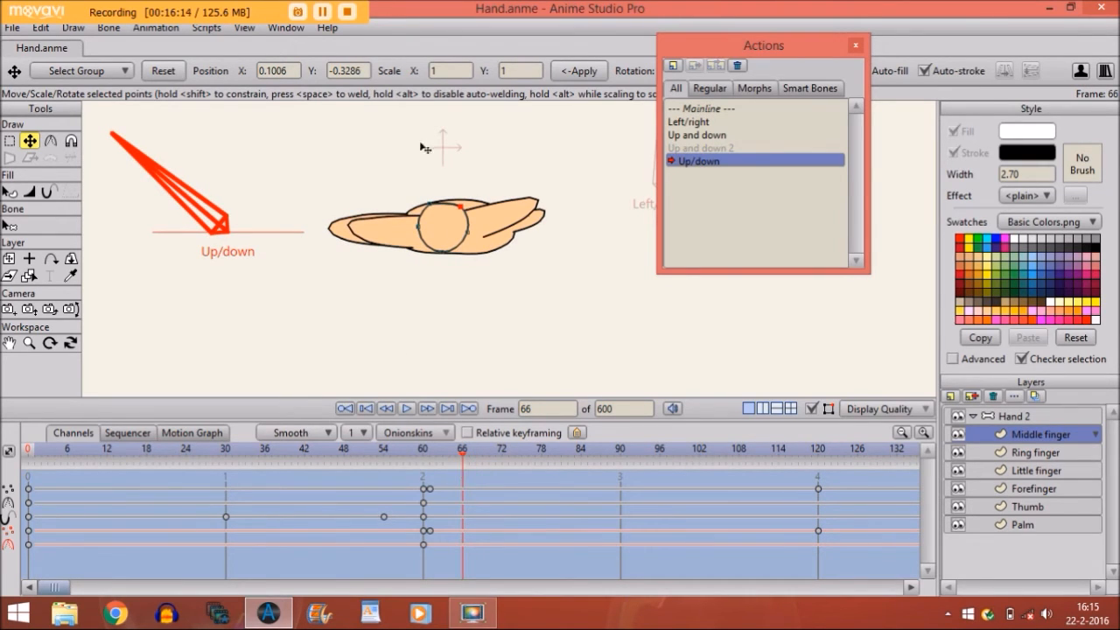
{"action": "left_click", "coordinate": [47, 191]}
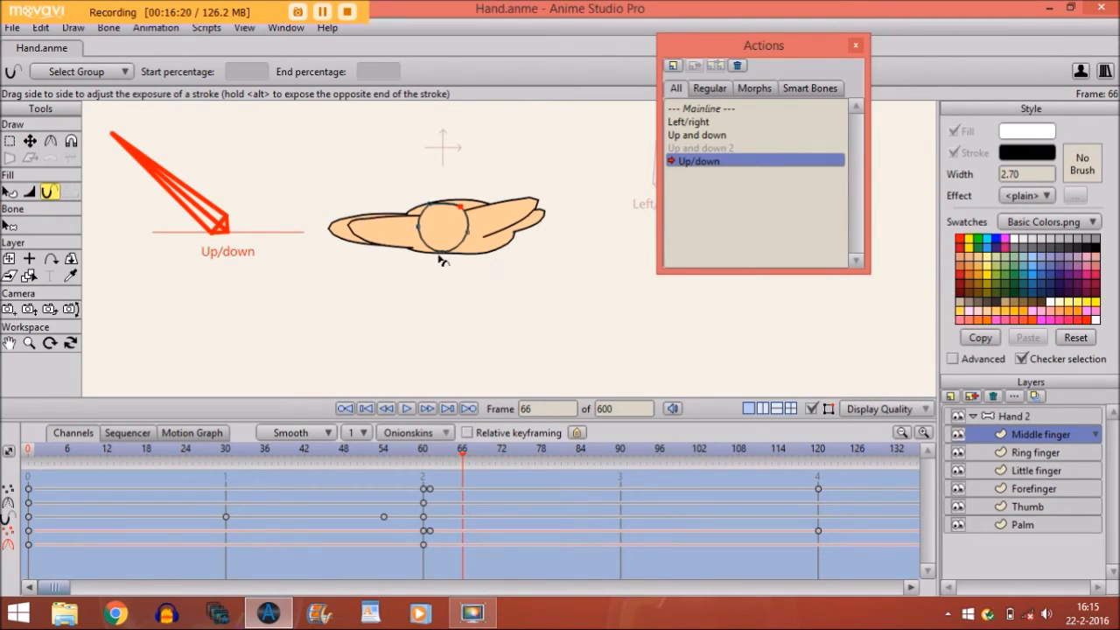
{"action": "left_click", "coordinate": [473, 236]}
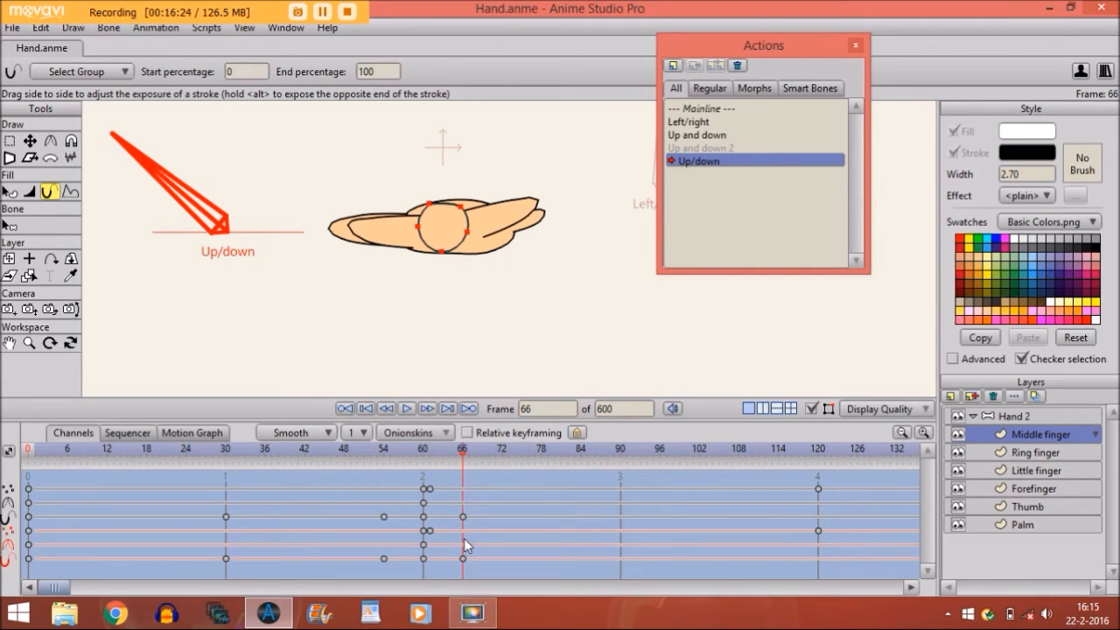
{"action": "left_click", "coordinate": [502, 452]}
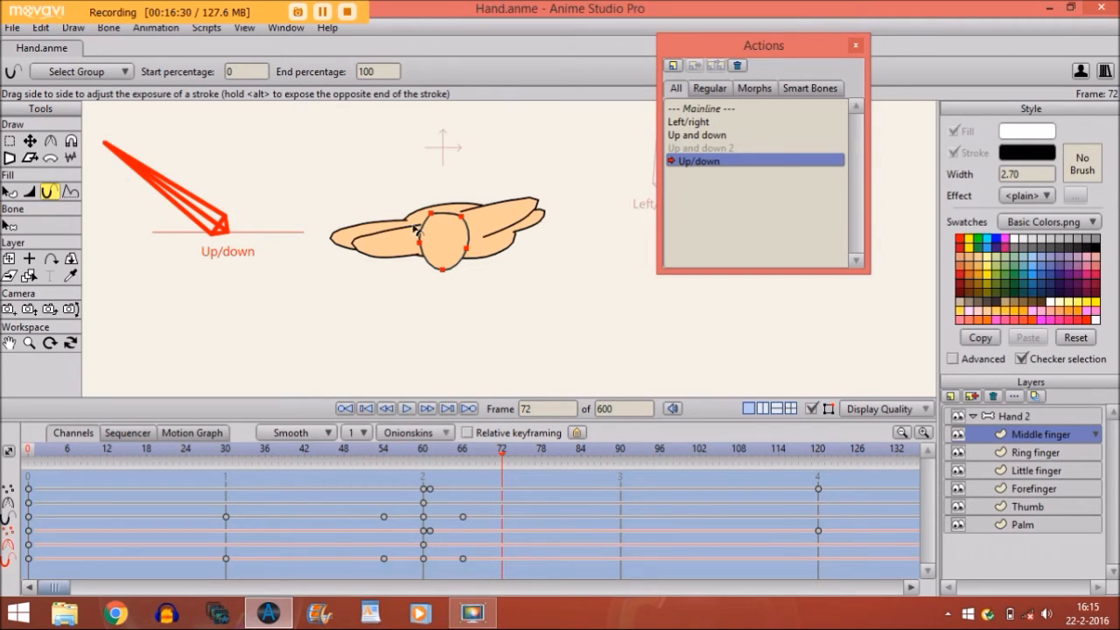
{"action": "left_click_drag", "start_coordinate": [384, 235], "coordinate": [408, 232]}
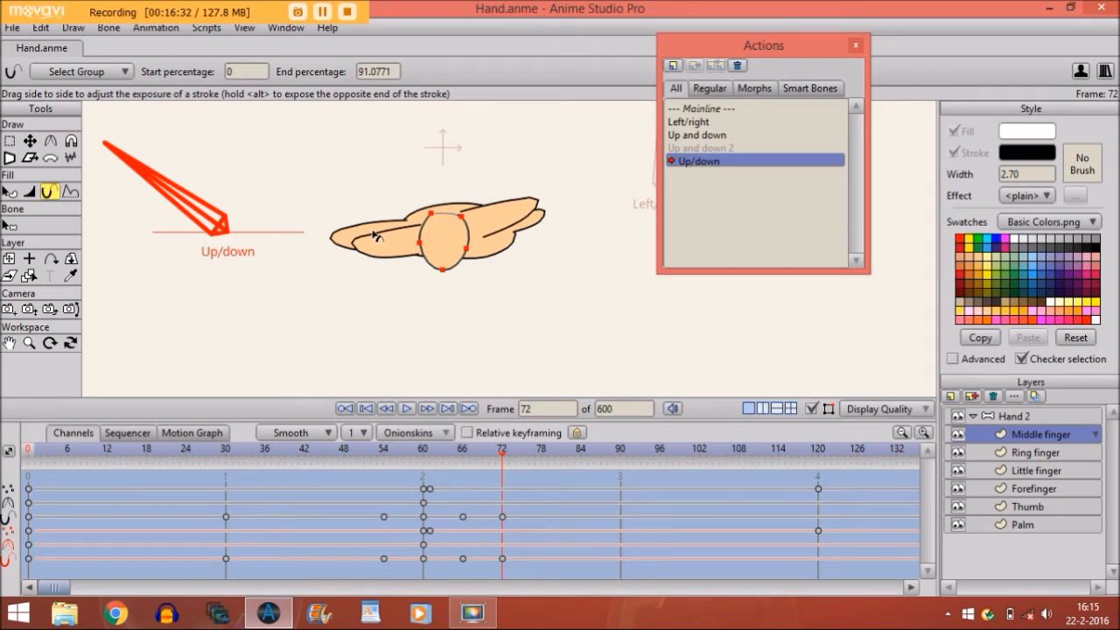
{"action": "left_click_drag", "start_coordinate": [368, 238], "coordinate": [375, 238]}
{"action": "left_click", "coordinate": [508, 452]}
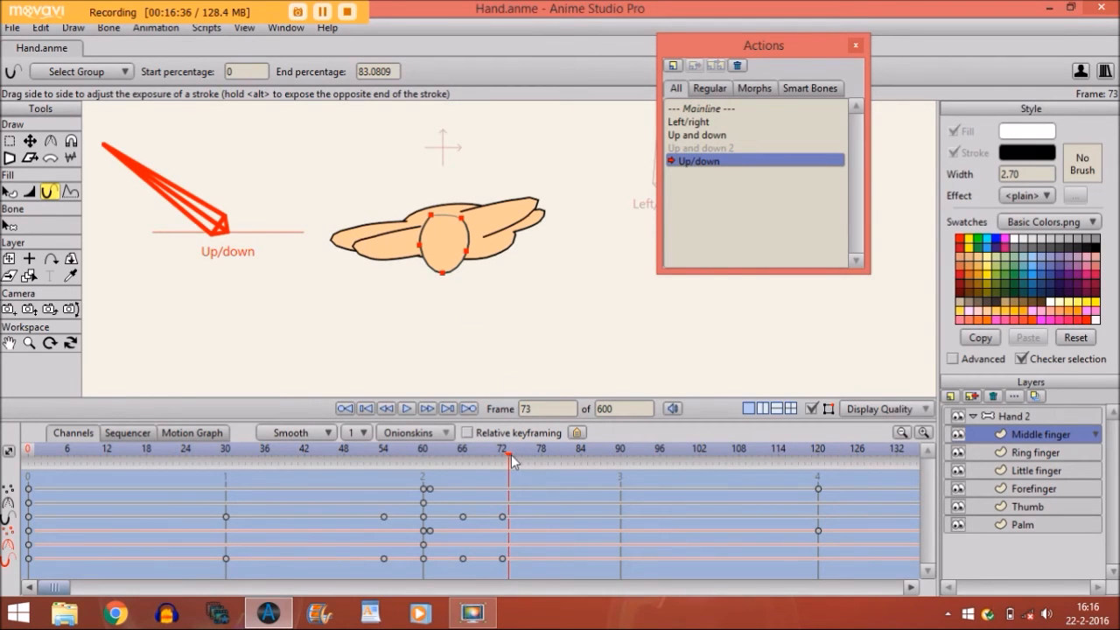
Step: At frame 66, shift the whole middle finger slightly downward over the palm
{"action": "mouse_move", "coordinate": [510, 460]}
{"action": "left_mouse_down"}
{"action": "mouse_move", "coordinate": [458, 461]}
{"action": "mouse_move", "coordinate": [541, 480]}
{"action": "mouse_move", "coordinate": [563, 509]}
{"action": "mouse_move", "coordinate": [438, 491]}
{"action": "mouse_move", "coordinate": [434, 466]}
{"action": "left_mouse_up"}
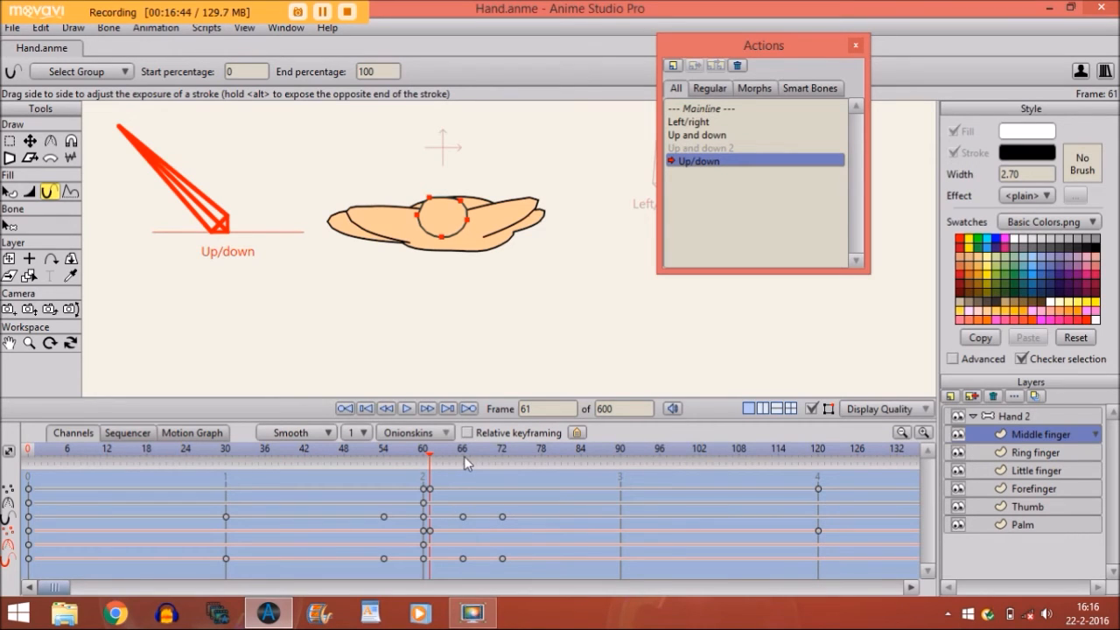
{"action": "left_click", "coordinate": [28, 343]}
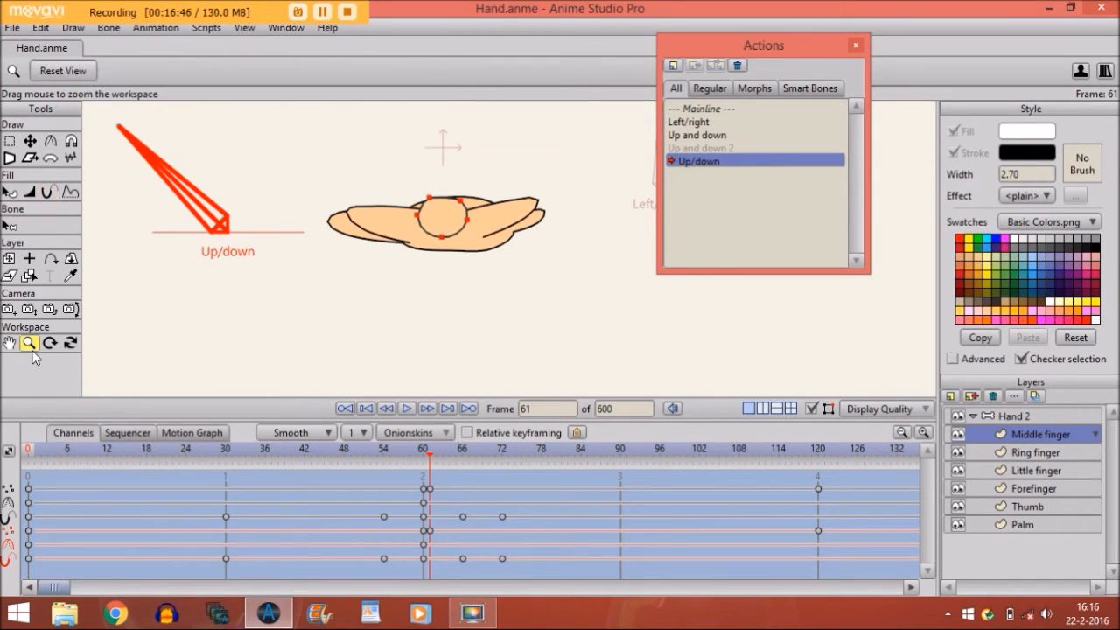
{"action": "mouse_move", "coordinate": [294, 268]}
{"action": "left_mouse_down"}
{"action": "mouse_move", "coordinate": [580, 327]}
{"action": "mouse_move", "coordinate": [293, 294]}
{"action": "left_mouse_up"}
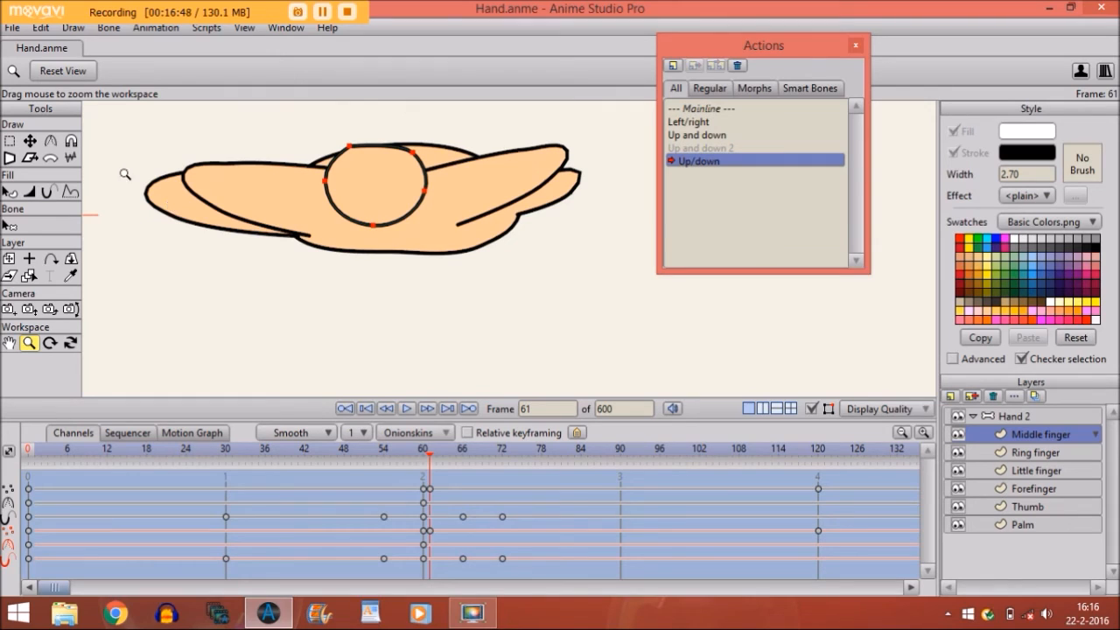
{"action": "left_click", "coordinate": [29, 140]}
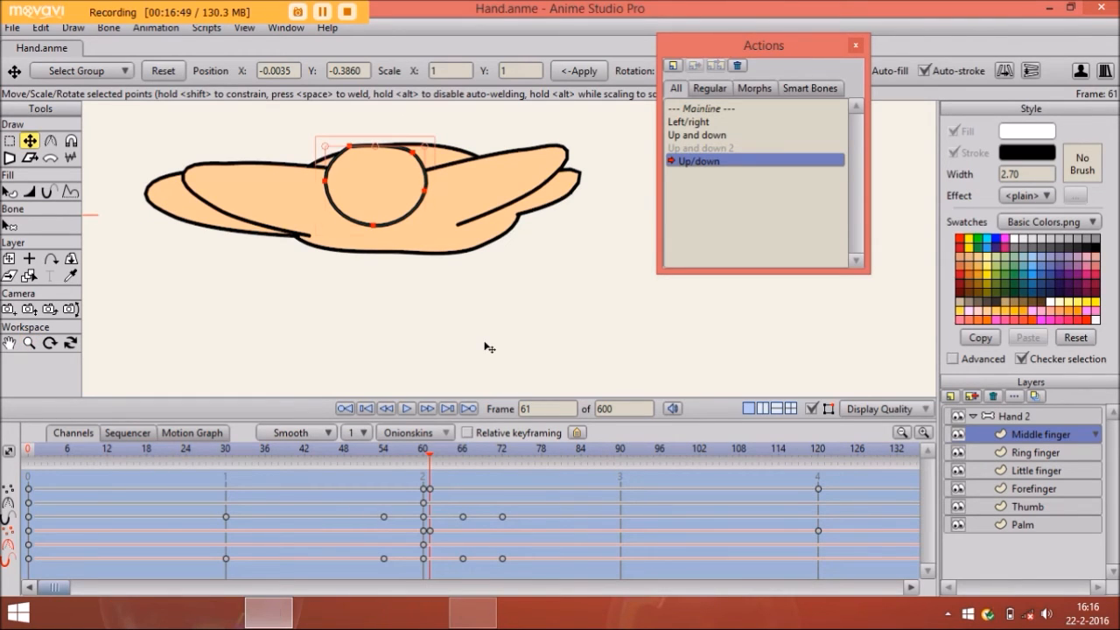
{"action": "left_click", "coordinate": [462, 454]}
{"action": "left_click_drag", "start_coordinate": [379, 214], "coordinate": [381, 235]}
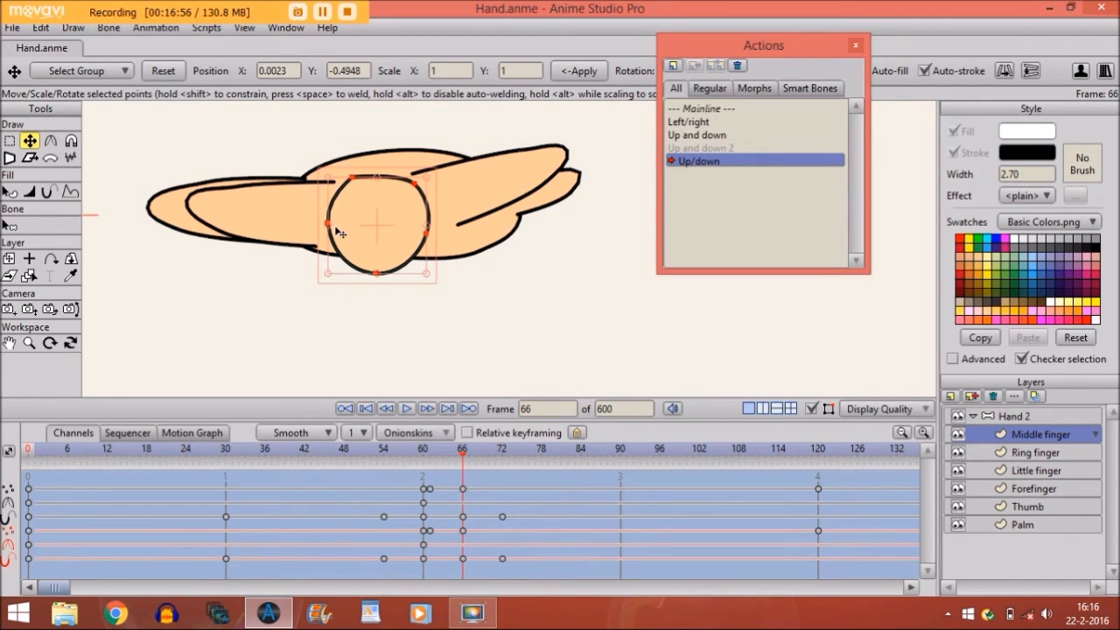
Step: At frame 120, reduce the curvature of the middle finger's outer base point to 0
{"action": "mouse_move", "coordinate": [468, 451]}
{"action": "left_mouse_down"}
{"action": "mouse_move", "coordinate": [616, 490]}
{"action": "mouse_move", "coordinate": [707, 492]}
{"action": "mouse_move", "coordinate": [818, 475]}
{"action": "left_mouse_up"}
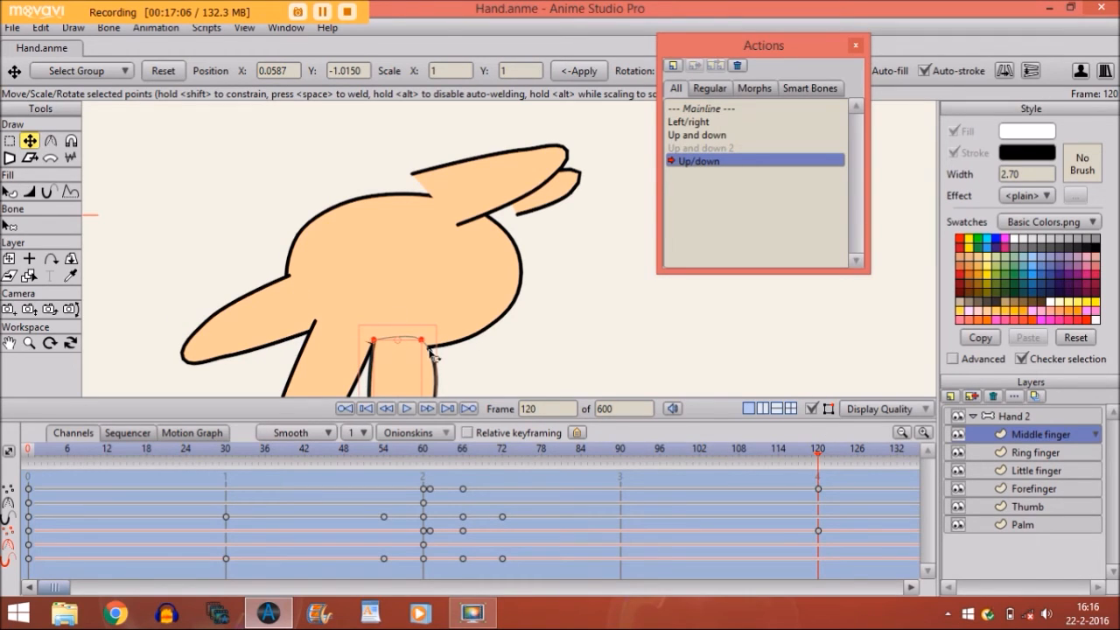
{"action": "left_click_drag", "start_coordinate": [426, 340], "coordinate": [423, 340]}
{"action": "left_click", "coordinate": [50, 141]}
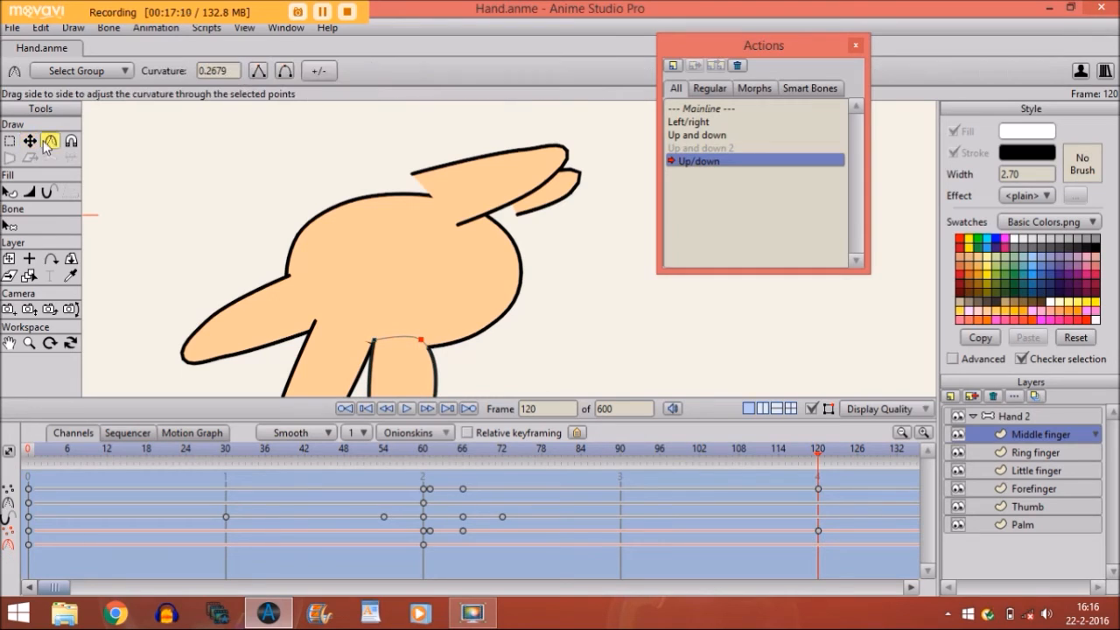
{"action": "left_click_drag", "start_coordinate": [429, 344], "coordinate": [63, 304]}
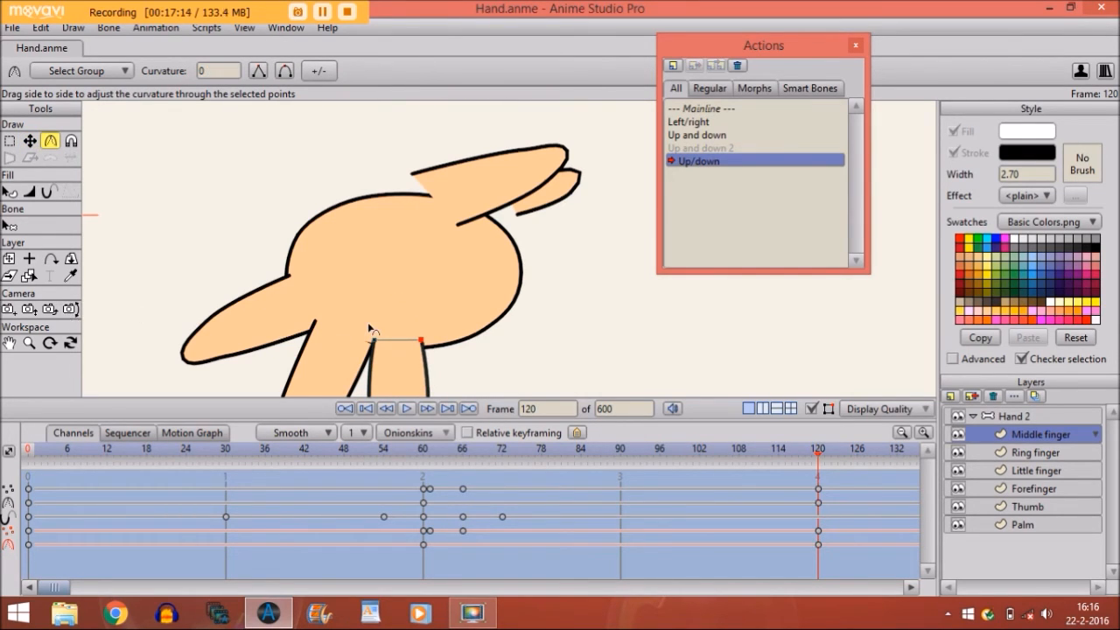
Step: Spread the middle finger's base points along the palm's edge and pull its tip points upward to shorten it at frame 120
{"action": "left_click", "coordinate": [9, 343]}
{"action": "left_click_drag", "start_coordinate": [251, 277], "coordinate": [247, 167]}
{"action": "left_click", "coordinate": [29, 140]}
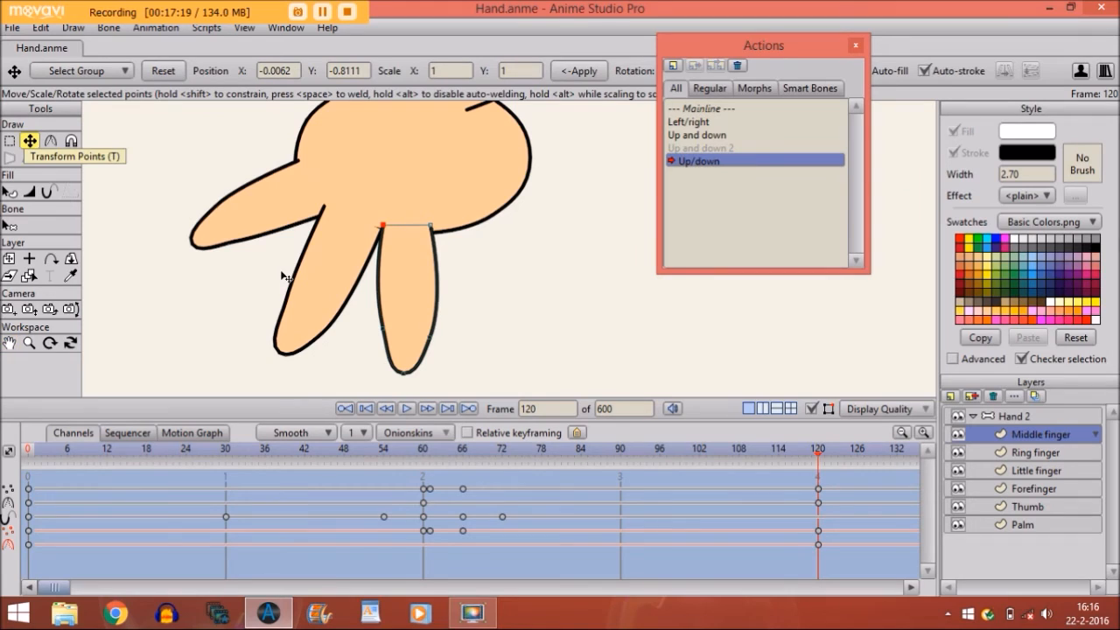
{"action": "left_click_drag", "start_coordinate": [387, 230], "coordinate": [434, 231]}
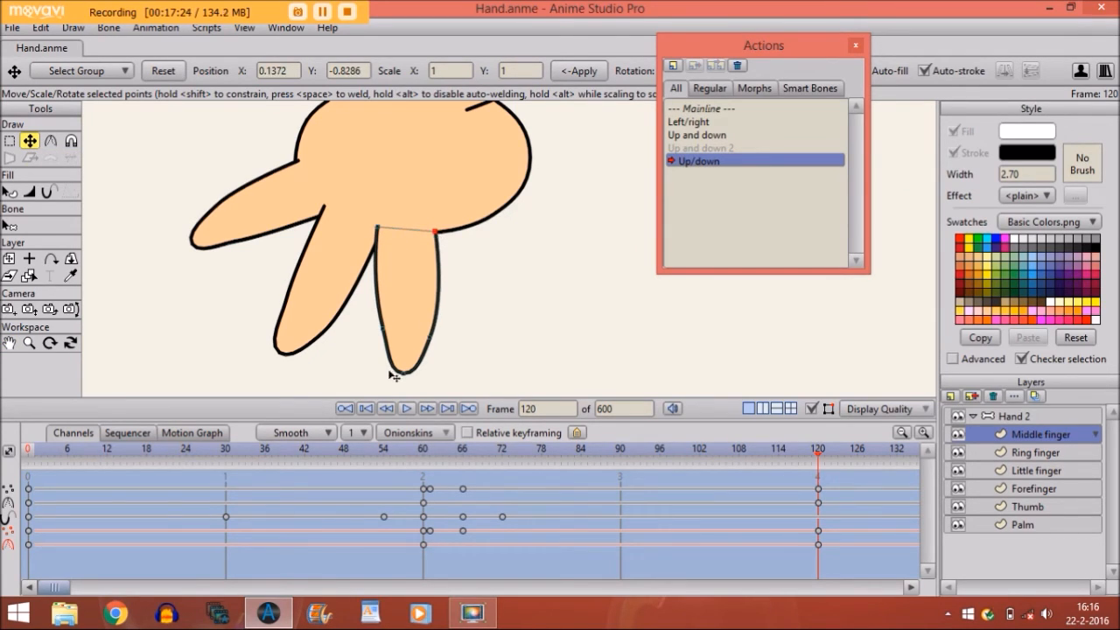
{"action": "left_click_drag", "start_coordinate": [398, 376], "coordinate": [430, 332]}
{"action": "left_click", "coordinate": [422, 352]}
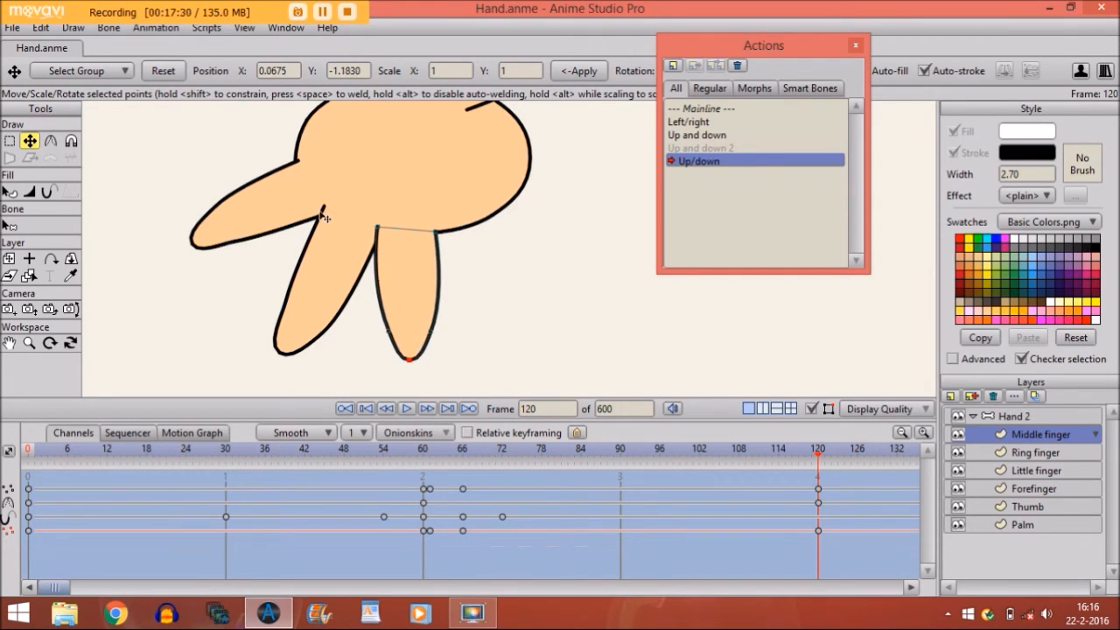
{"action": "left_click", "coordinate": [29, 342]}
{"action": "left_click_drag", "start_coordinate": [228, 300], "coordinate": [227, 332]}
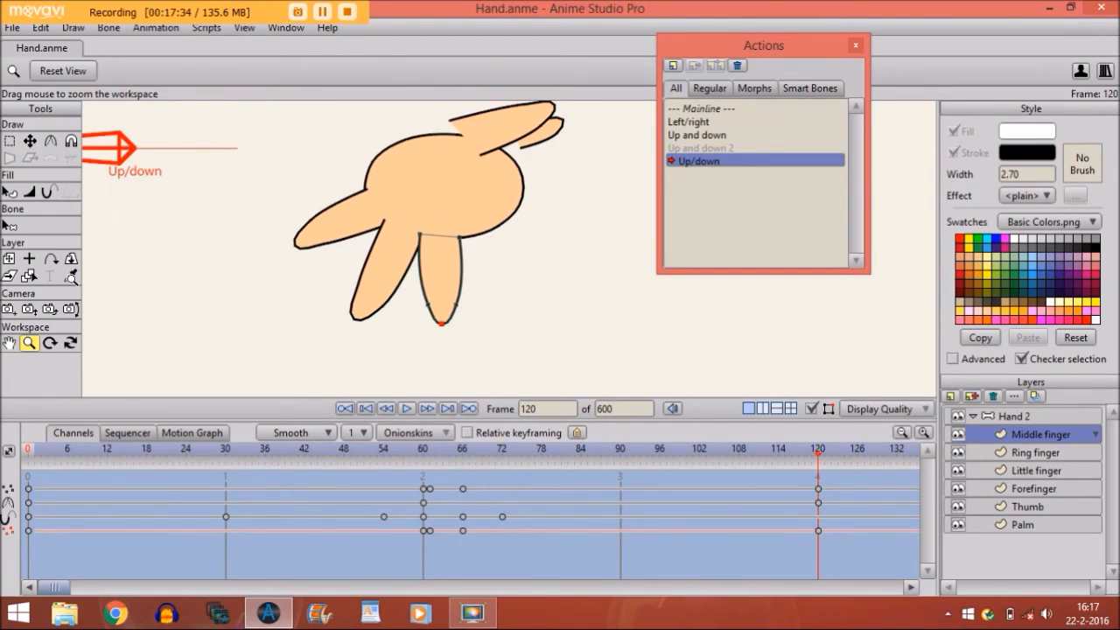
Step: At frame 120, reshape the ring finger to point downward from the palm's lower edge, just beside the middle finger
{"action": "left_click", "coordinate": [1016, 455]}
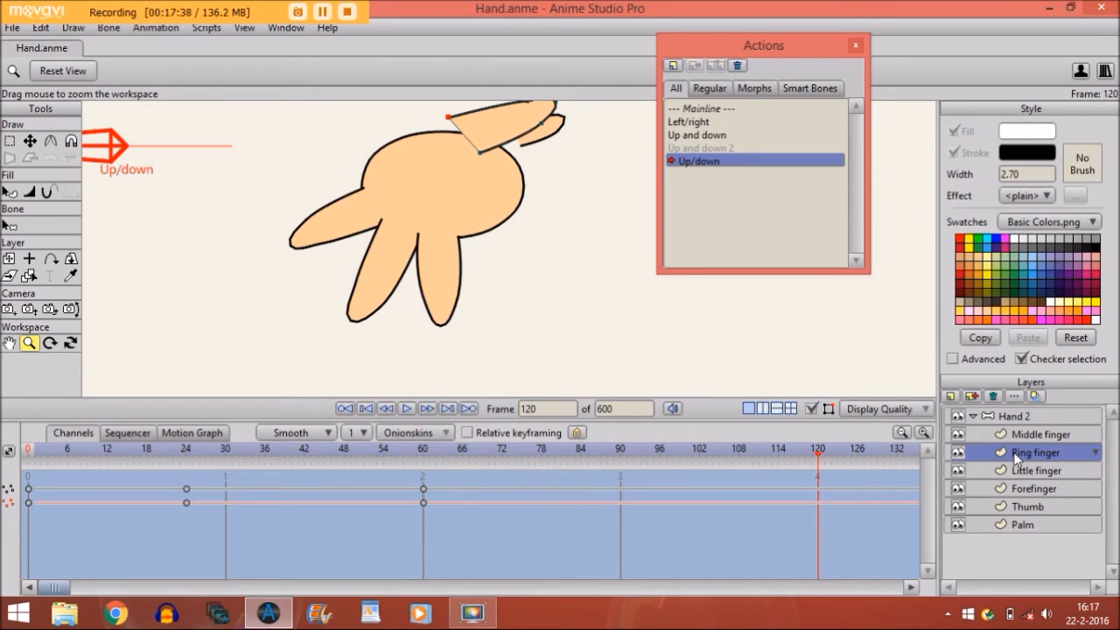
{"action": "key", "text": "F9"}
{"action": "left_click", "coordinate": [29, 142]}
{"action": "left_click_drag", "start_coordinate": [480, 142], "coordinate": [492, 247]}
{"action": "left_click_drag", "start_coordinate": [501, 211], "coordinate": [502, 230]}
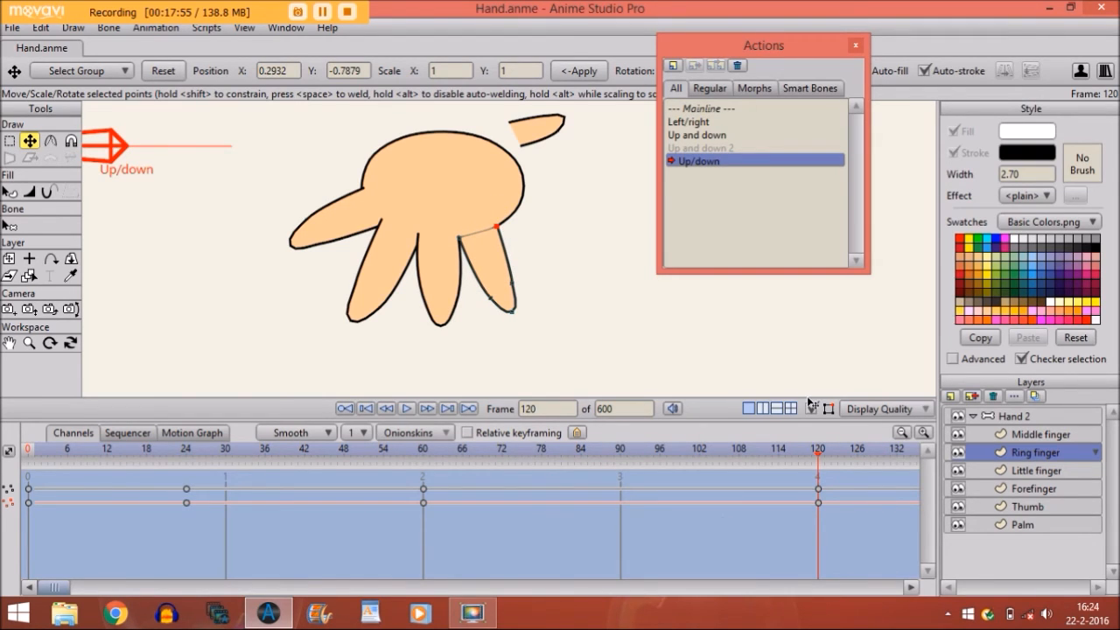
Step: Scrub around frame 120 with the overlays hidden, and nudge the ring finger's inner base point up against the middle finger
{"action": "mouse_move", "coordinate": [817, 457]}
{"action": "left_mouse_down"}
{"action": "mouse_move", "coordinate": [818, 473]}
{"action": "mouse_move", "coordinate": [818, 458]}
{"action": "left_mouse_up"}
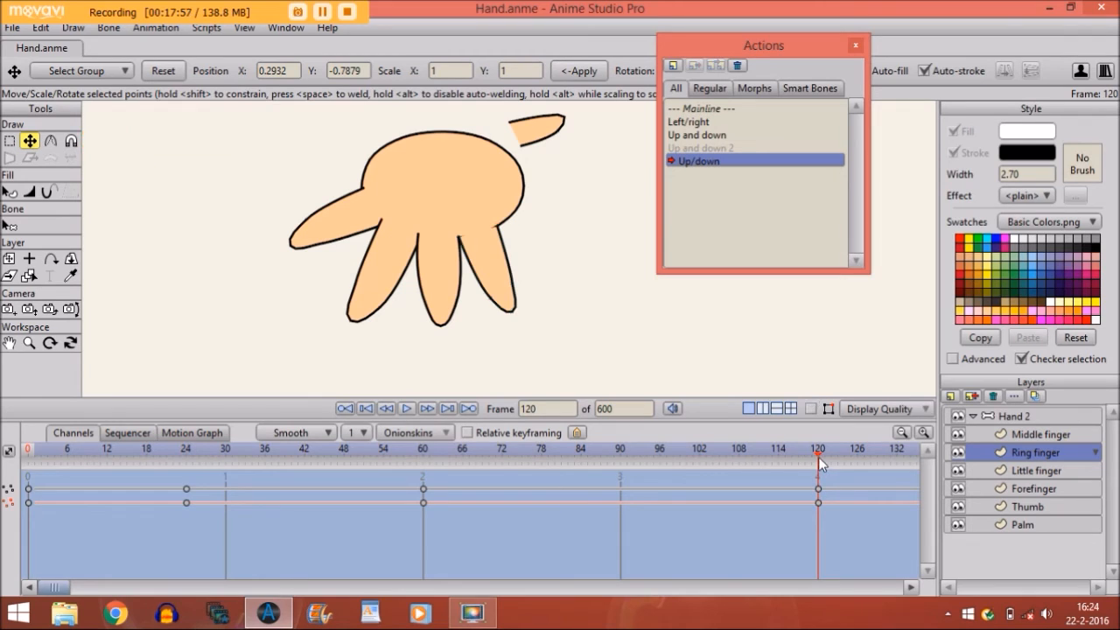
{"action": "left_click_drag", "start_coordinate": [753, 448], "coordinate": [821, 545]}
{"action": "left_click", "coordinate": [812, 409]}
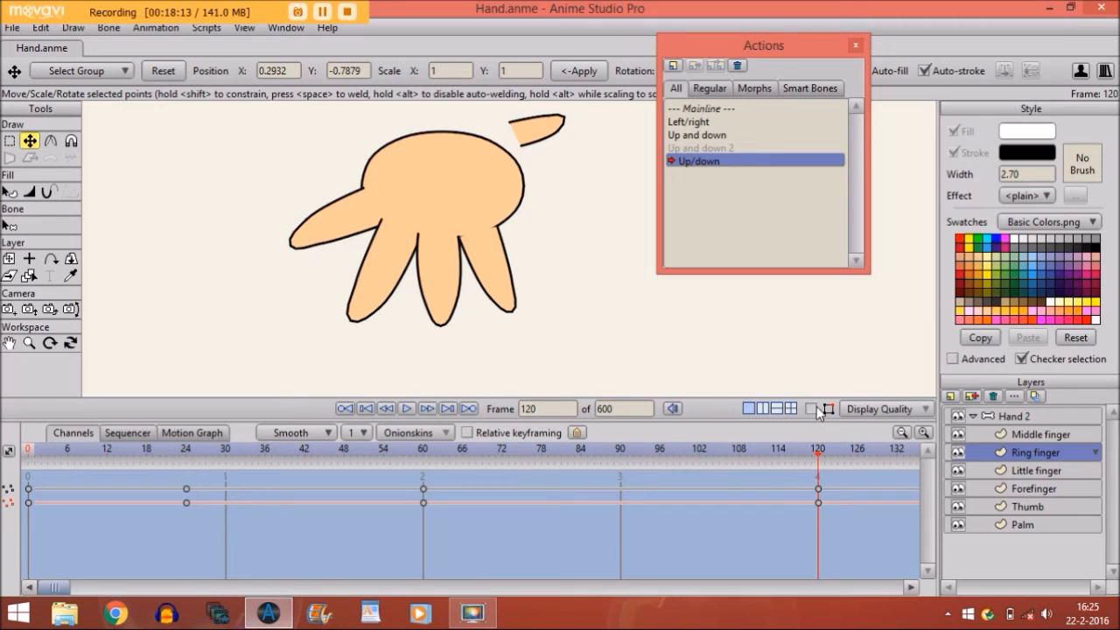
{"action": "left_click", "coordinate": [455, 233]}
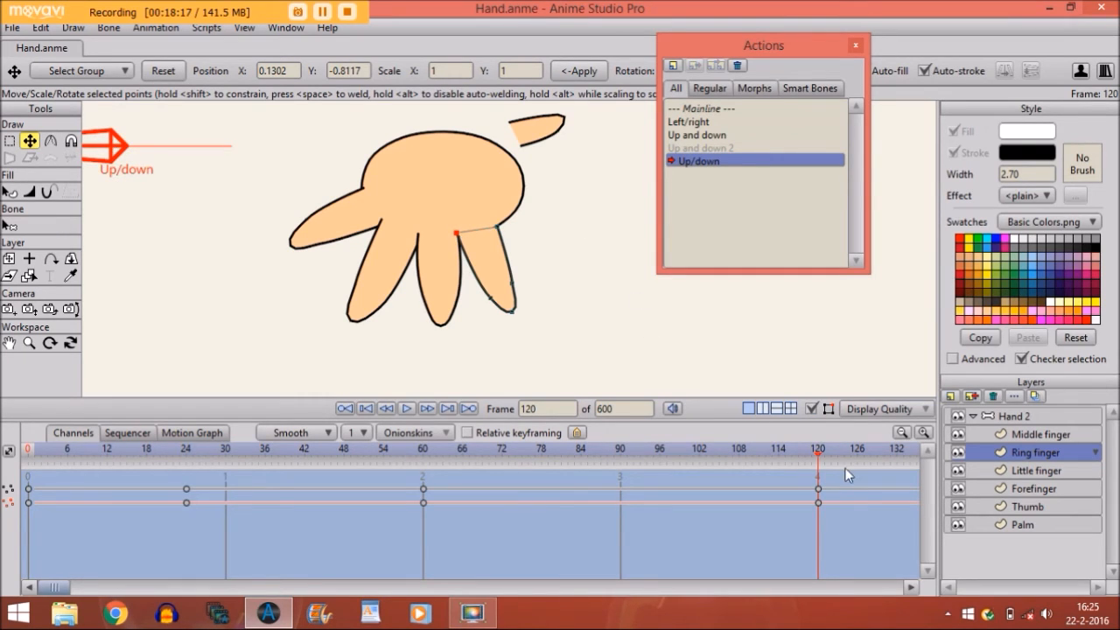
Step: At frame 120, swing the little finger down beside the ring finger and extend its tip points slightly down and outward
{"action": "left_click", "coordinate": [1019, 470]}
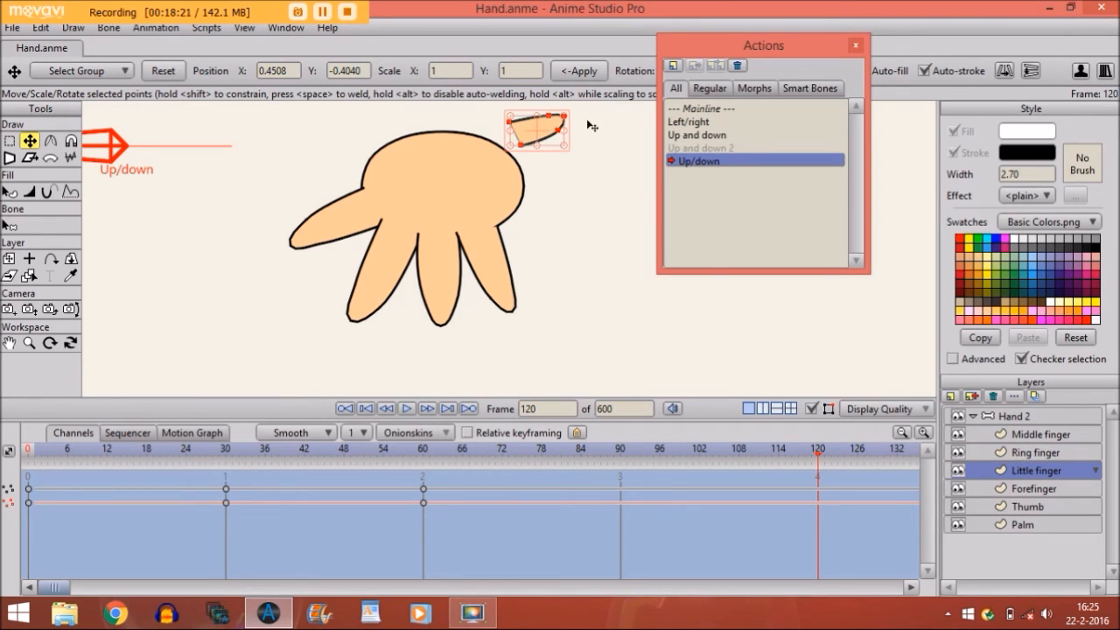
{"action": "left_click_drag", "start_coordinate": [543, 137], "coordinate": [522, 256]}
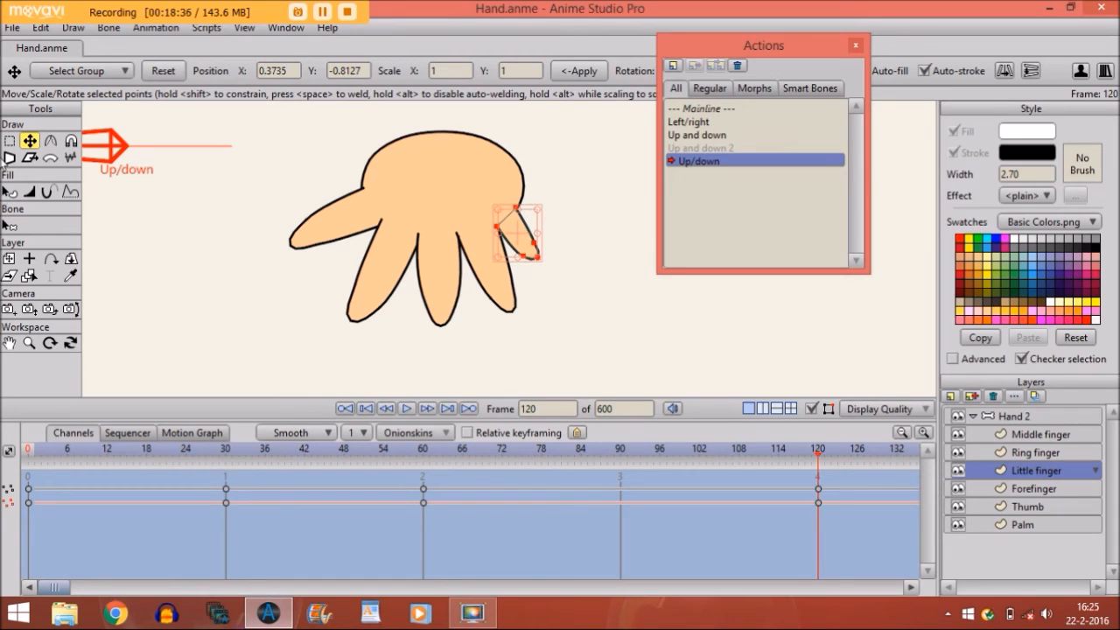
{"action": "left_click", "coordinate": [8, 141]}
{"action": "left_click_drag", "start_coordinate": [508, 238], "coordinate": [562, 279]}
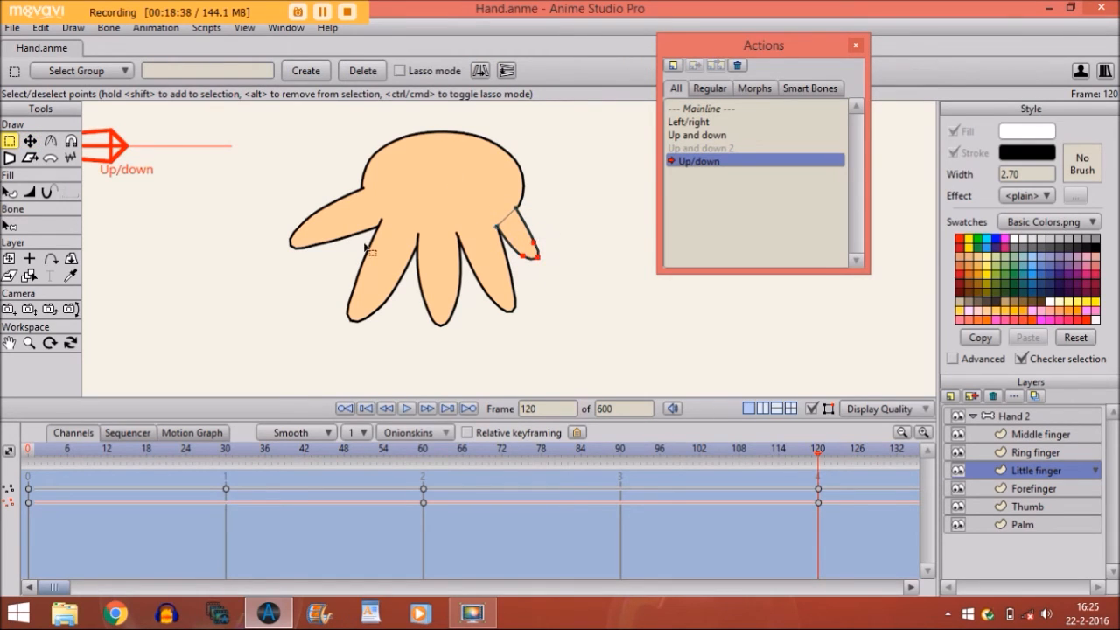
{"action": "left_click", "coordinate": [30, 142]}
{"action": "mouse_move", "coordinate": [533, 262]}
{"action": "left_mouse_down"}
{"action": "mouse_move", "coordinate": [540, 269]}
{"action": "mouse_move", "coordinate": [549, 250]}
{"action": "mouse_move", "coordinate": [542, 262]}
{"action": "left_mouse_up"}
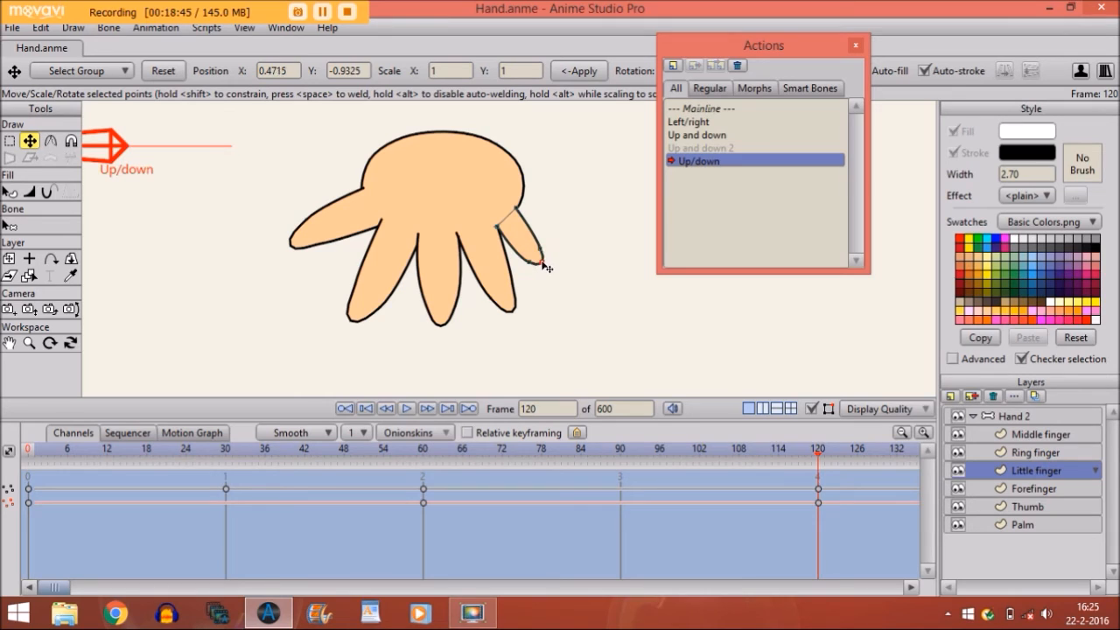
Step: At frame 90, shift the little finger's base points inward toward the ring finger, keeping its tip about in place
{"action": "left_click", "coordinate": [812, 408]}
{"action": "left_click_drag", "start_coordinate": [816, 451], "coordinate": [619, 402]}
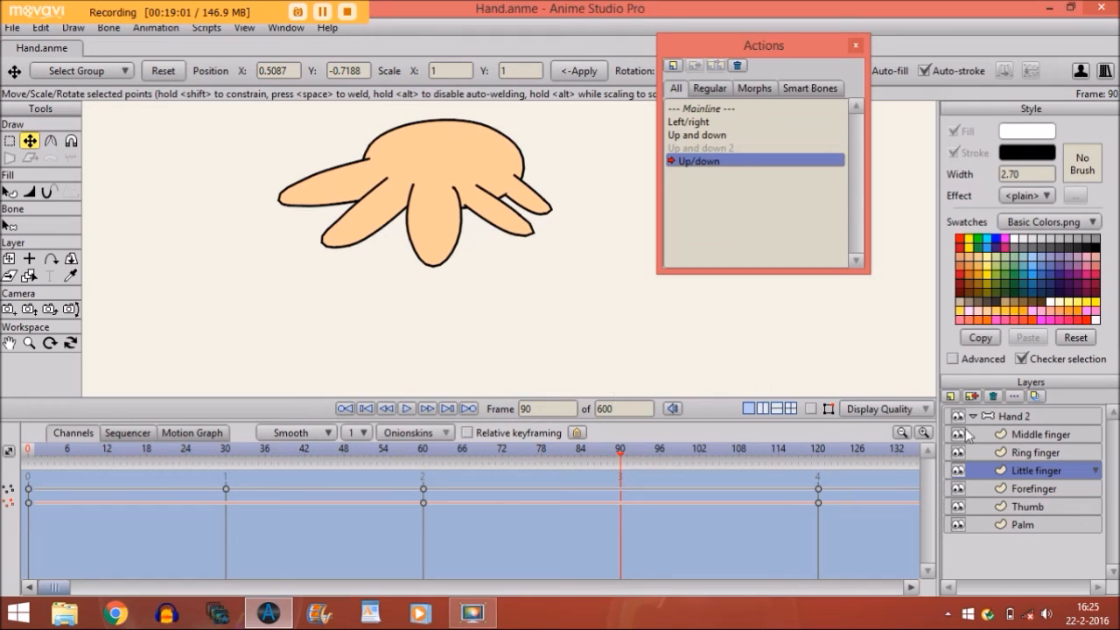
{"action": "left_click", "coordinate": [810, 408]}
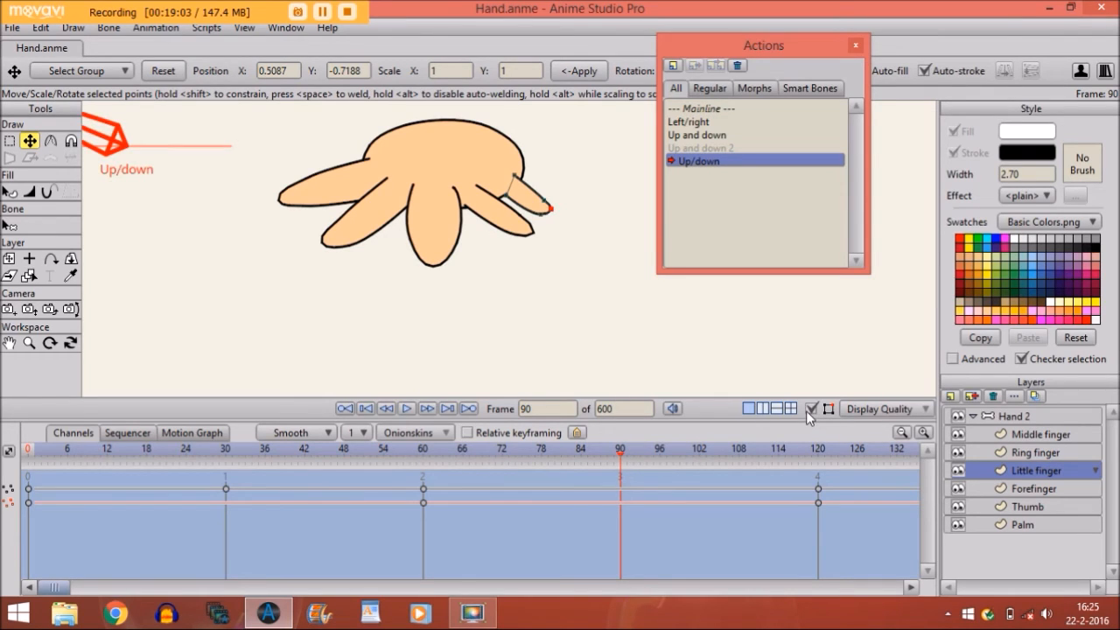
{"action": "mouse_move", "coordinate": [506, 196]}
{"action": "left_mouse_down"}
{"action": "mouse_move", "coordinate": [492, 197]}
{"action": "mouse_move", "coordinate": [513, 179]}
{"action": "mouse_move", "coordinate": [525, 196]}
{"action": "left_mouse_up"}
{"action": "left_click", "coordinate": [530, 197]}
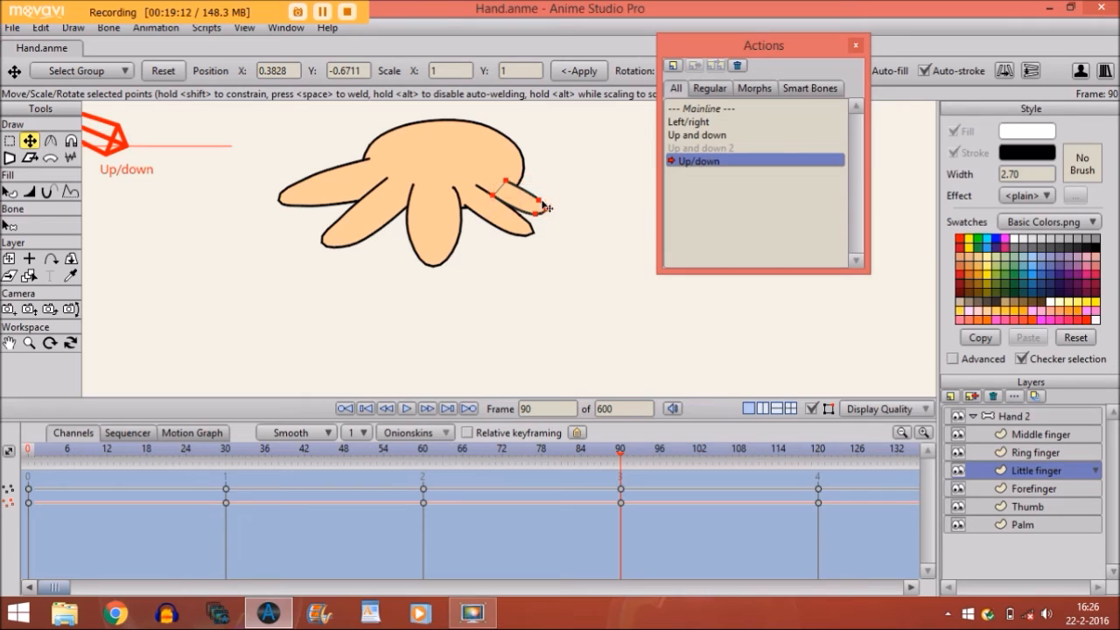
{"action": "left_click", "coordinate": [542, 205]}
{"action": "left_click", "coordinate": [562, 186]}
{"action": "left_click", "coordinate": [508, 195]}
{"action": "left_click_drag", "start_coordinate": [512, 197], "coordinate": [517, 200]}
{"action": "left_click", "coordinate": [593, 247]}
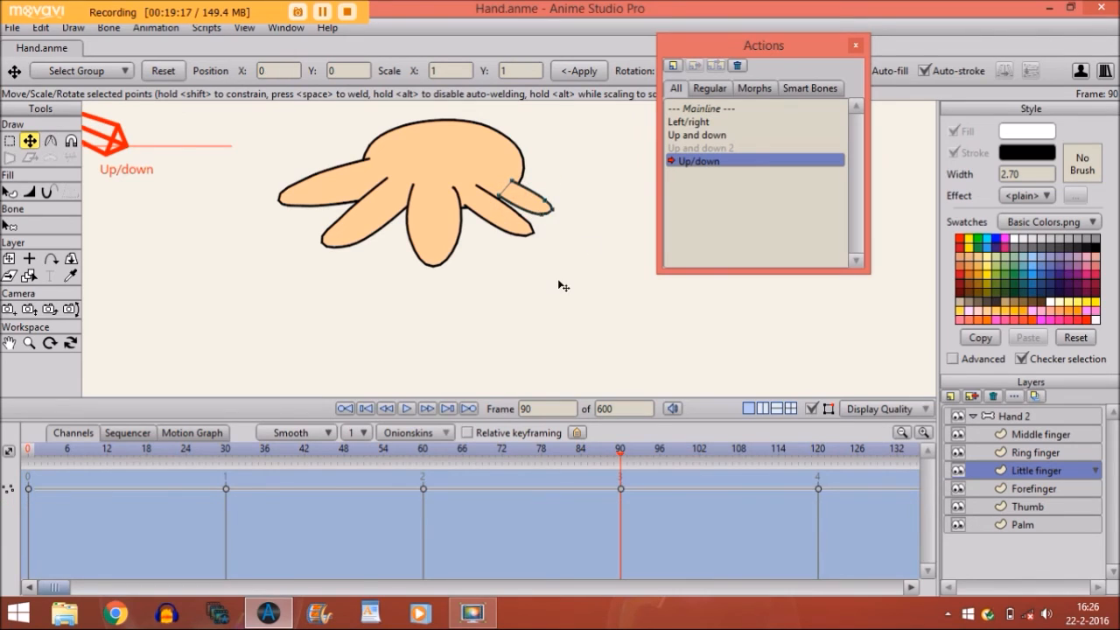
Step: Scrub back from frame 120 to frame 102 and nudge the little finger's inner base point toward the ring finger
{"action": "left_click_drag", "start_coordinate": [420, 448], "coordinate": [829, 494]}
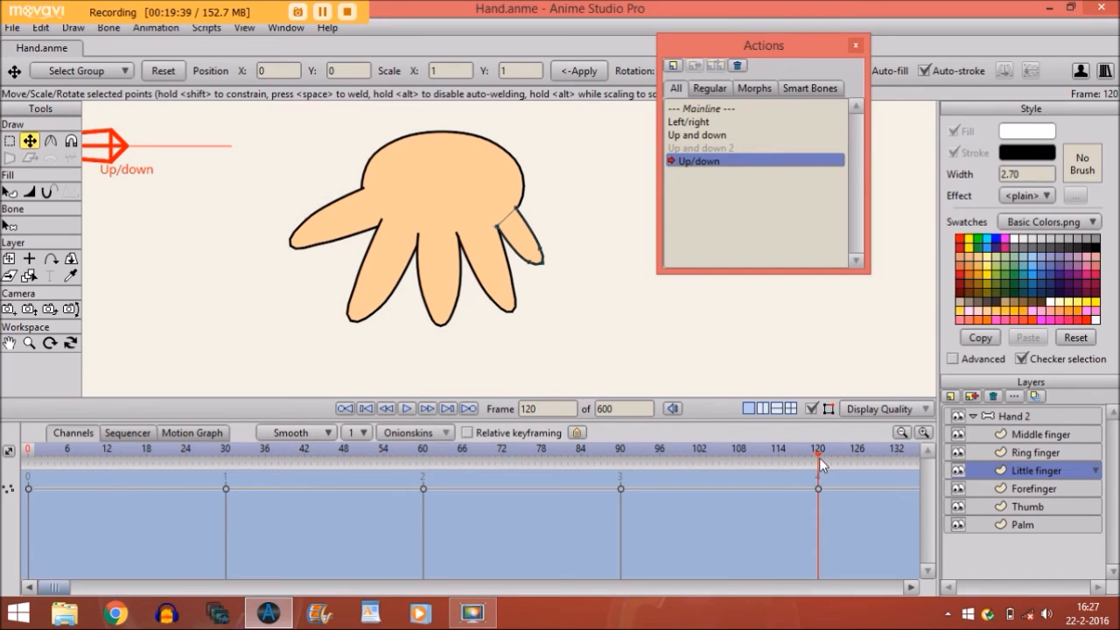
{"action": "left_click_drag", "start_coordinate": [817, 459], "coordinate": [699, 457]}
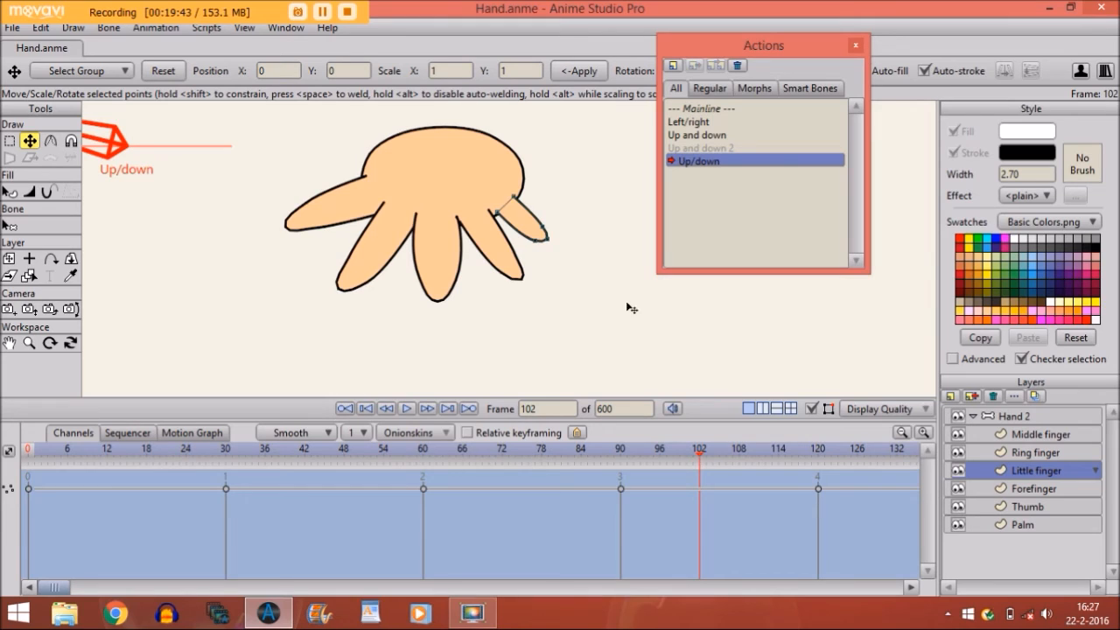
{"action": "left_click", "coordinate": [495, 212]}
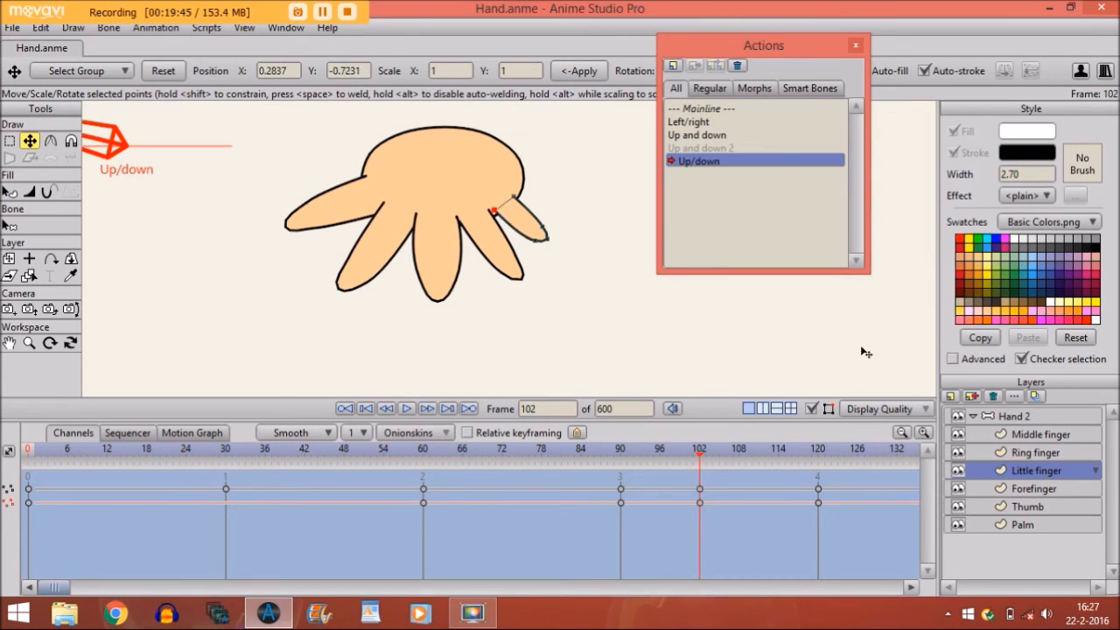
Step: At frame 102, move the ring finger's outer base point toward the little finger and adjust the point on its inner edge
{"action": "left_click", "coordinate": [1031, 450]}
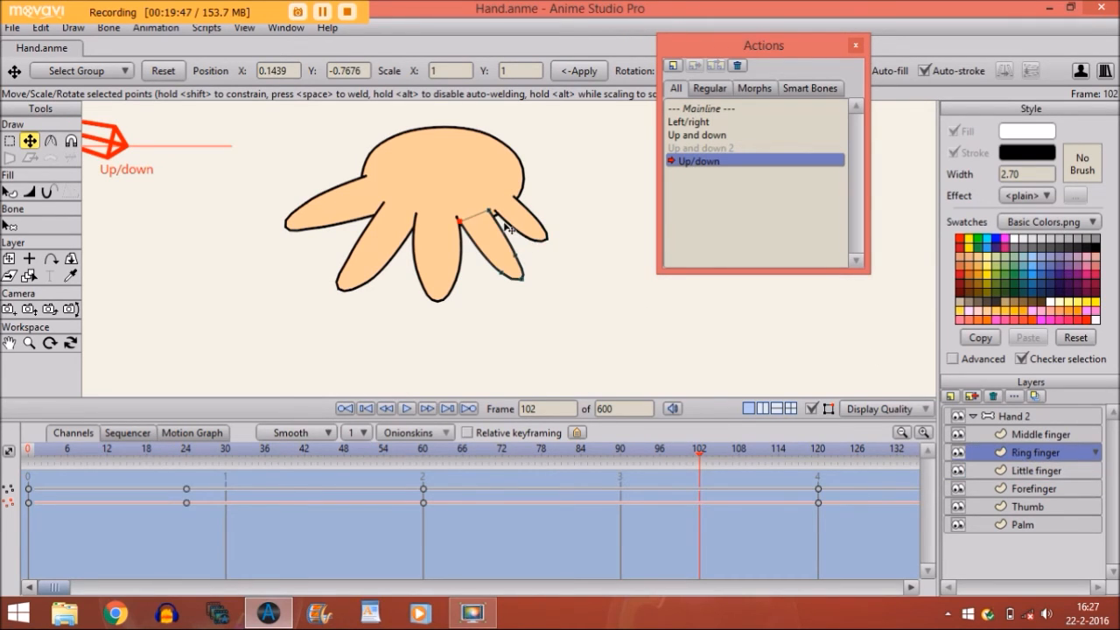
{"action": "left_click_drag", "start_coordinate": [495, 214], "coordinate": [502, 218]}
{"action": "left_click_drag", "start_coordinate": [512, 268], "coordinate": [503, 262]}
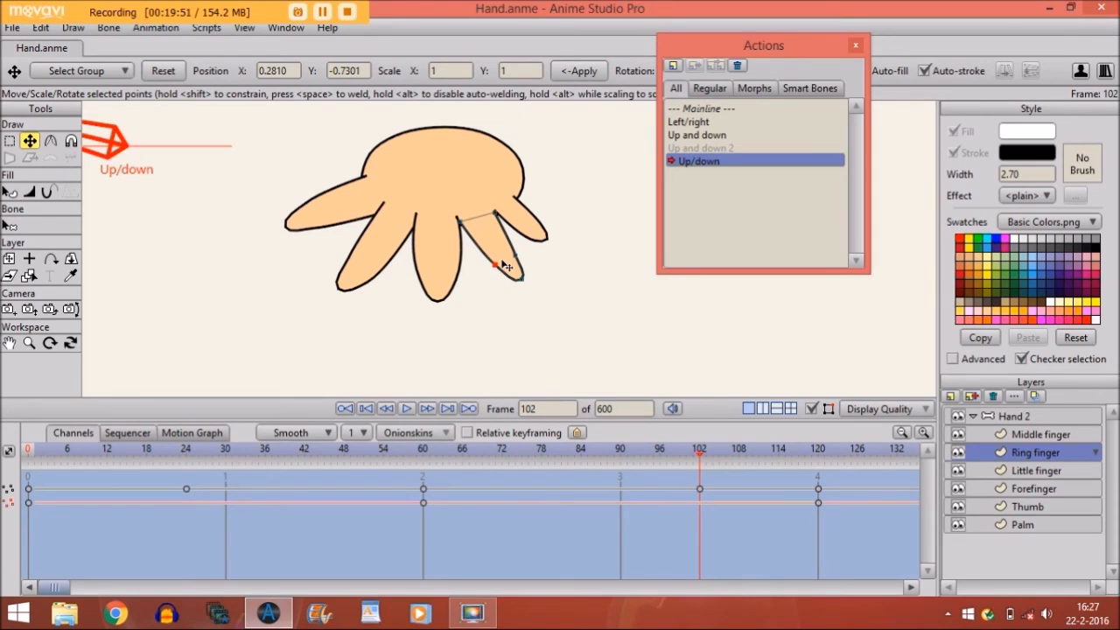
{"action": "left_click_drag", "start_coordinate": [436, 453], "coordinate": [699, 511]}
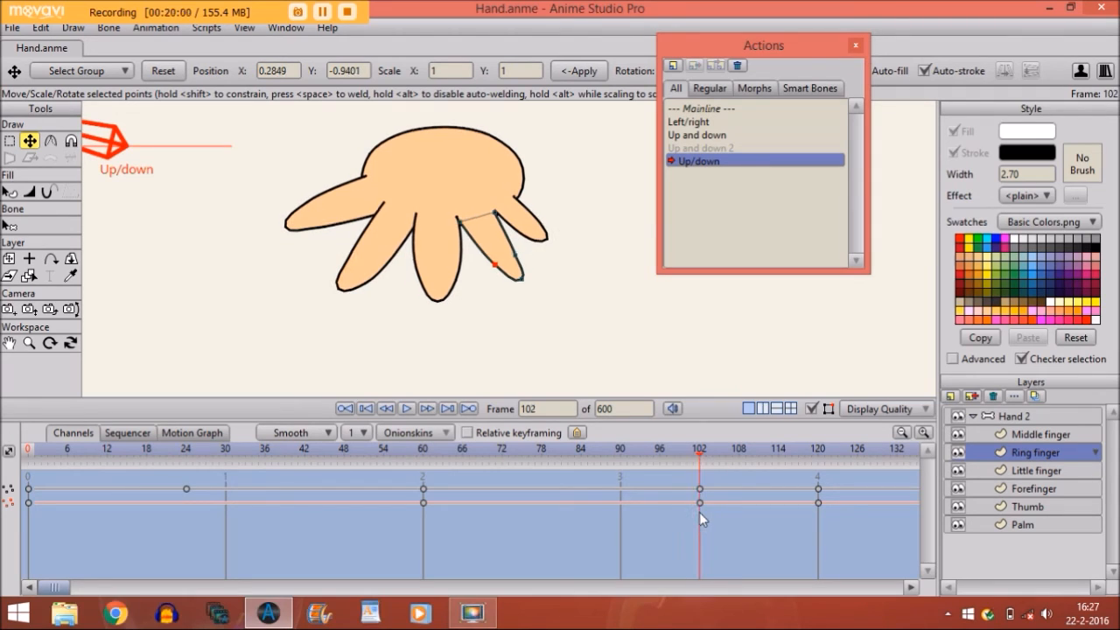
Step: Scrub the motion around frame 102 and fine-tune the little finger's inner base point at that frame
{"action": "left_click", "coordinate": [971, 473]}
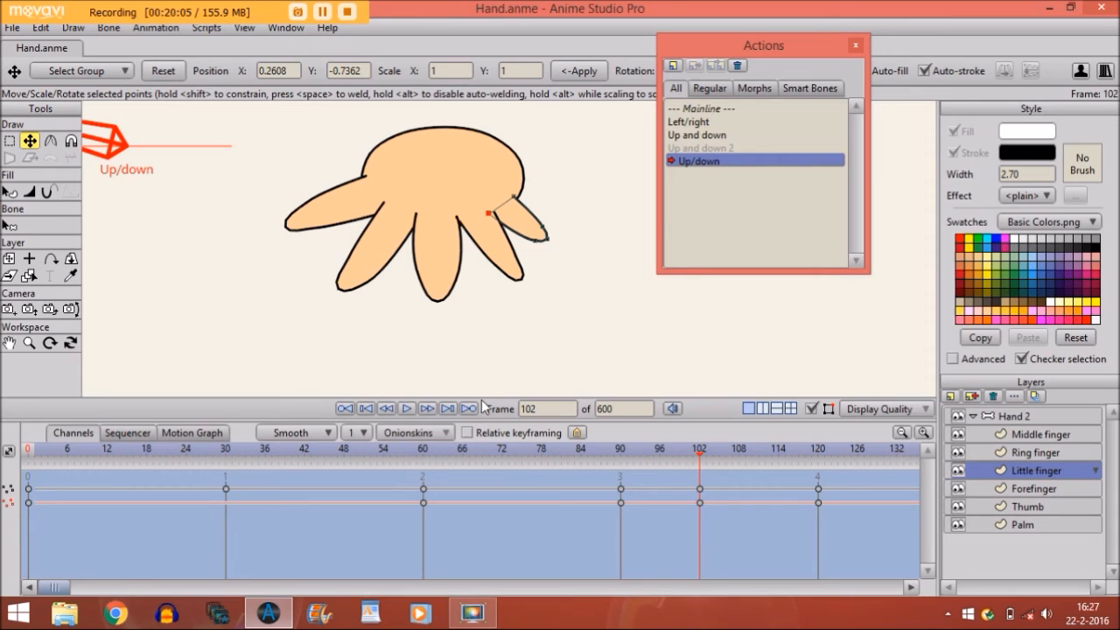
{"action": "left_click_drag", "start_coordinate": [430, 448], "coordinate": [713, 489]}
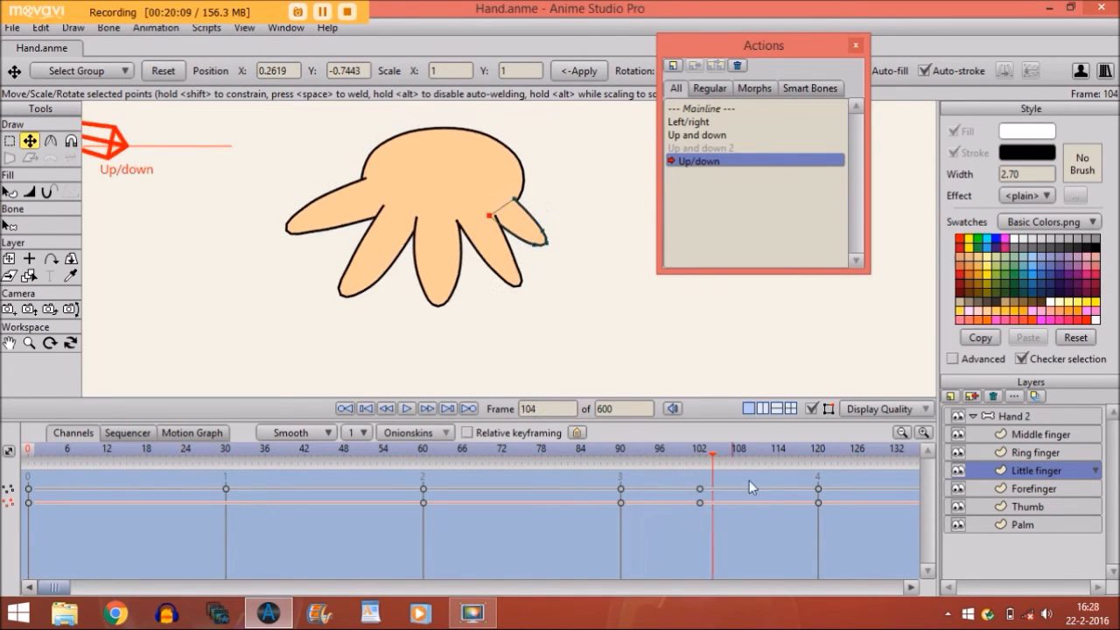
{"action": "left_click", "coordinate": [811, 410]}
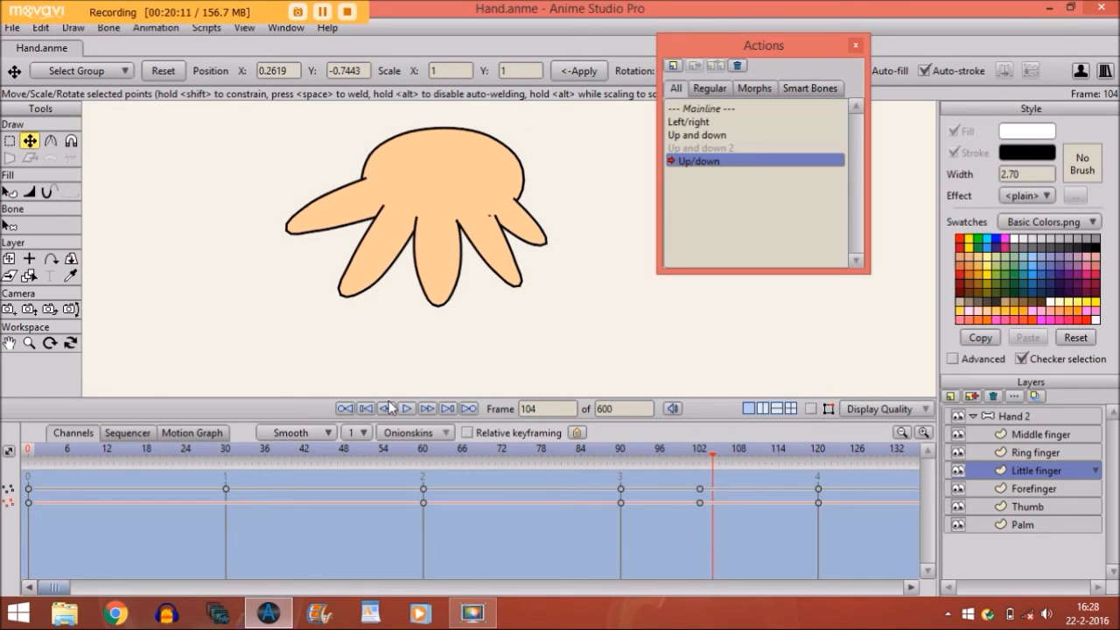
{"action": "left_click", "coordinate": [701, 452]}
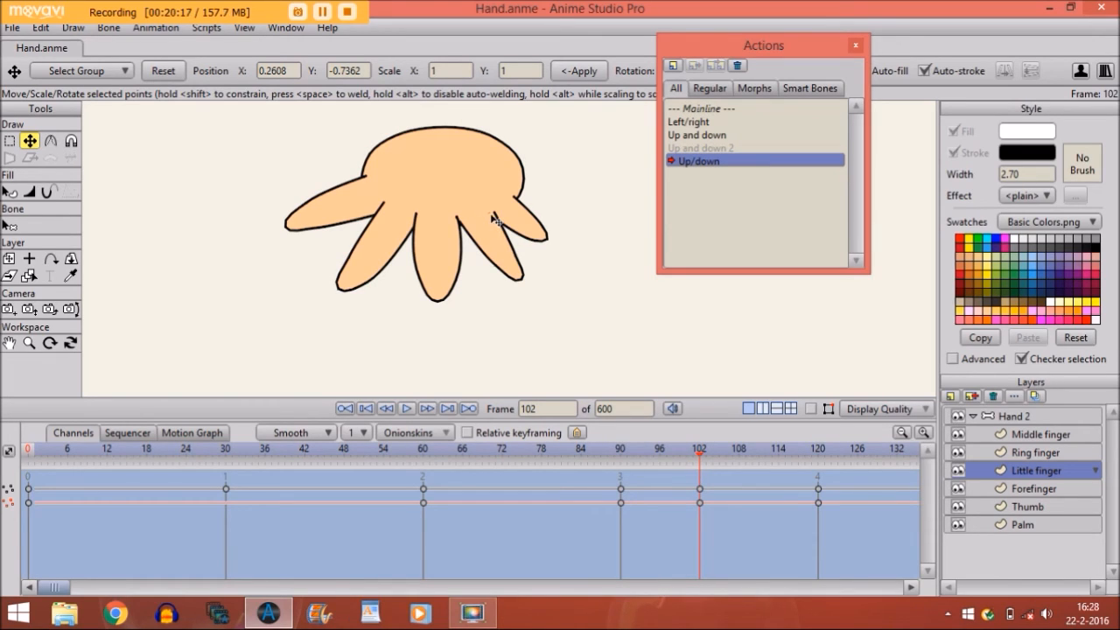
{"action": "left_click_drag", "start_coordinate": [491, 215], "coordinate": [494, 218]}
Step: Scrub through the Up/down action to check the hand's motion, with the whole hand in view
{"action": "left_click_drag", "start_coordinate": [413, 454], "coordinate": [619, 563]}
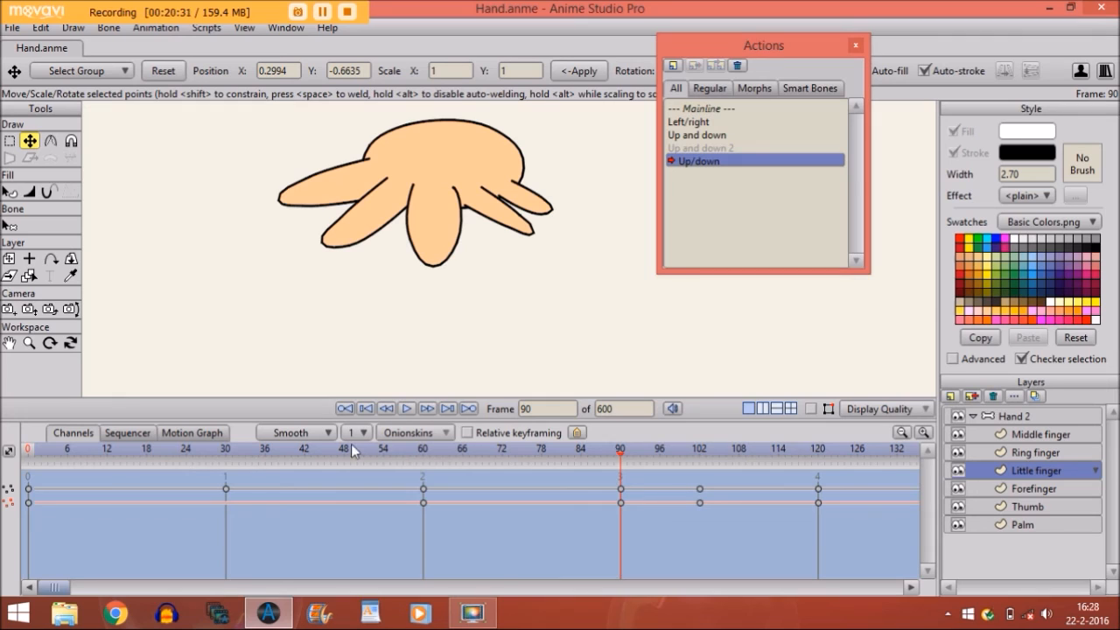
{"action": "left_click", "coordinate": [54, 450]}
{"action": "left_click_drag", "start_coordinate": [52, 448], "coordinate": [492, 510]}
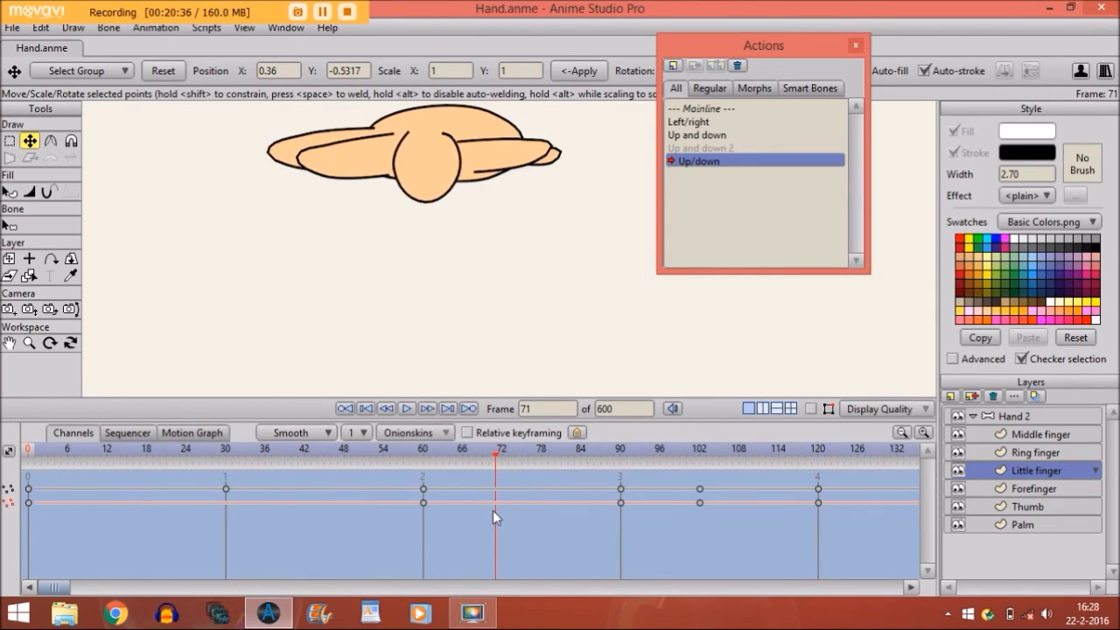
{"action": "left_click", "coordinate": [9, 342]}
{"action": "left_click_drag", "start_coordinate": [307, 283], "coordinate": [303, 364]}
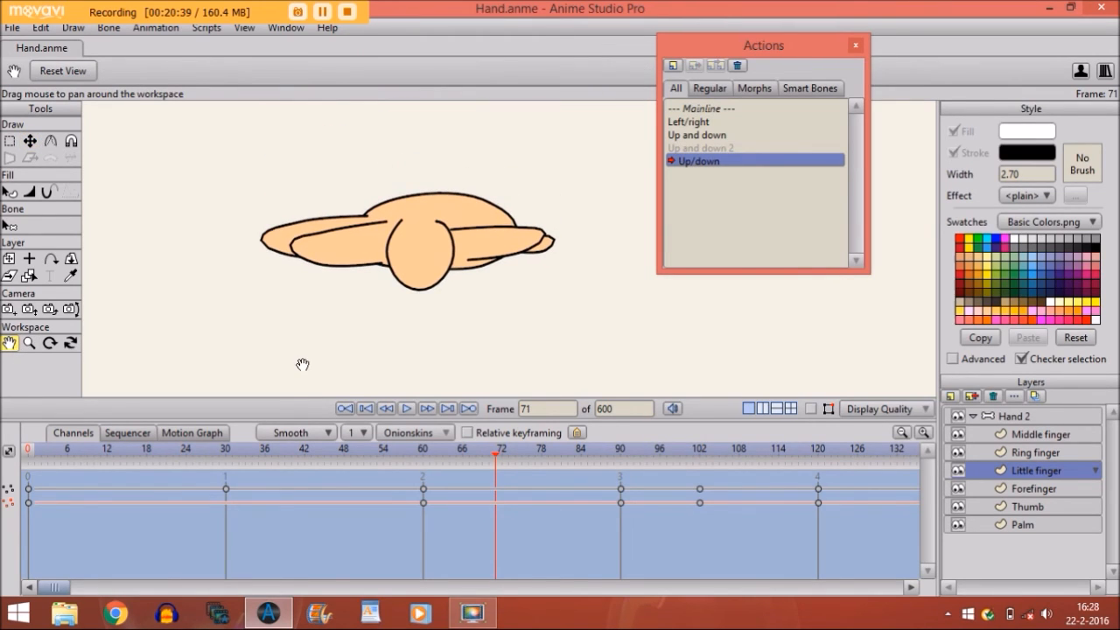
Step: At frame 30, lower the palm's upper point beneath the middle finger and nudge its outer point near the little finger outward
{"action": "left_click_drag", "start_coordinate": [47, 468], "coordinate": [217, 479]}
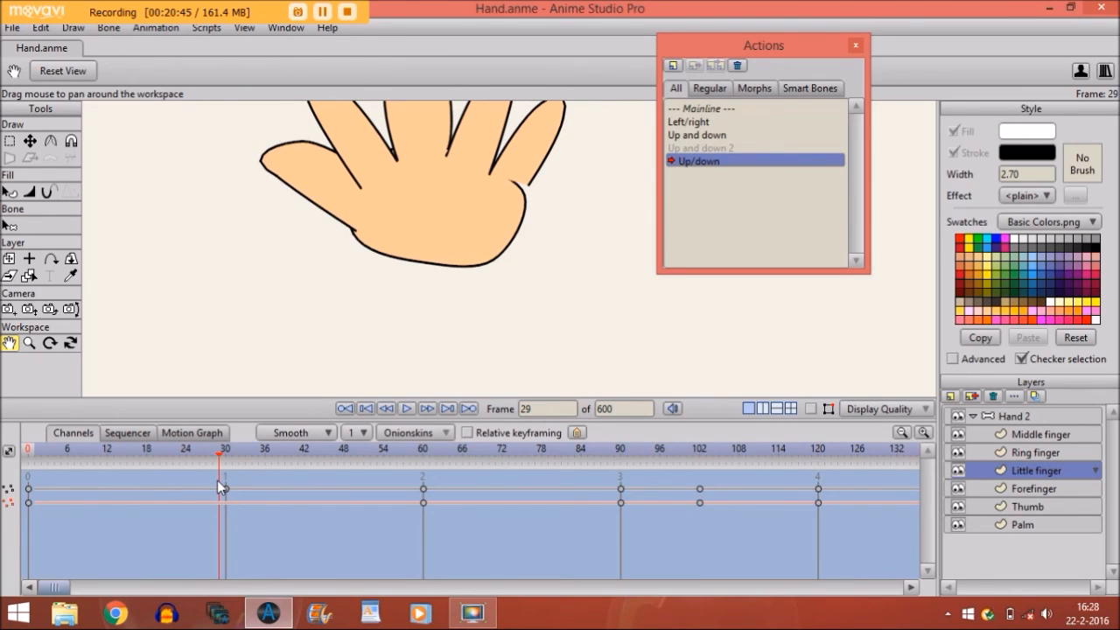
{"action": "left_click_drag", "start_coordinate": [217, 479], "coordinate": [221, 481]}
{"action": "left_click", "coordinate": [226, 456]}
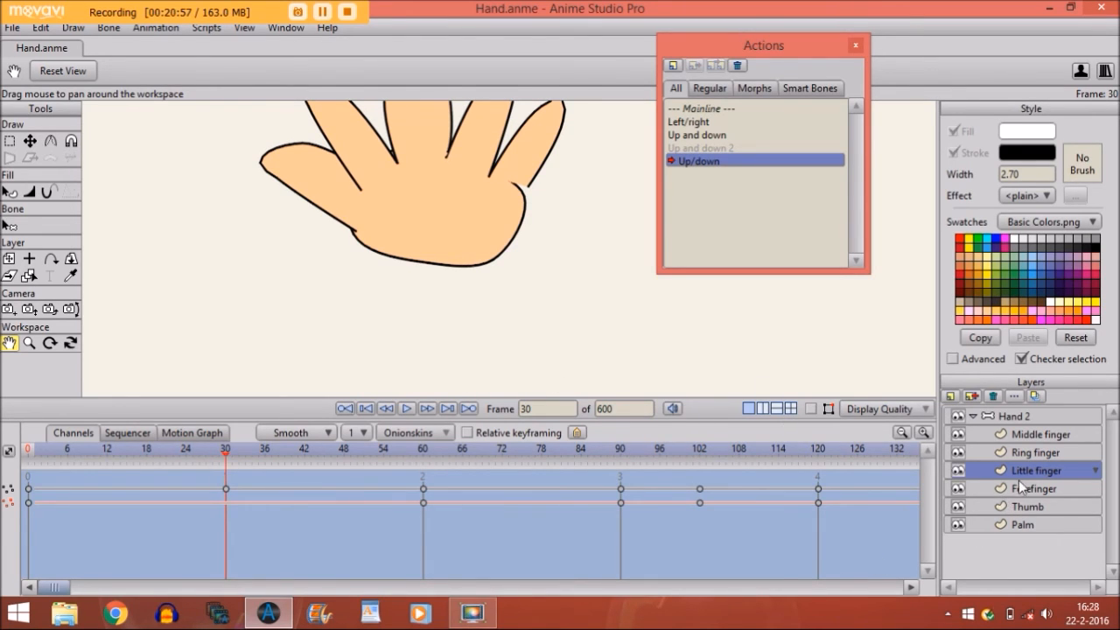
{"action": "left_click", "coordinate": [994, 523]}
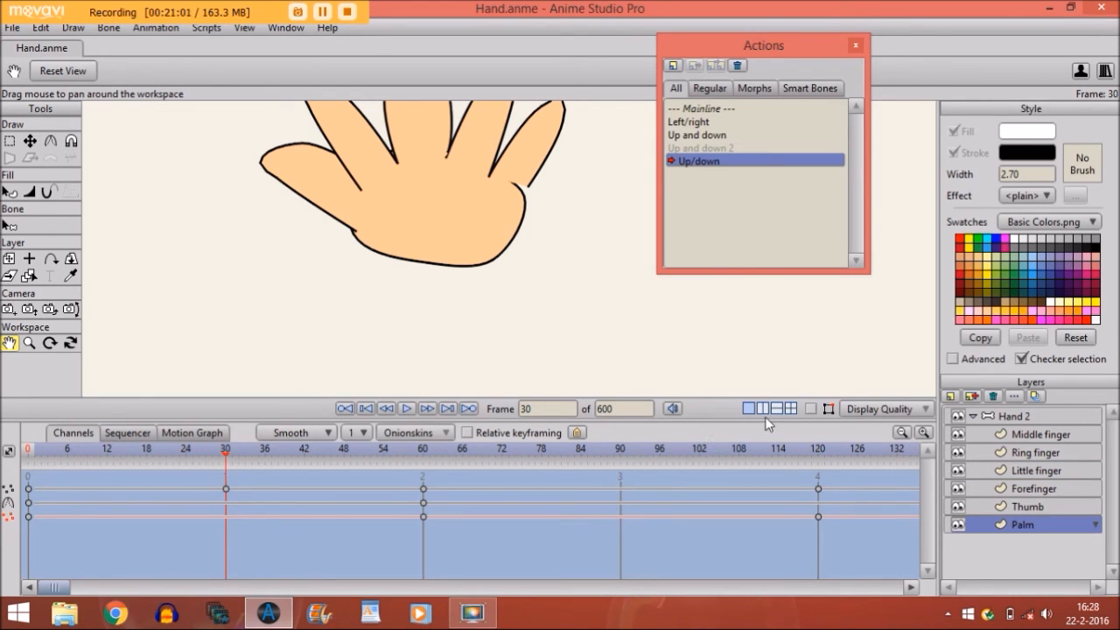
{"action": "left_click", "coordinate": [811, 408]}
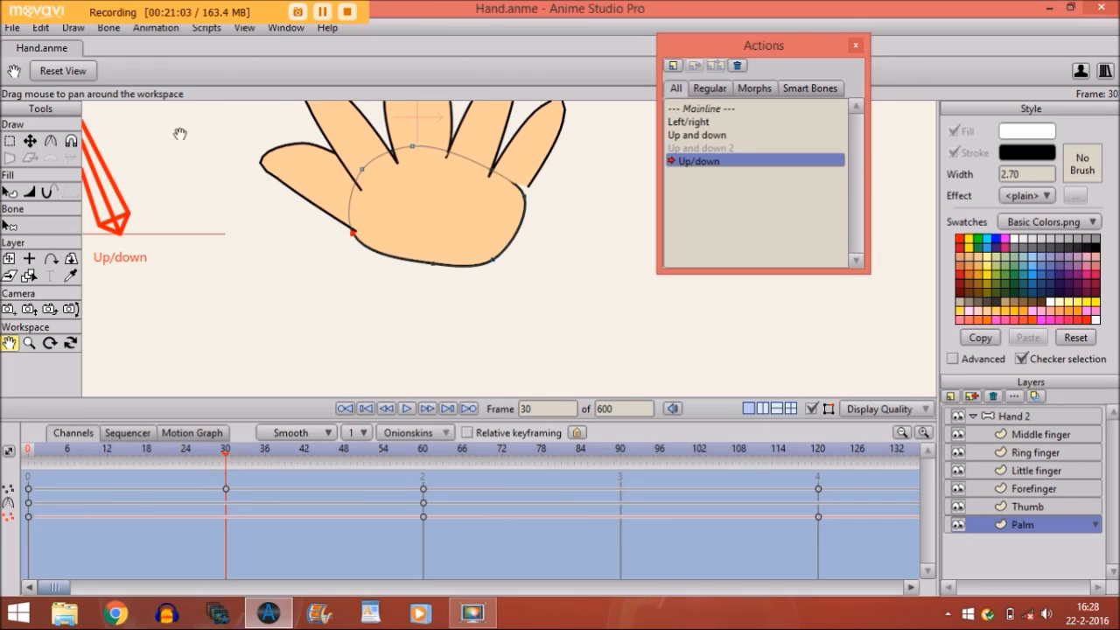
{"action": "left_click", "coordinate": [31, 140]}
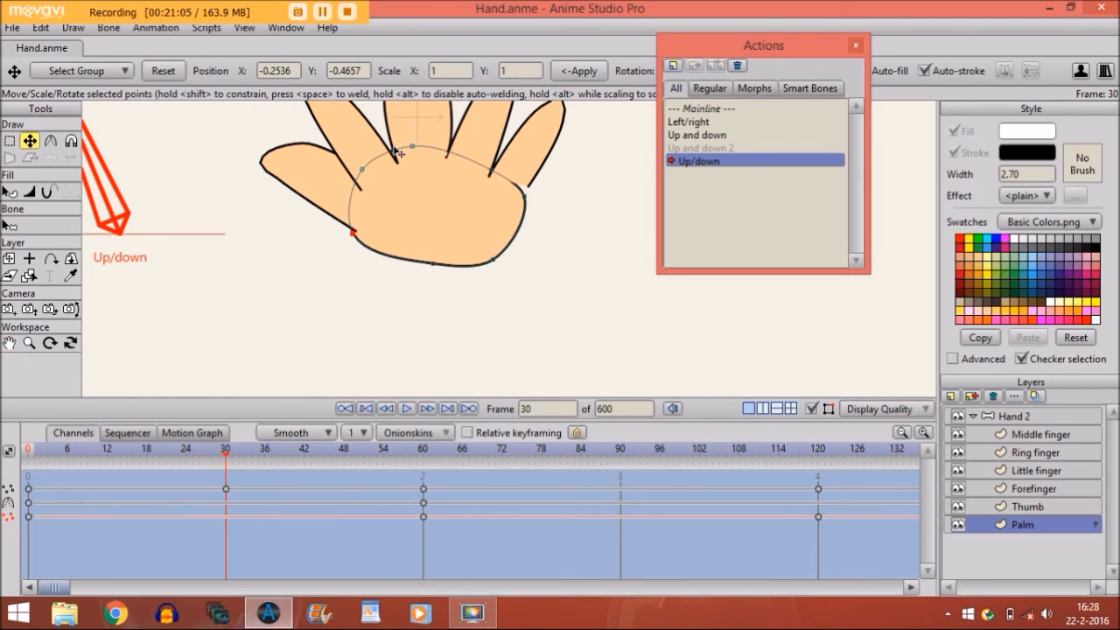
{"action": "left_click_drag", "start_coordinate": [421, 160], "coordinate": [416, 175]}
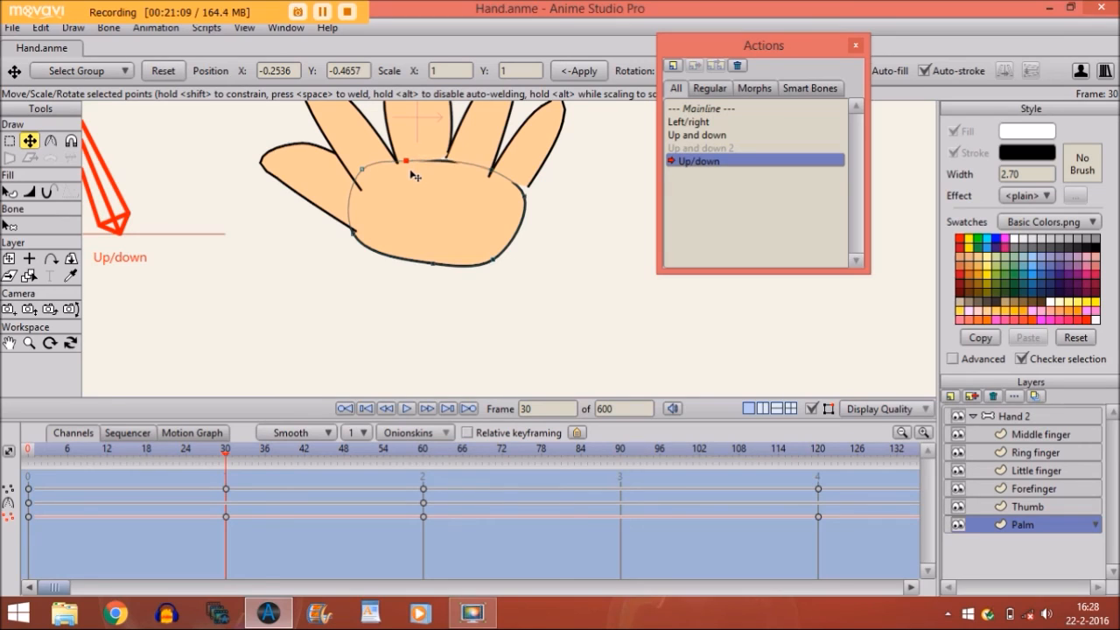
{"action": "left_click", "coordinate": [523, 201]}
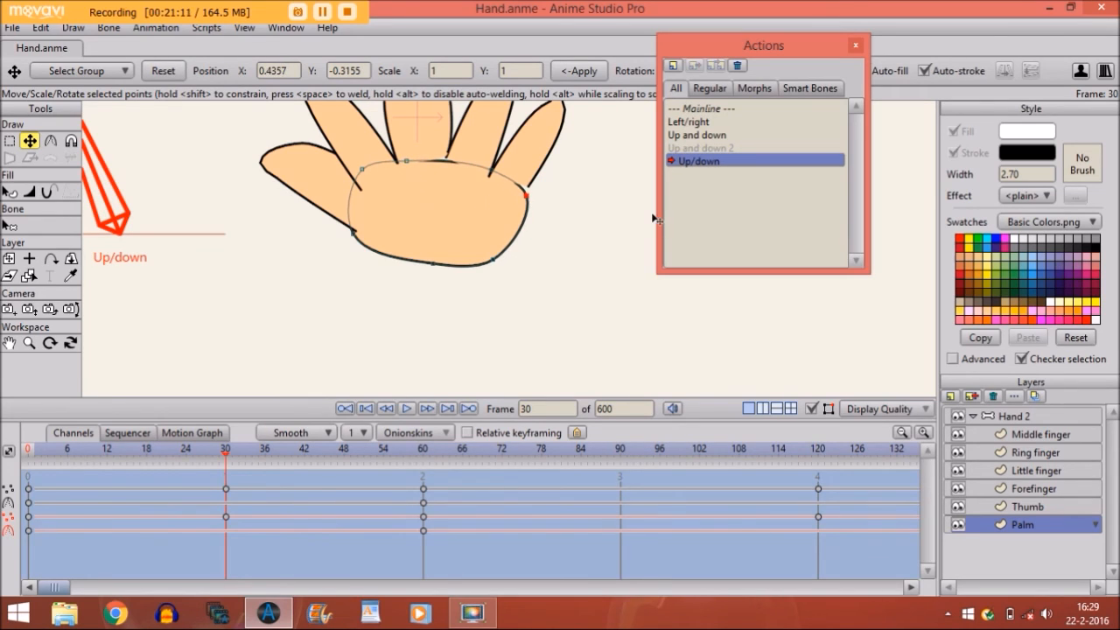
Step: At frame 30, lower the middle finger's base point beside the ring finger into the palm
{"action": "left_click", "coordinate": [1020, 485]}
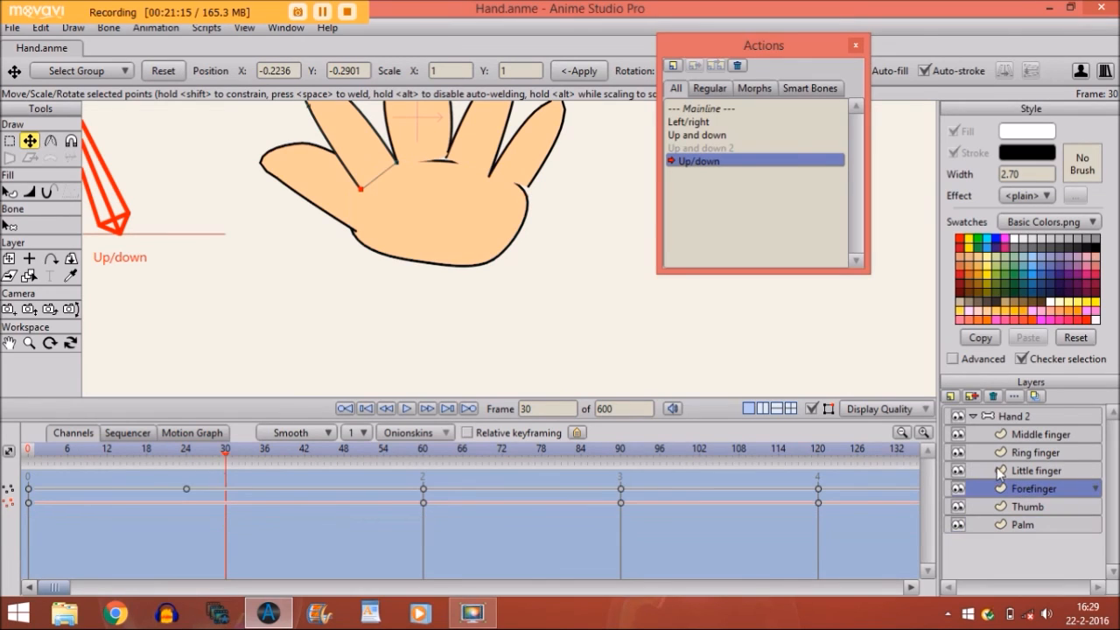
{"action": "left_click", "coordinate": [1029, 432]}
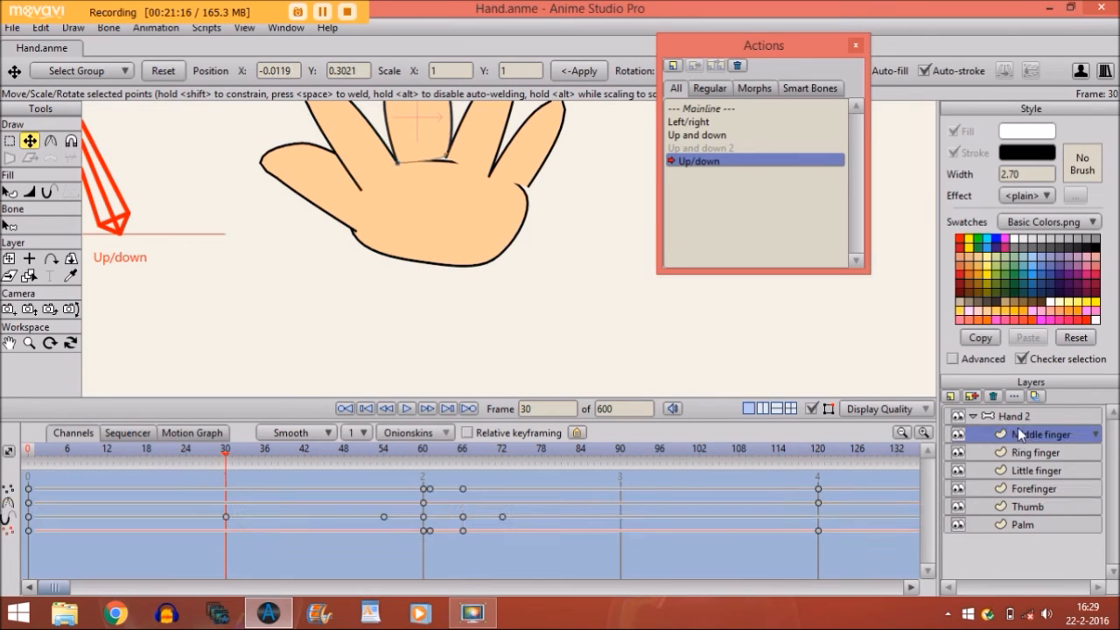
{"action": "left_click", "coordinate": [446, 159]}
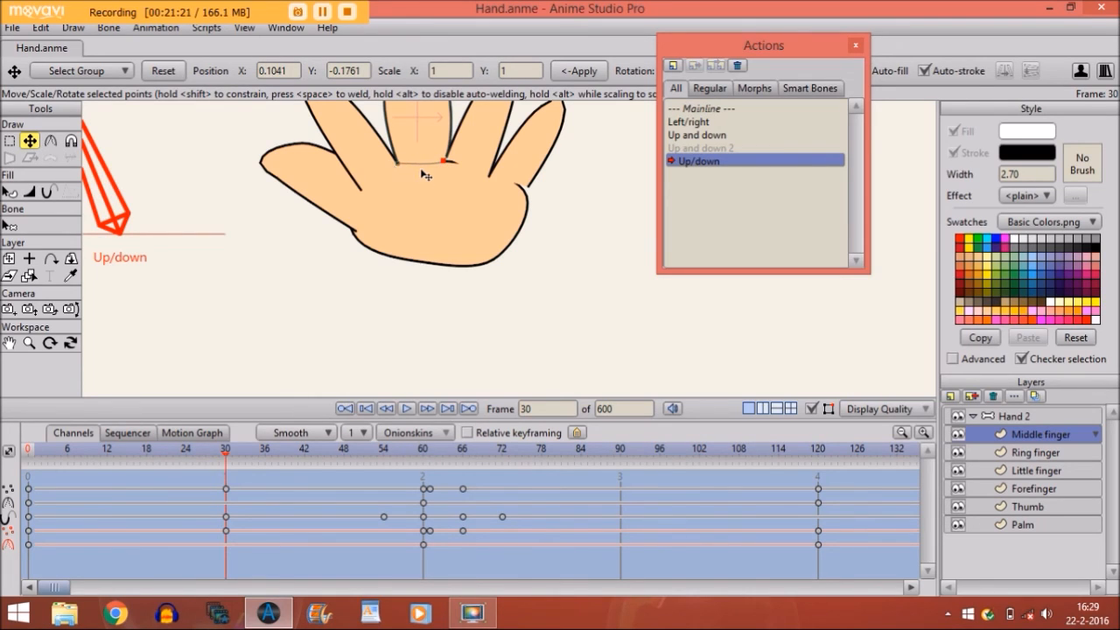
{"action": "left_click_drag", "start_coordinate": [443, 163], "coordinate": [439, 173]}
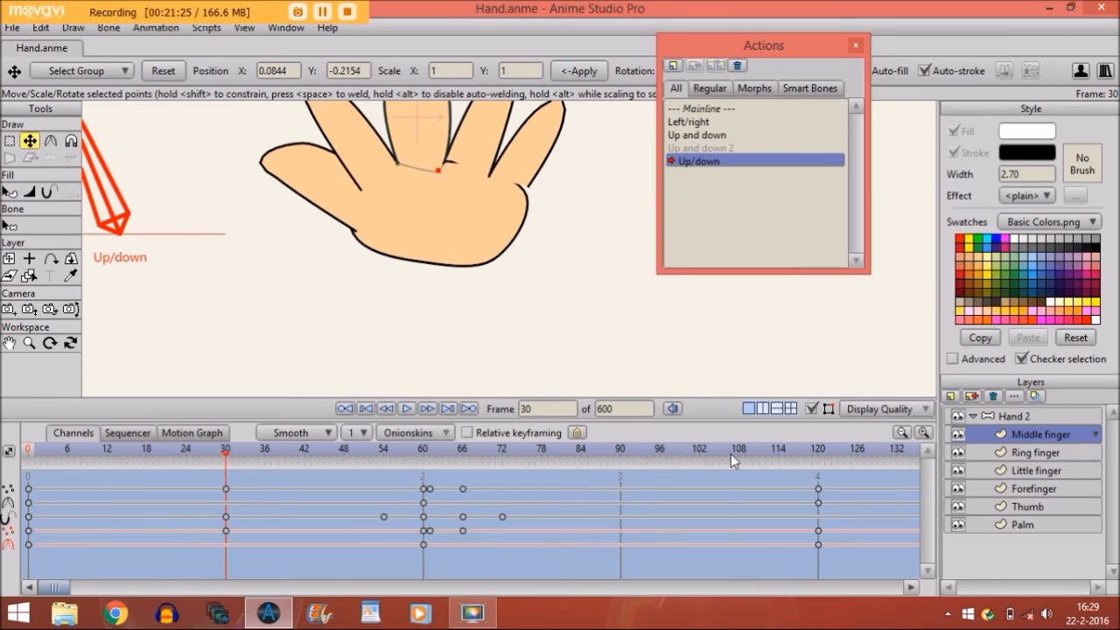
Step: At frame 30, nudge down the ring finger's inner base point beside the middle finger and the little finger's outer base point
{"action": "left_click", "coordinate": [1031, 455]}
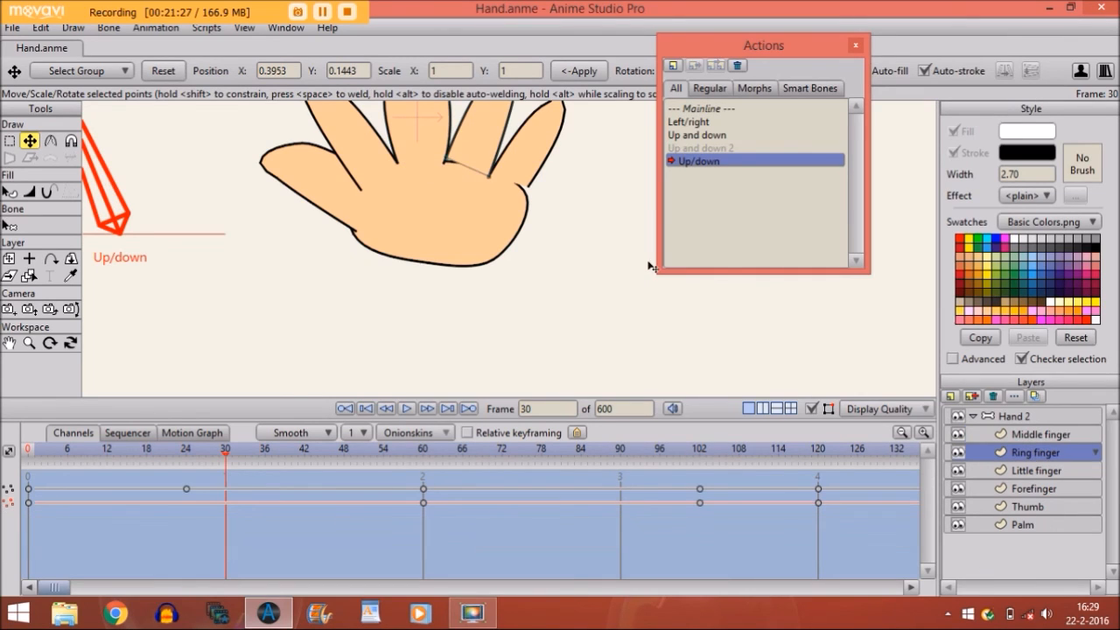
{"action": "left_click", "coordinate": [449, 163]}
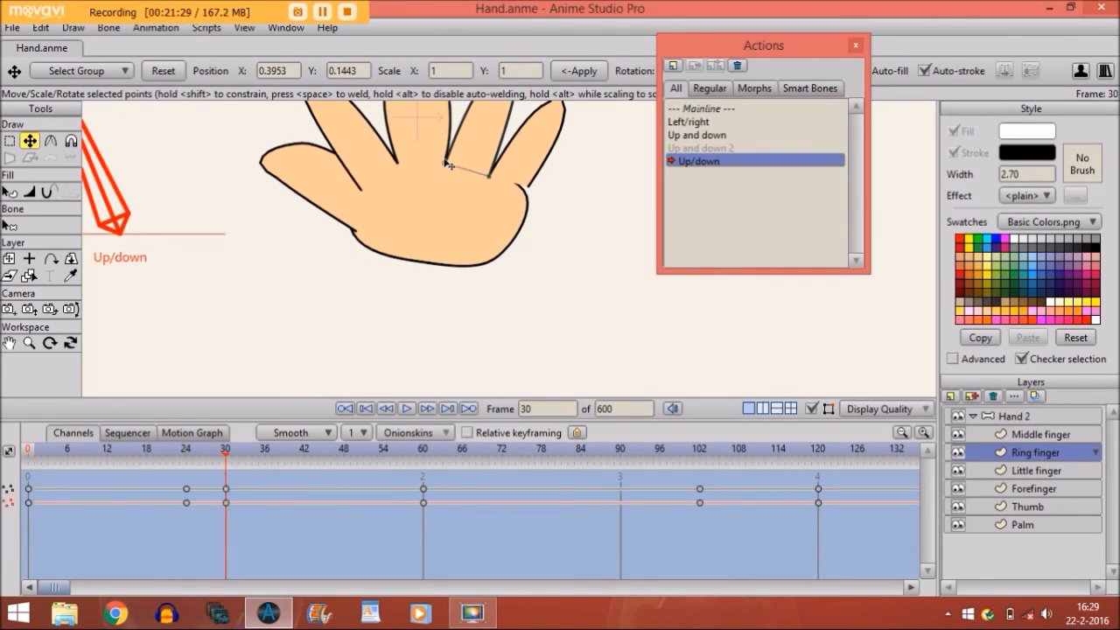
{"action": "left_click", "coordinate": [447, 163]}
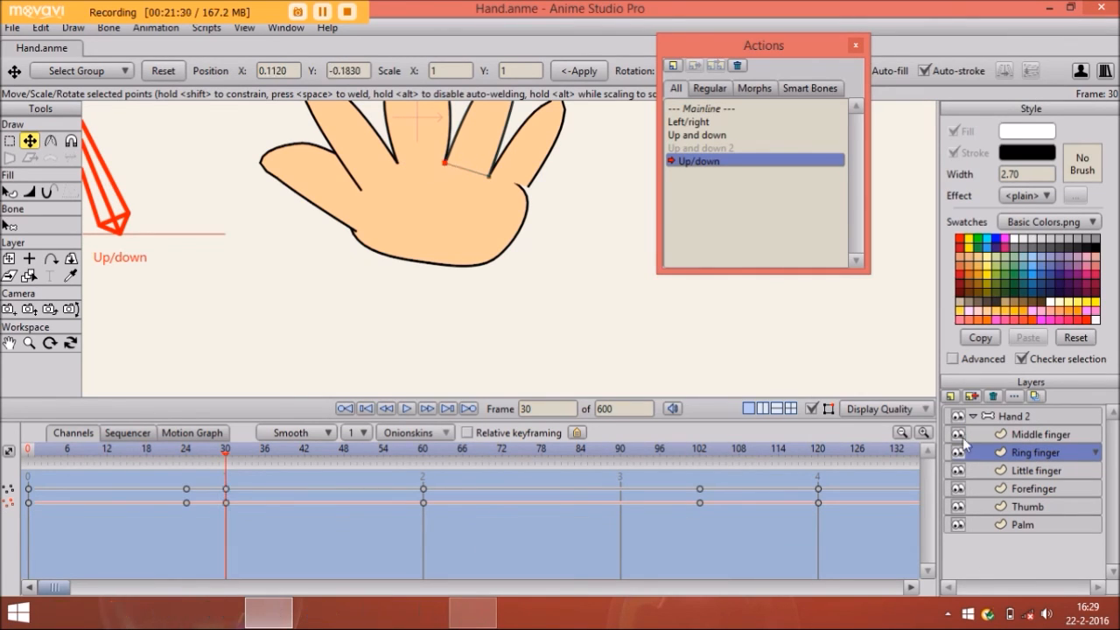
{"action": "left_click", "coordinate": [1037, 470]}
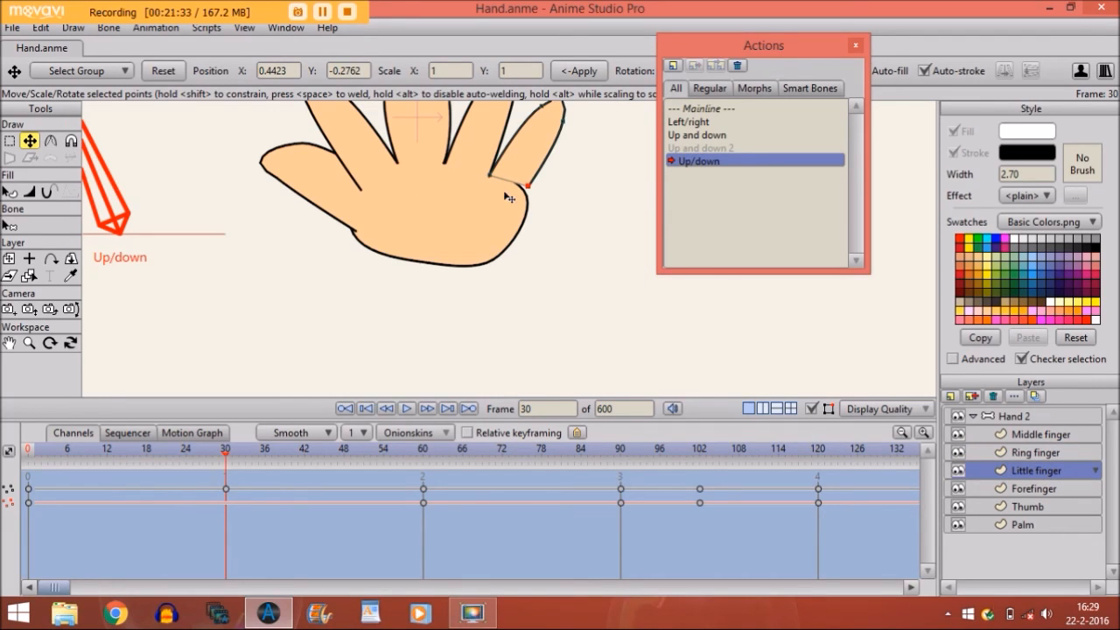
{"action": "left_click_drag", "start_coordinate": [525, 196], "coordinate": [523, 204]}
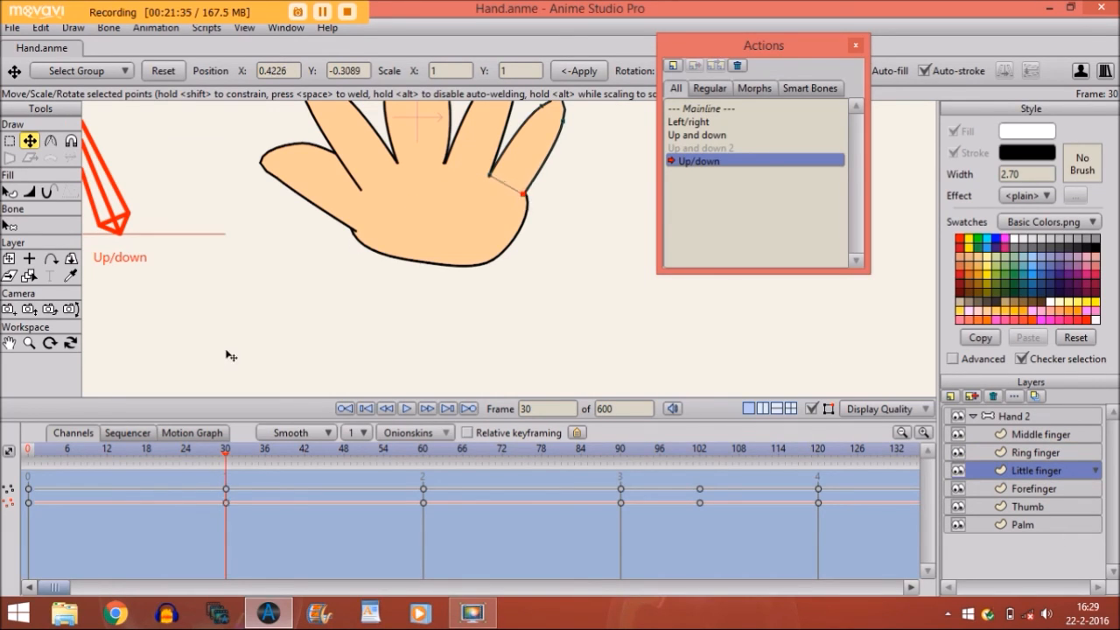
Step: At frame 18, lower the middle finger's base point near the forefinger and adjust its base point beside the ring finger
{"action": "mouse_move", "coordinate": [225, 466]}
{"action": "left_mouse_down"}
{"action": "mouse_move", "coordinate": [272, 468]}
{"action": "mouse_move", "coordinate": [355, 509]}
{"action": "mouse_move", "coordinate": [487, 537]}
{"action": "mouse_move", "coordinate": [121, 533]}
{"action": "mouse_move", "coordinate": [236, 525]}
{"action": "mouse_move", "coordinate": [145, 534]}
{"action": "left_mouse_up"}
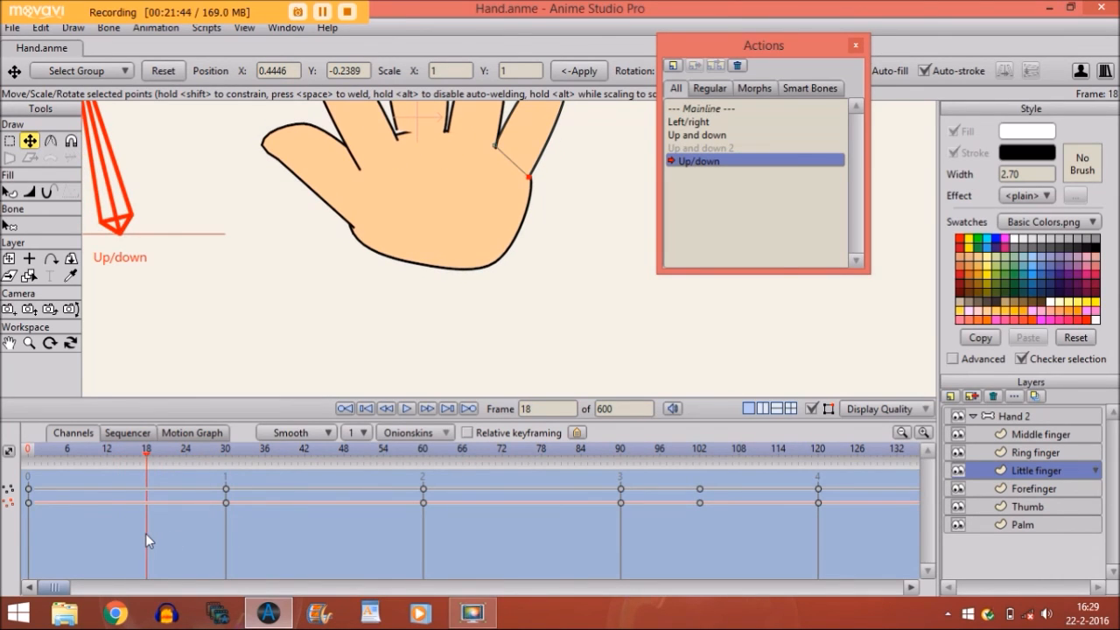
{"action": "left_click", "coordinate": [997, 434]}
{"action": "mouse_move", "coordinate": [397, 127]}
{"action": "left_mouse_down"}
{"action": "mouse_move", "coordinate": [397, 153]}
{"action": "mouse_move", "coordinate": [402, 142]}
{"action": "left_mouse_up"}
{"action": "left_click_drag", "start_coordinate": [31, 458], "coordinate": [150, 454]}
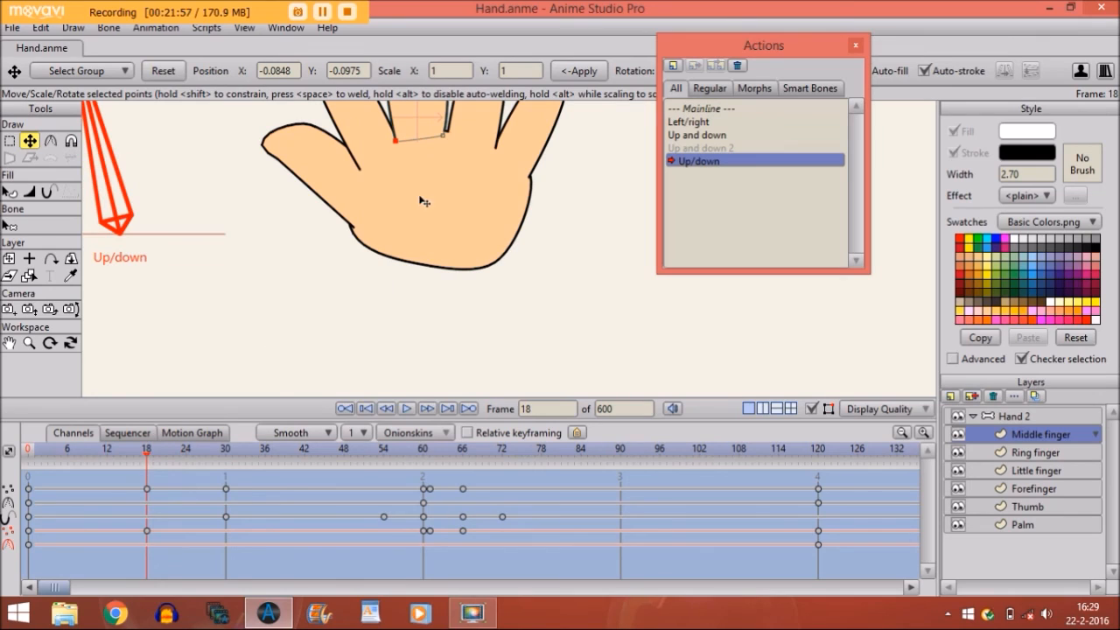
{"action": "left_click", "coordinate": [446, 136]}
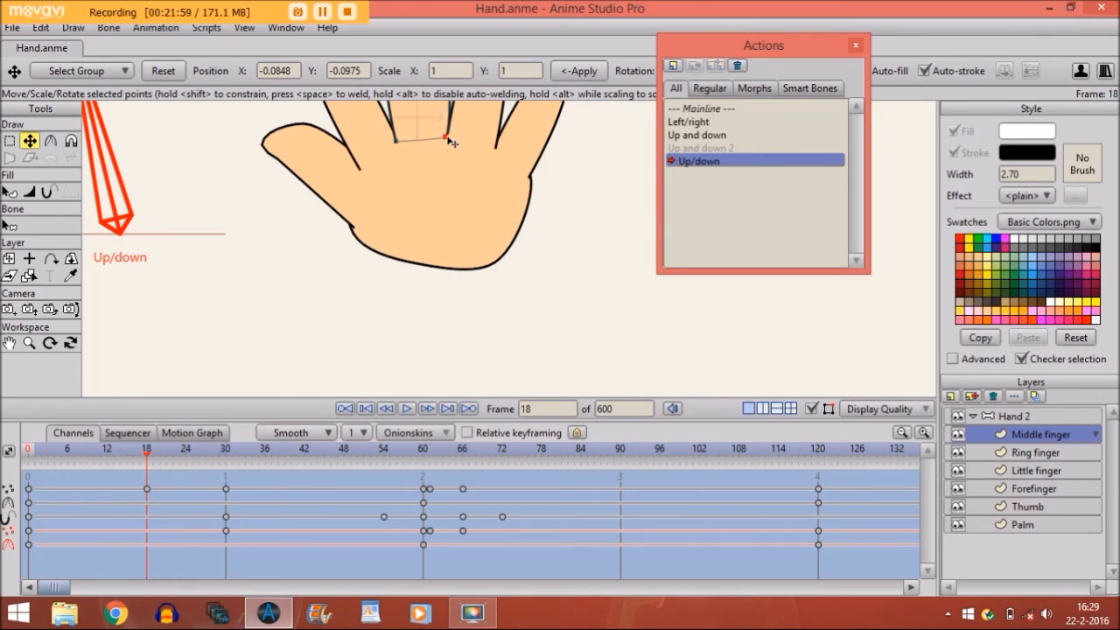
{"action": "left_click_drag", "start_coordinate": [448, 140], "coordinate": [450, 138]}
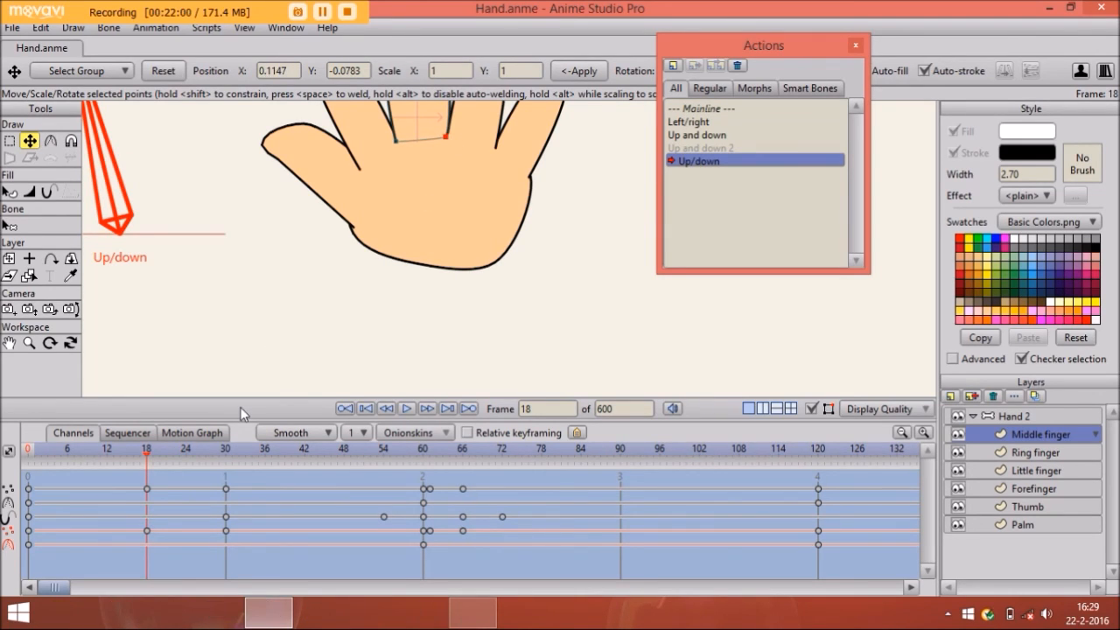
Step: At frame 24, fine-tune the ring finger's inner base point beside the middle finger
{"action": "left_click_drag", "start_coordinate": [54, 453], "coordinate": [191, 475]}
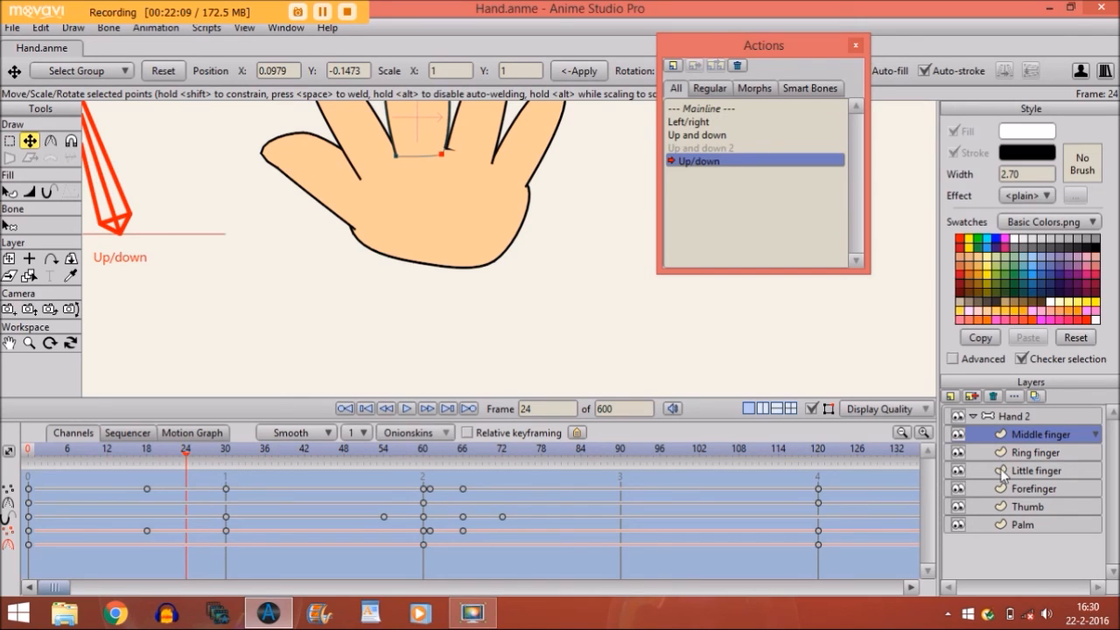
{"action": "left_click", "coordinate": [1025, 456]}
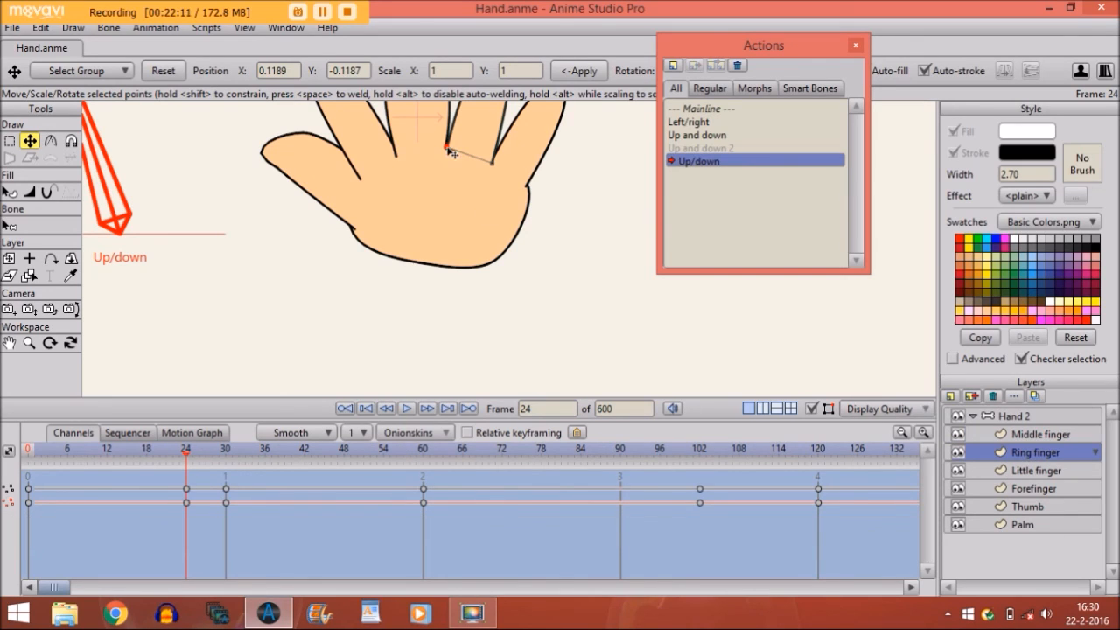
{"action": "left_click_drag", "start_coordinate": [452, 154], "coordinate": [448, 154]}
{"action": "left_click_drag", "start_coordinate": [452, 154], "coordinate": [453, 157]}
Step: Scrub the Up/down action through to frame 120 to check it, and return the Hand 2 layer to the mainline
{"action": "left_click_drag", "start_coordinate": [188, 456], "coordinate": [817, 454]}
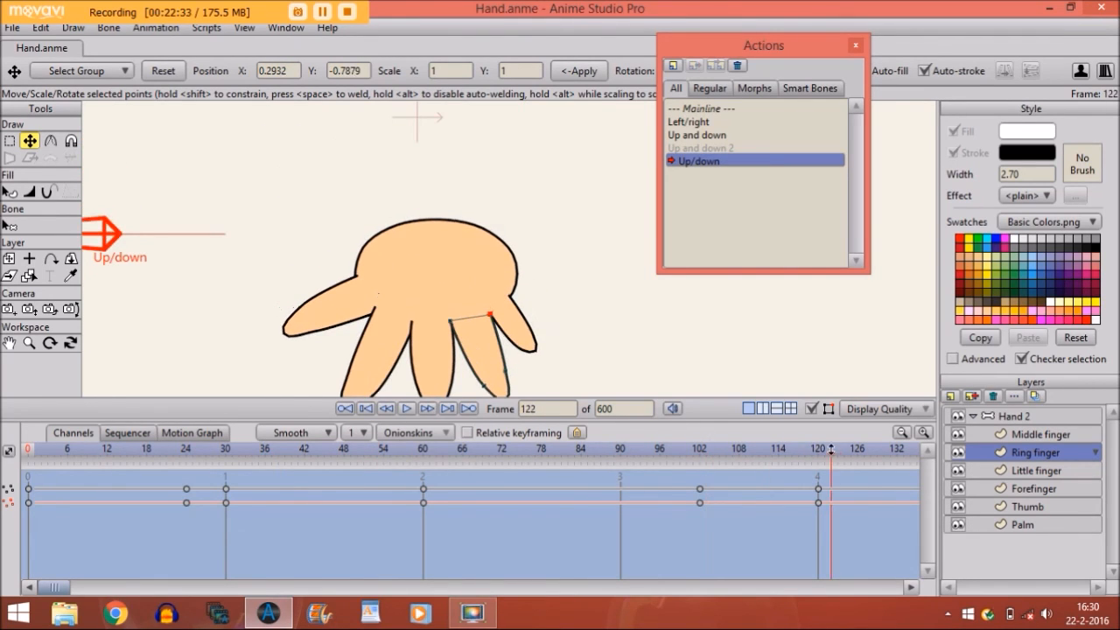
{"action": "left_click", "coordinate": [988, 419]}
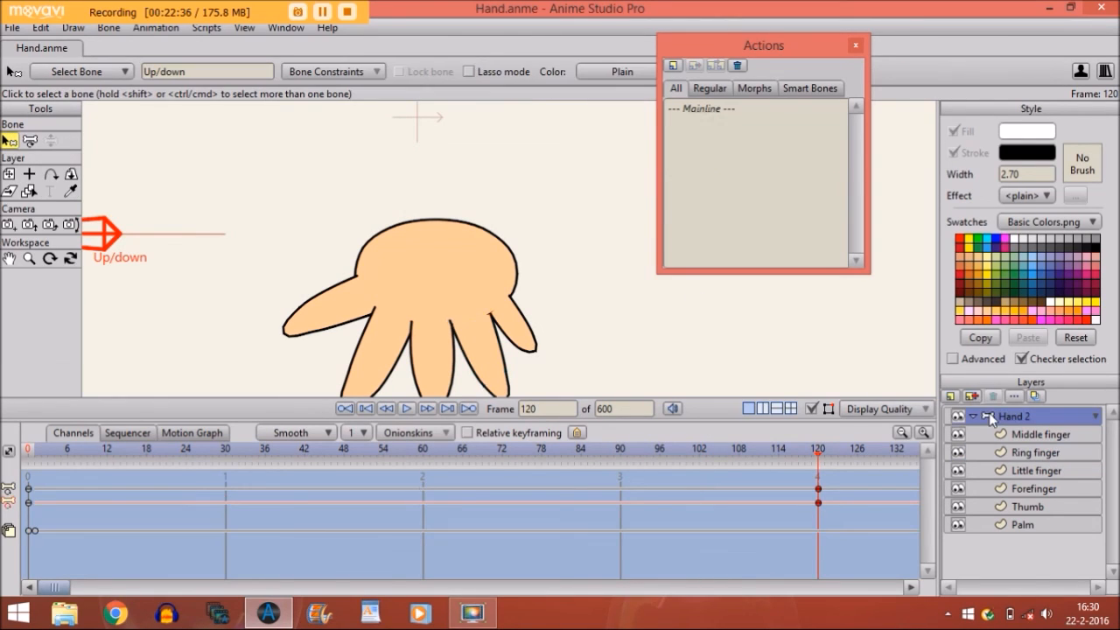
{"action": "double_click", "coordinate": [710, 110]}
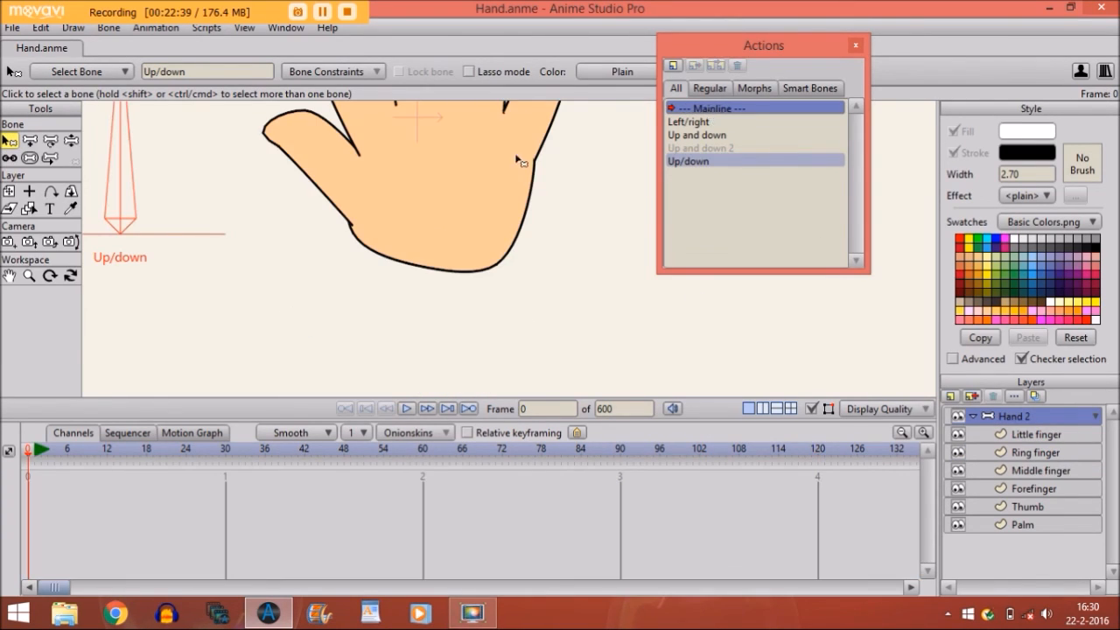
Step: Test the Up/down and Left/right dials on the hand with Manipulate Bones, rotating each one separately and both in combination
{"action": "left_click", "coordinate": [29, 276]}
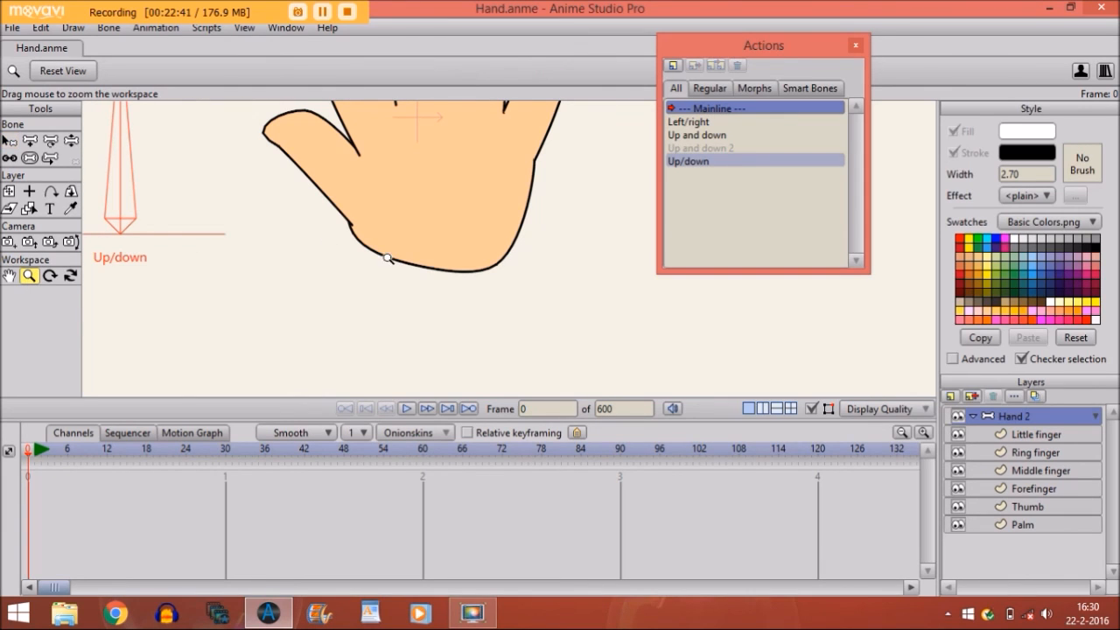
{"action": "left_click_drag", "start_coordinate": [413, 282], "coordinate": [293, 288]}
{"action": "left_click_drag", "start_coordinate": [533, 275], "coordinate": [253, 307]}
{"action": "left_click", "coordinate": [9, 275]}
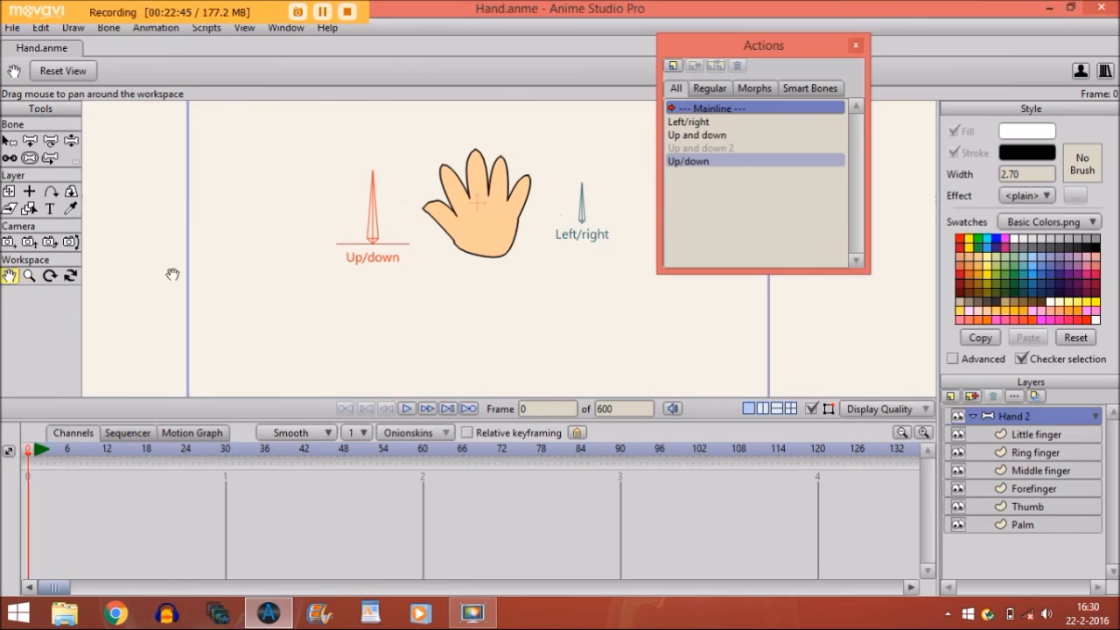
{"action": "left_click_drag", "start_coordinate": [327, 290], "coordinate": [320, 318]}
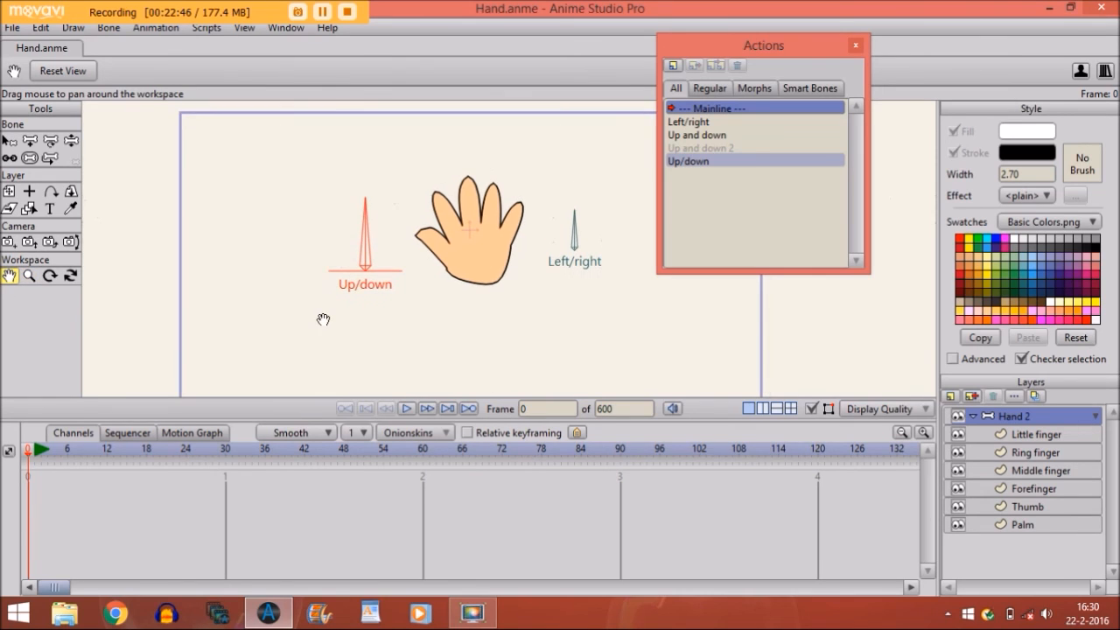
{"action": "left_click", "coordinate": [72, 142]}
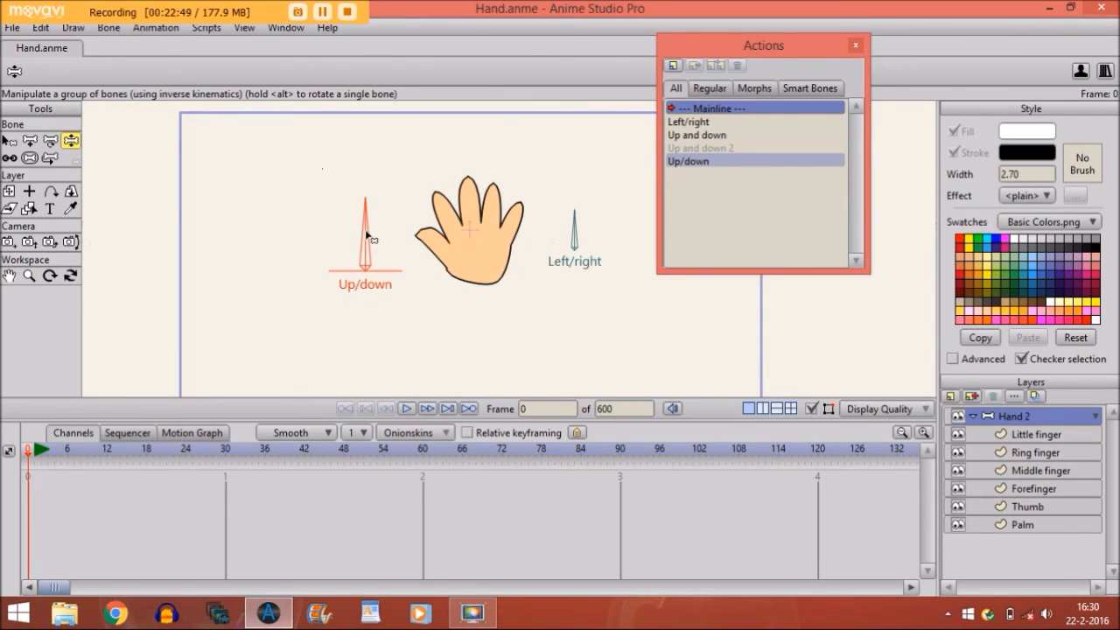
{"action": "left_click_drag", "start_coordinate": [367, 236], "coordinate": [340, 236]}
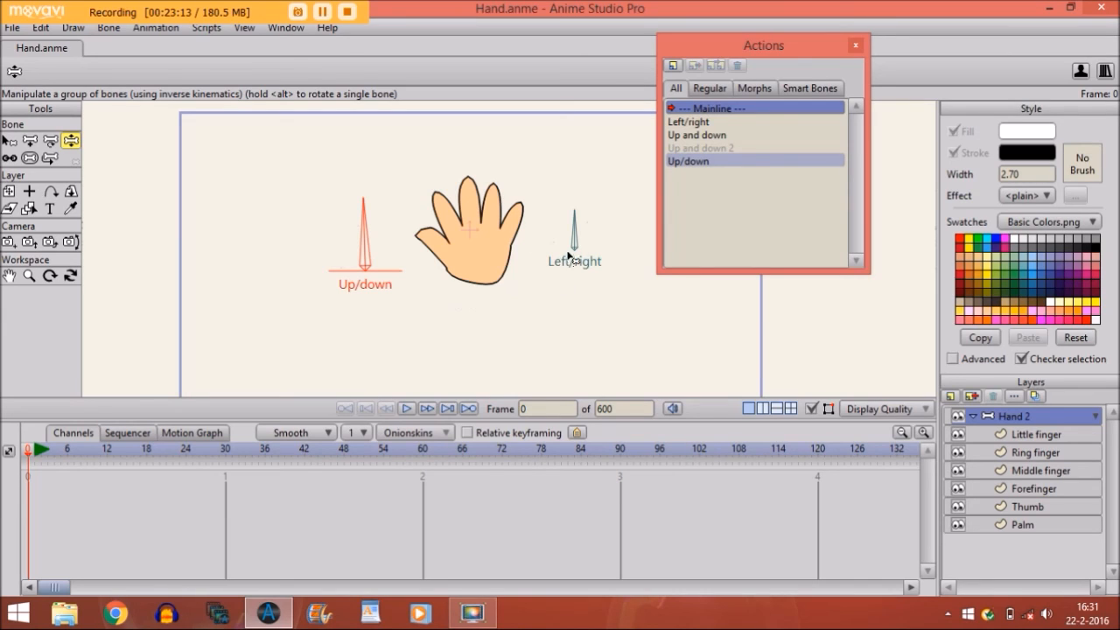
{"action": "left_click_drag", "start_coordinate": [358, 241], "coordinate": [352, 245]}
{"action": "left_click_drag", "start_coordinate": [584, 229], "coordinate": [555, 224]}
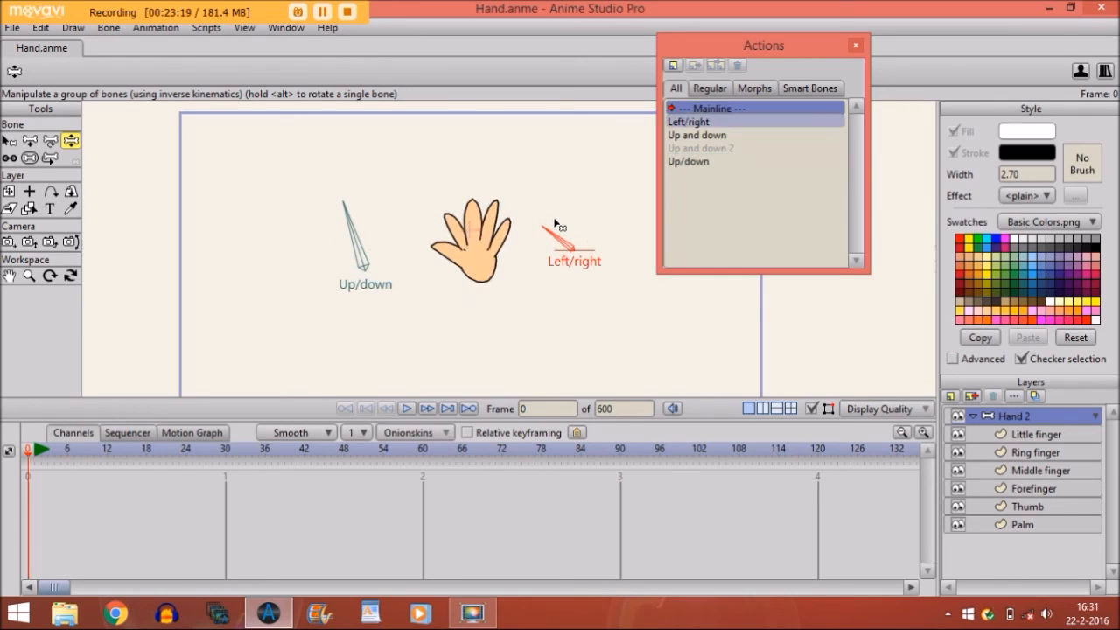
{"action": "key", "text": "Right"}
{"action": "key", "text": "Left"}
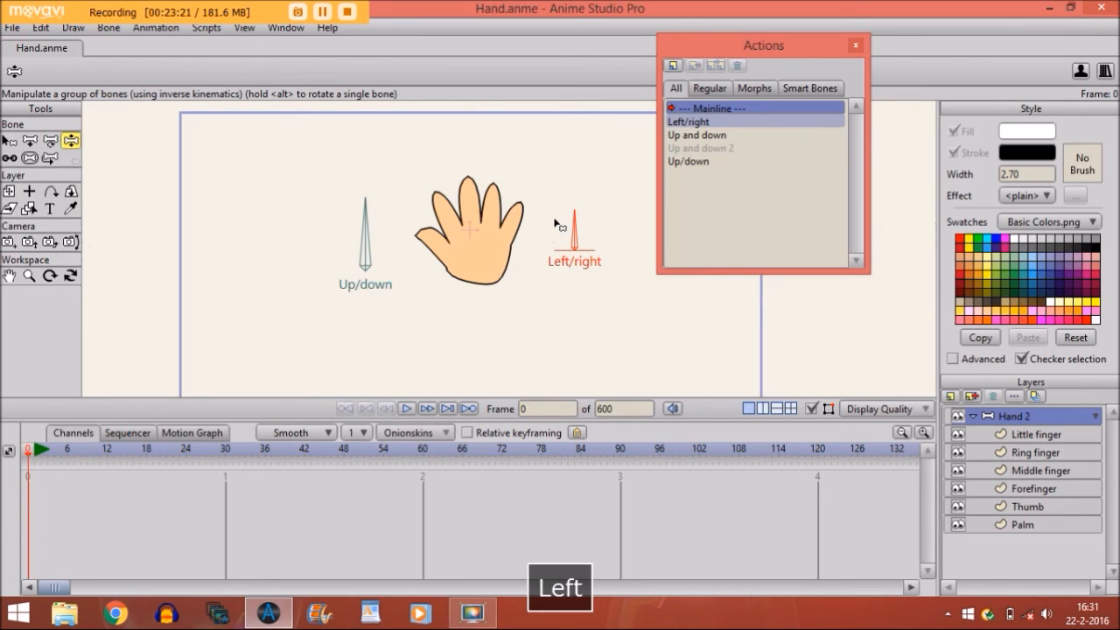